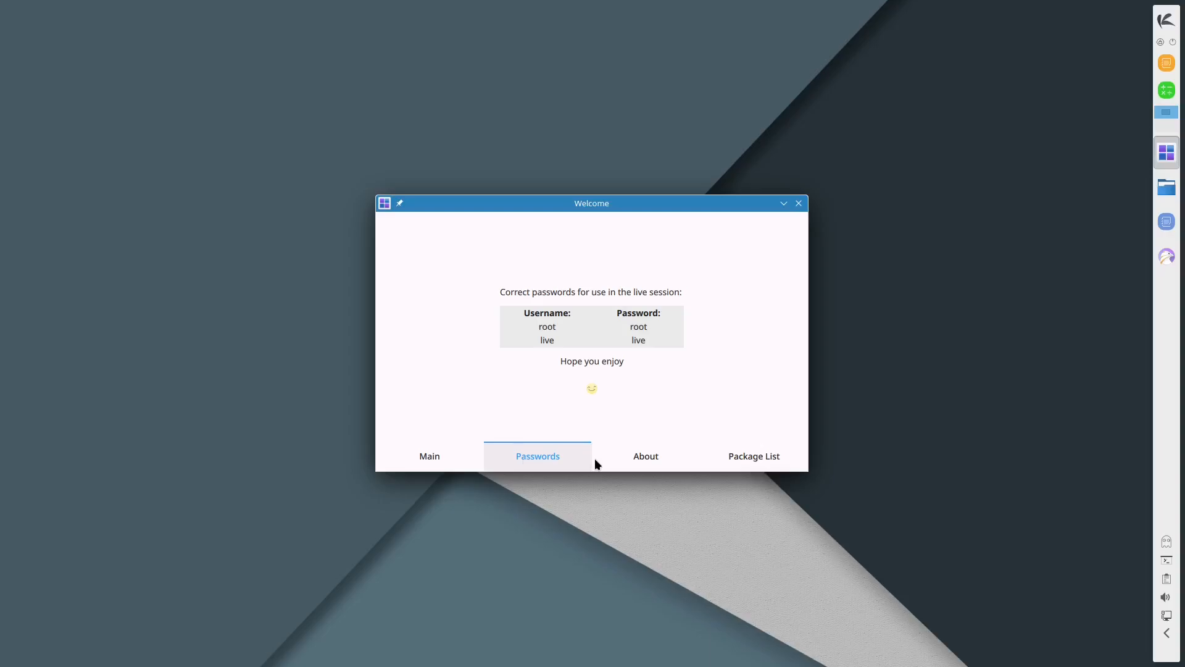
- Read the About KaOS text and look through the live session's package list
click(636, 456)
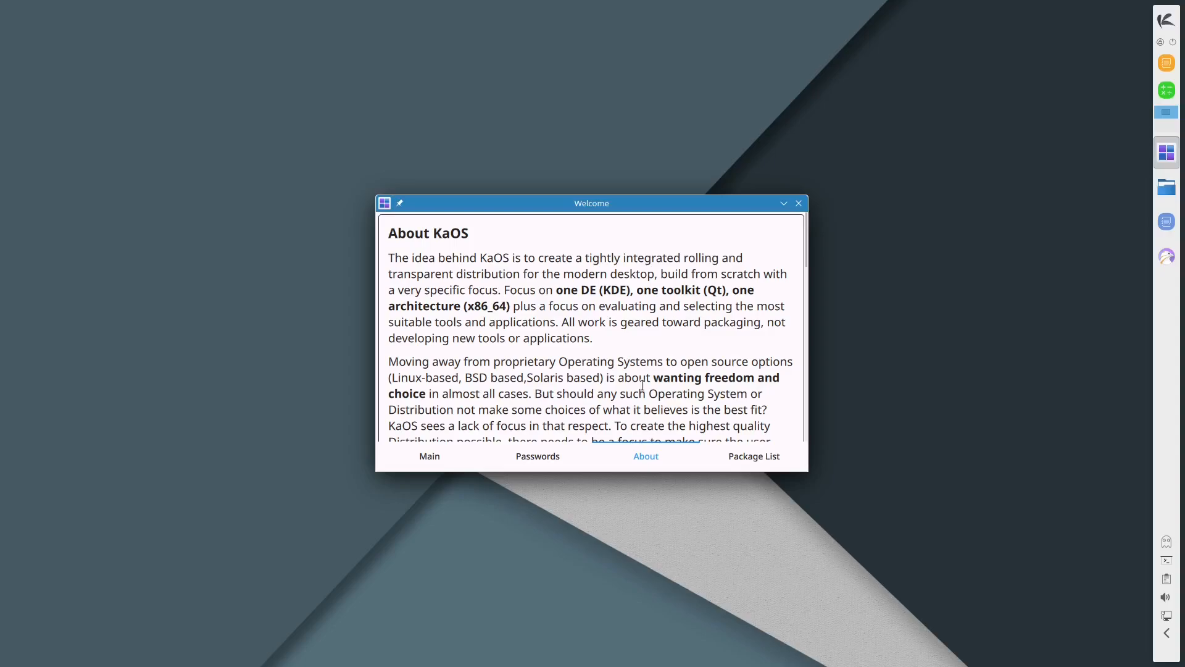
scroll(642, 384, down, 1)
click(752, 455)
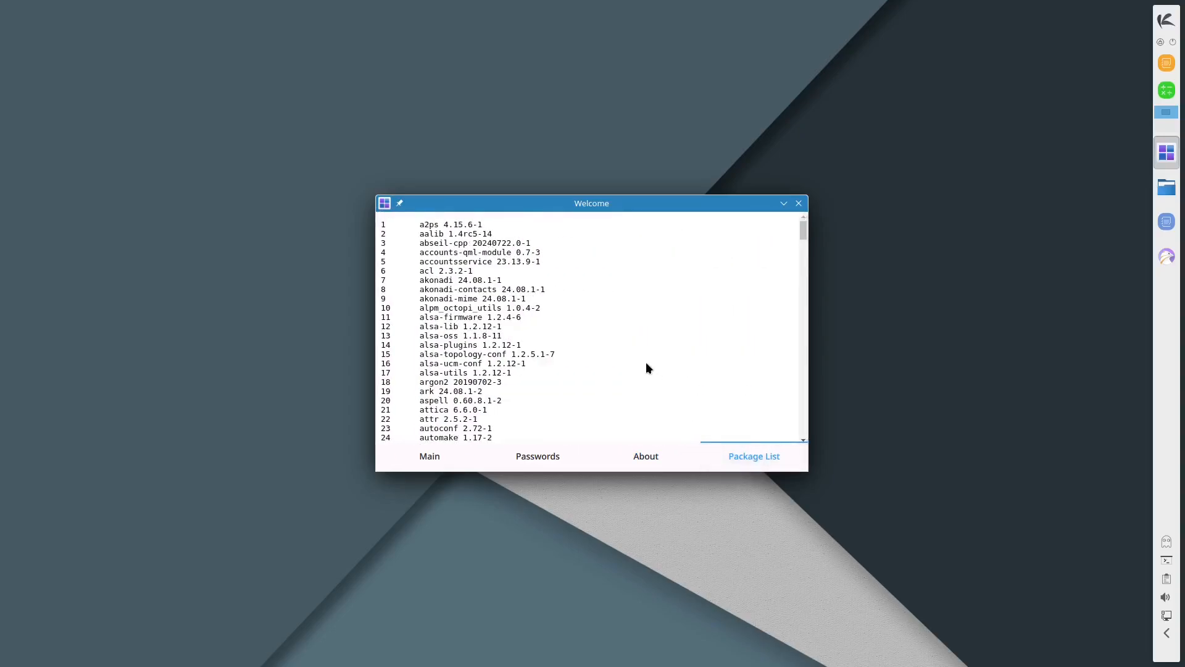
scroll(647, 363, down, 3)
scroll(646, 368, down, 5)
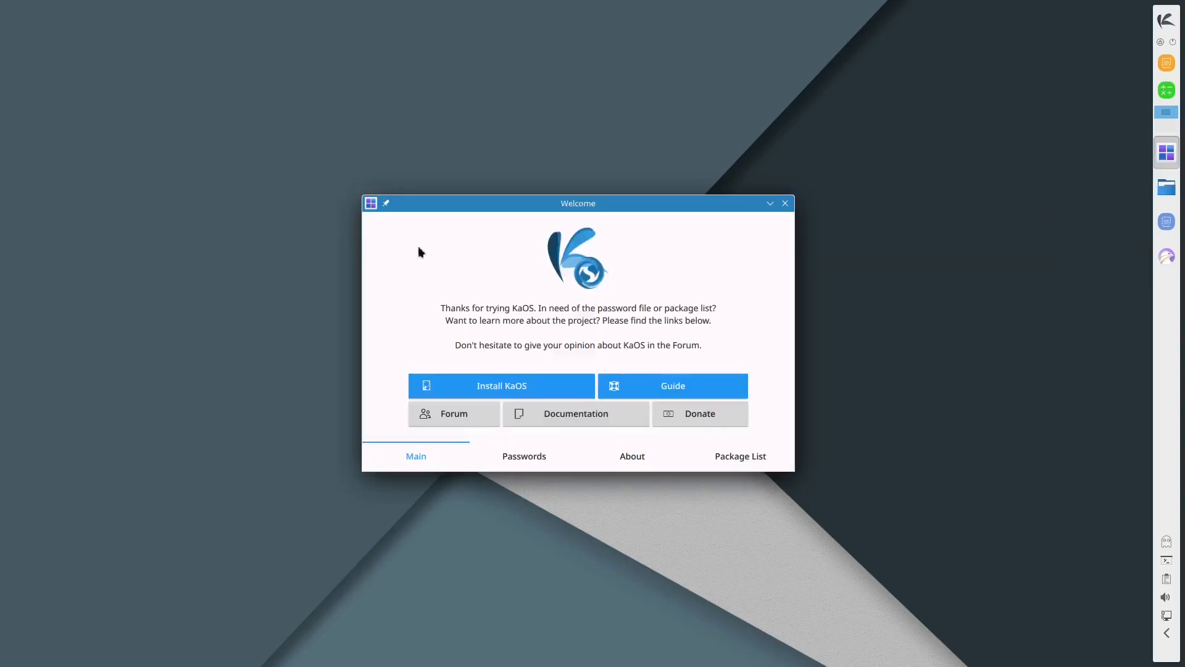
- Launch the KaOS installation and accept the American English language, New York timezone and default English (US) keyboard
click(493, 386)
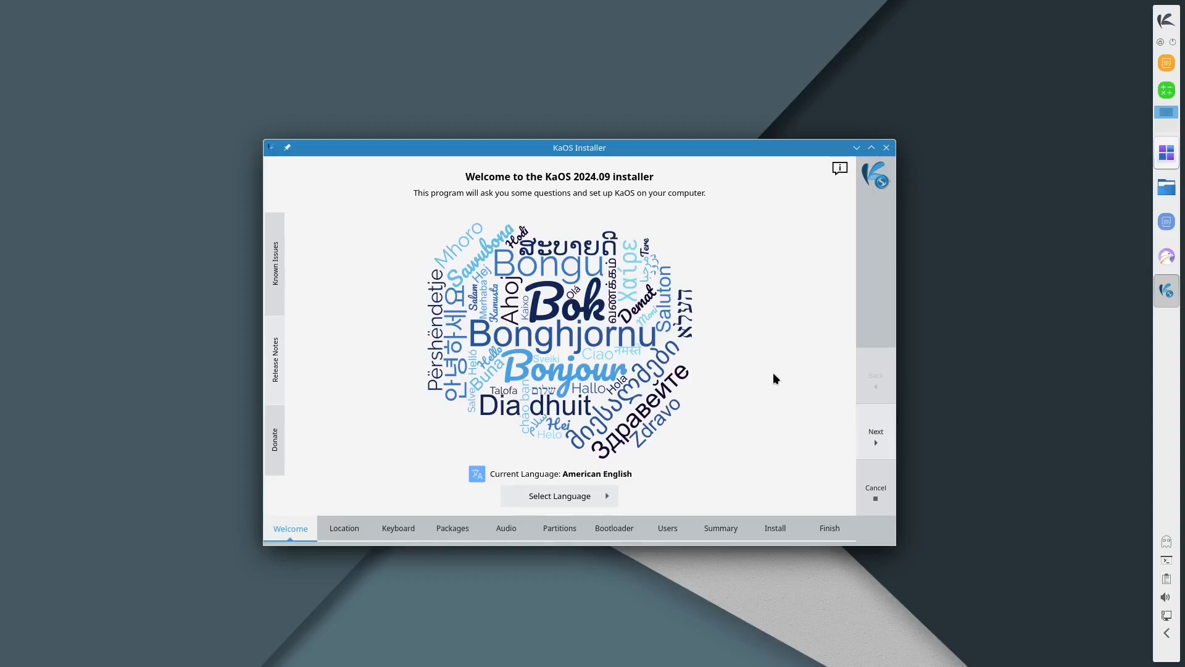
click(881, 437)
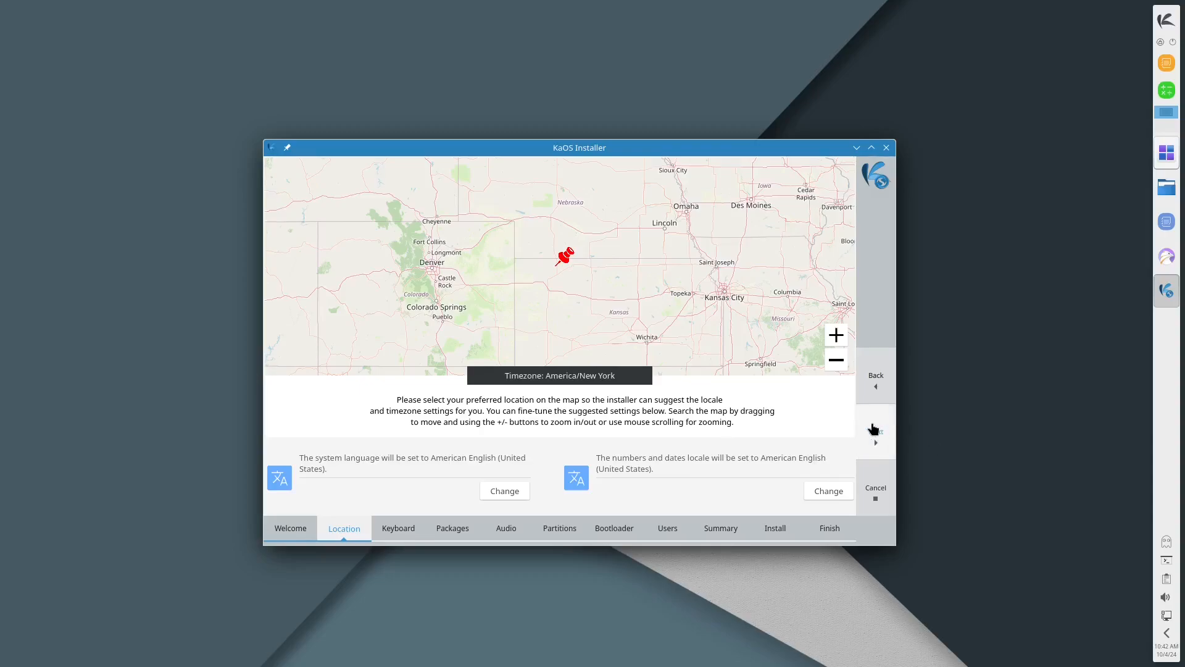
click(874, 429)
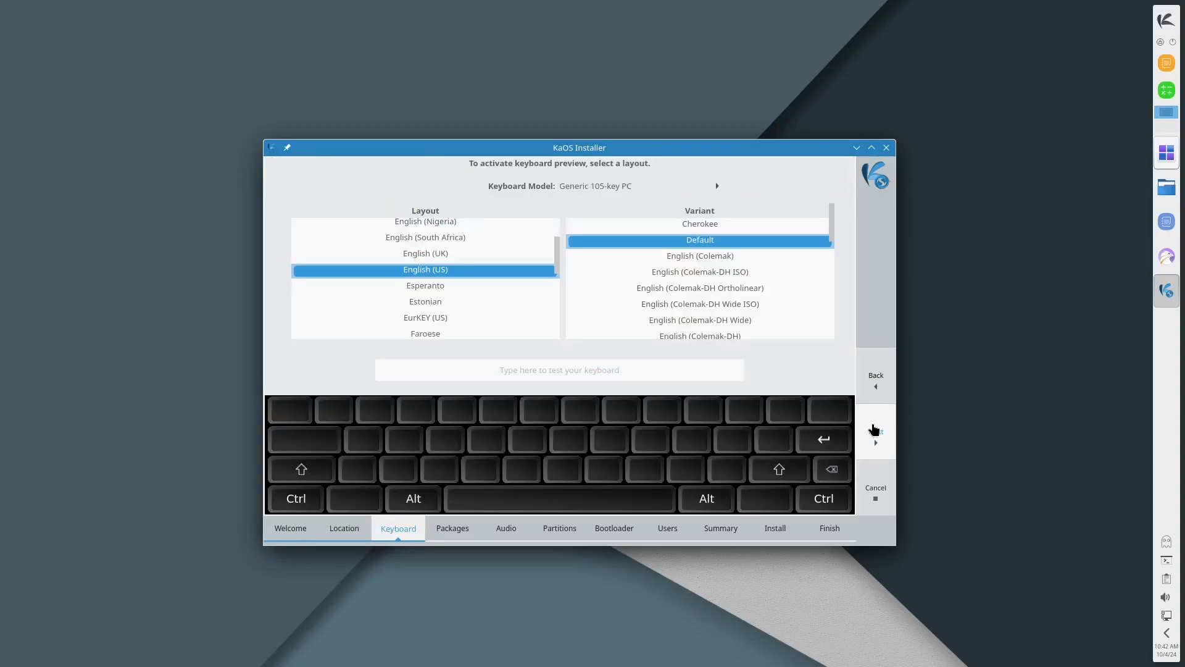
click(874, 429)
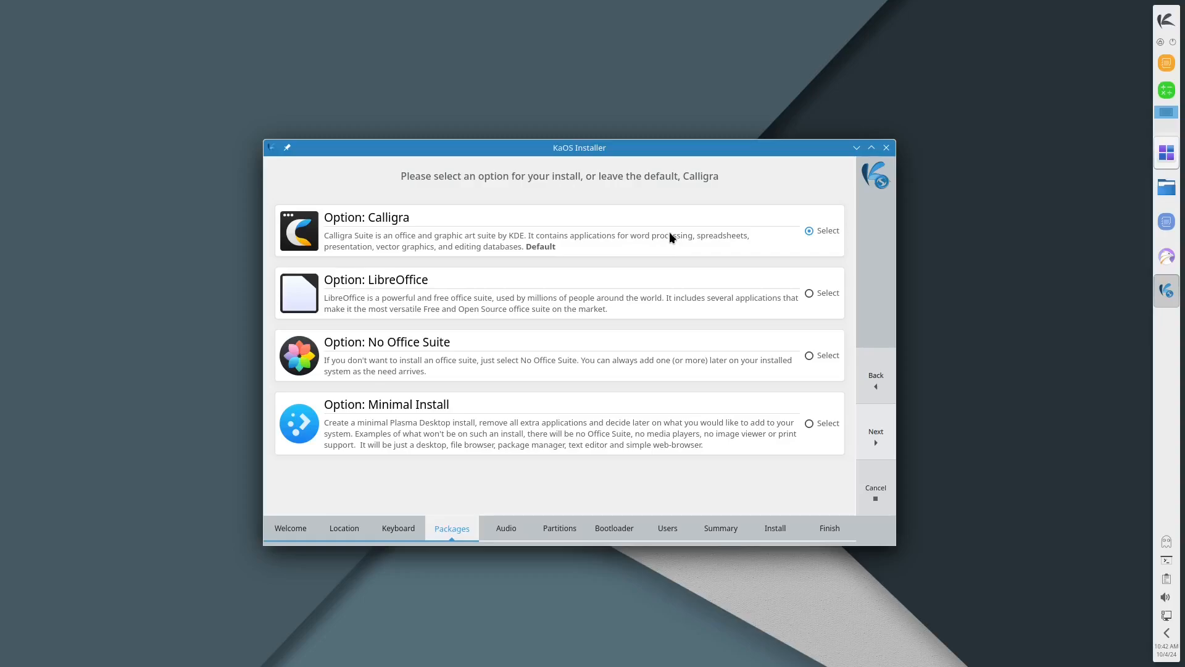
- Keep Calligra as the office suite option and continue past the audio stage to partitioning
click(809, 293)
click(809, 232)
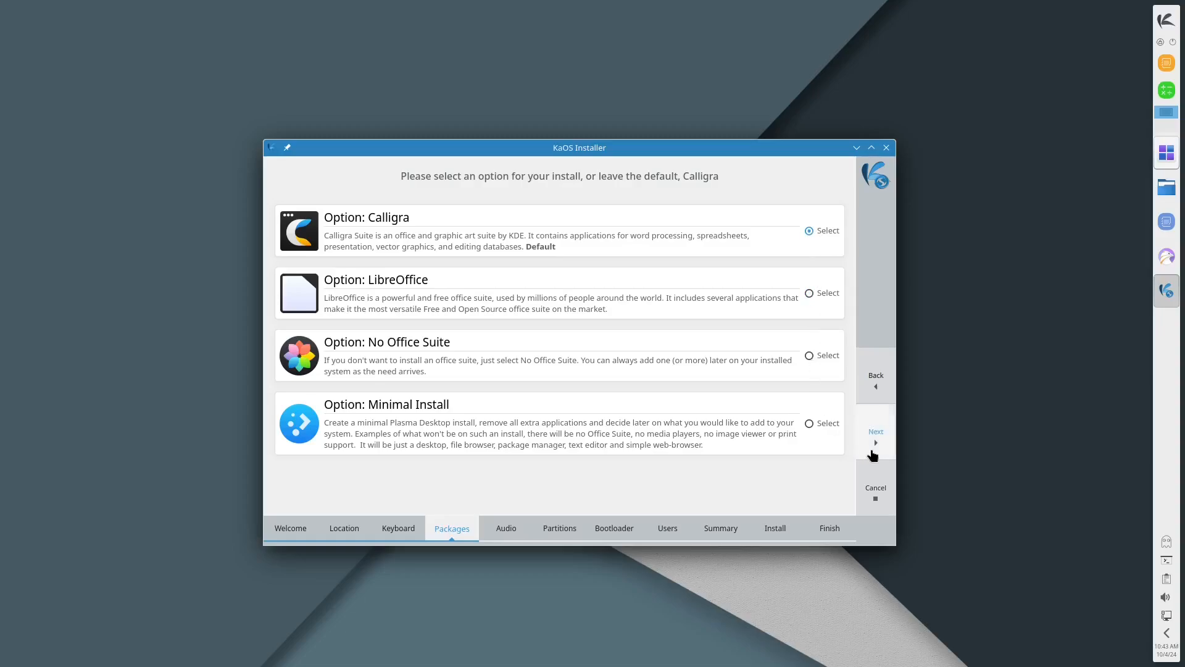
click(877, 432)
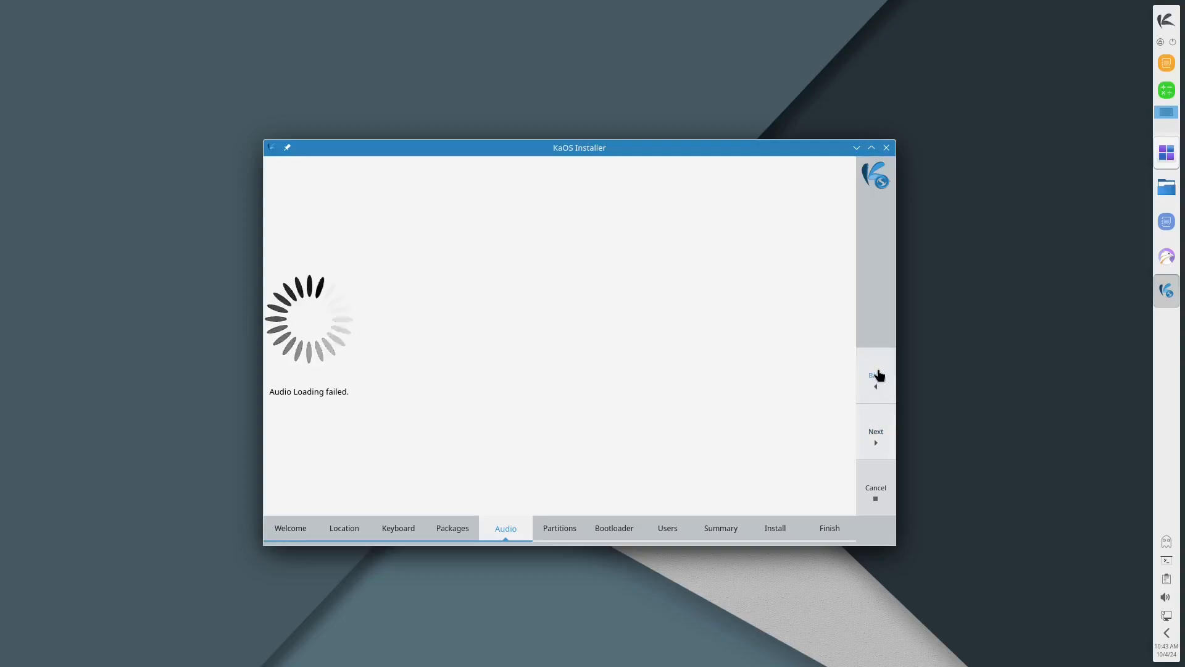
click(879, 375)
click(874, 426)
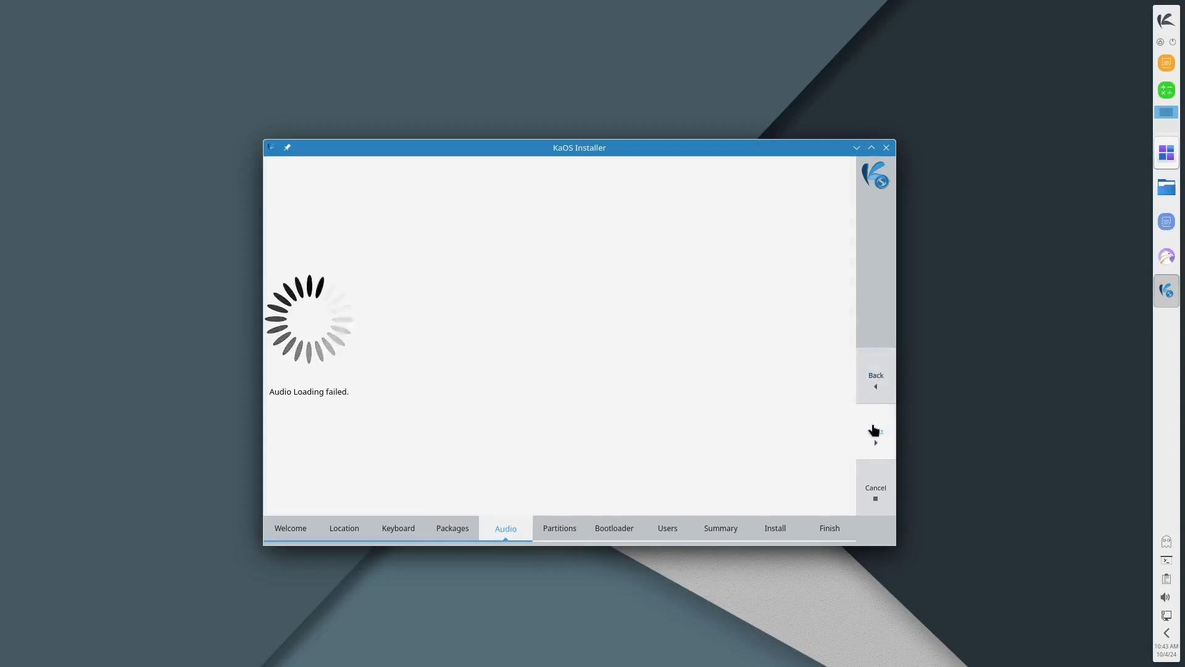
click(876, 432)
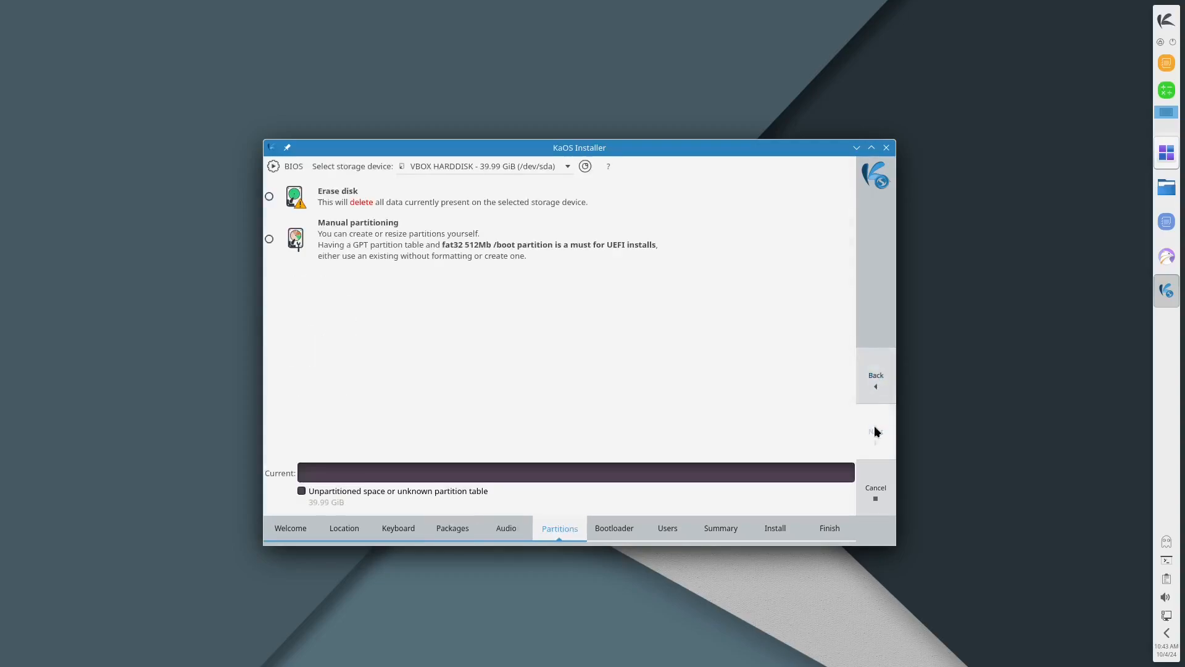
- Set the disk to be erased with Swap (with Hibernate) and xfs, and keep GRUB as the bootloader
click(269, 197)
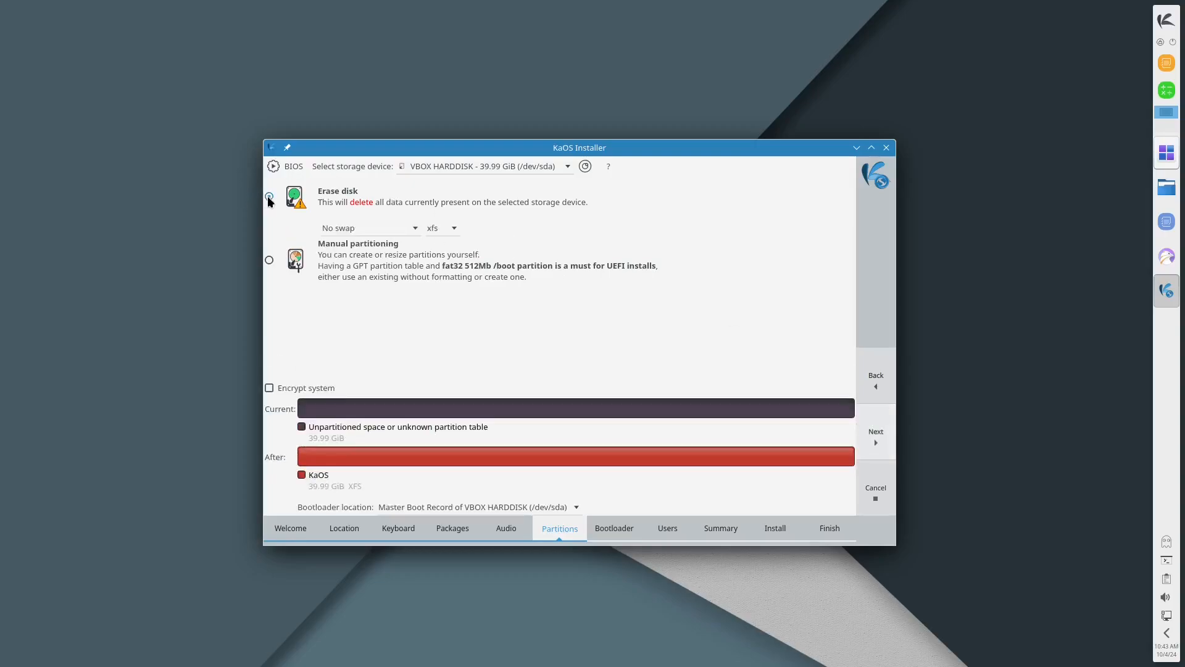
click(268, 260)
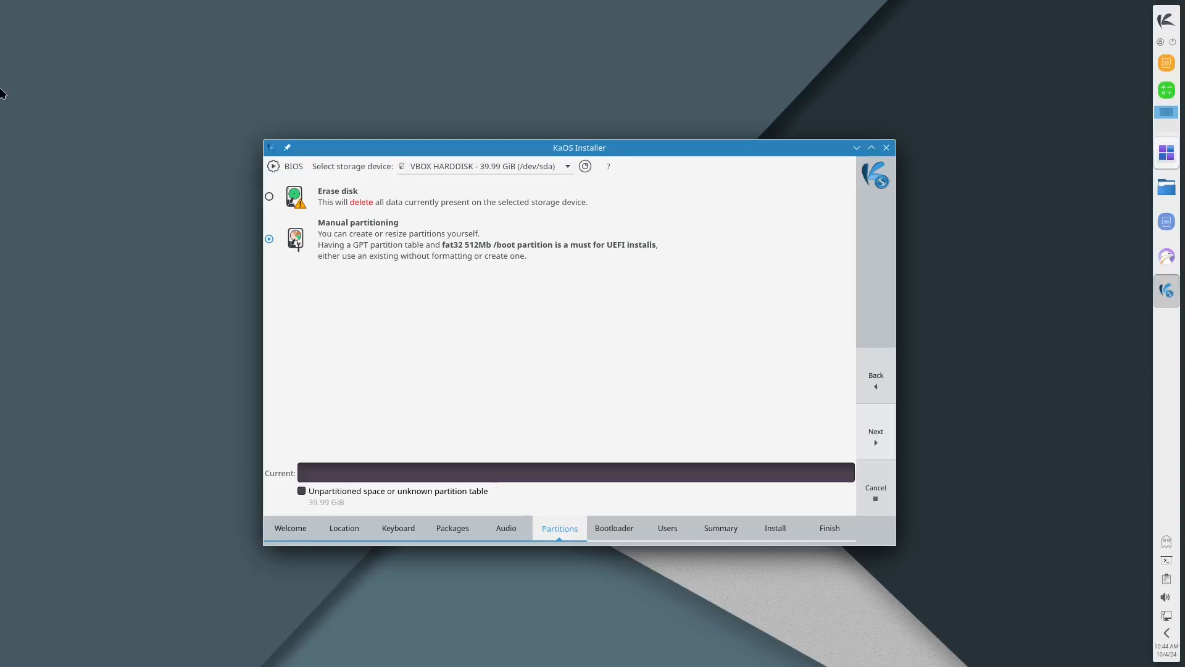
click(270, 197)
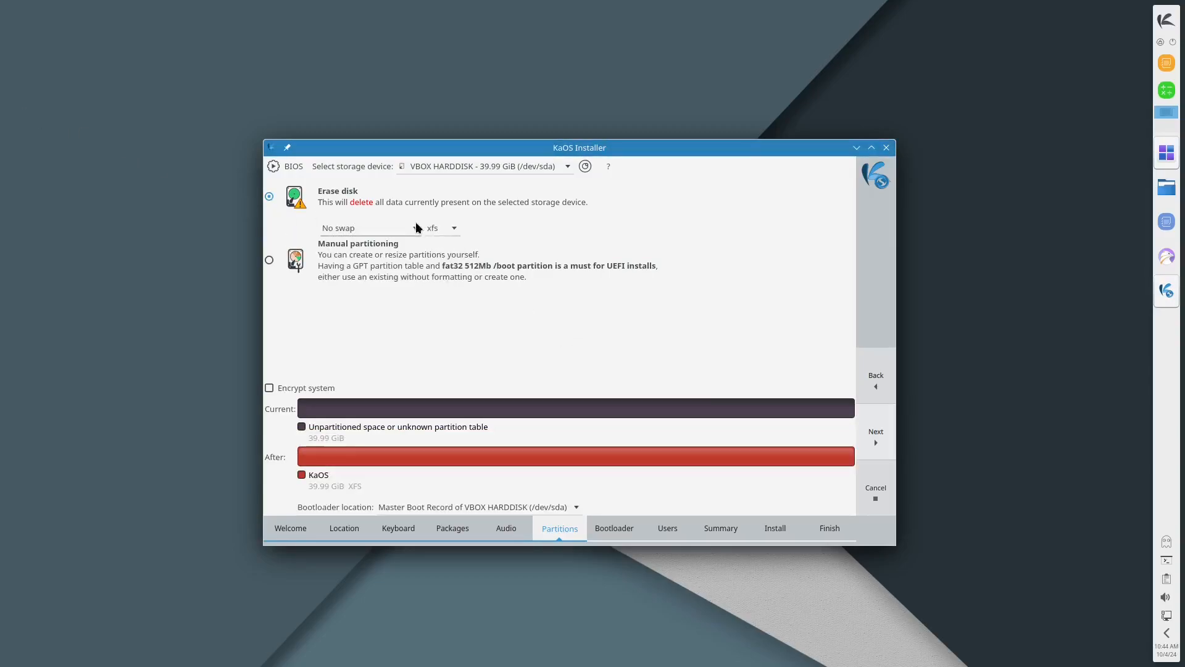
click(456, 229)
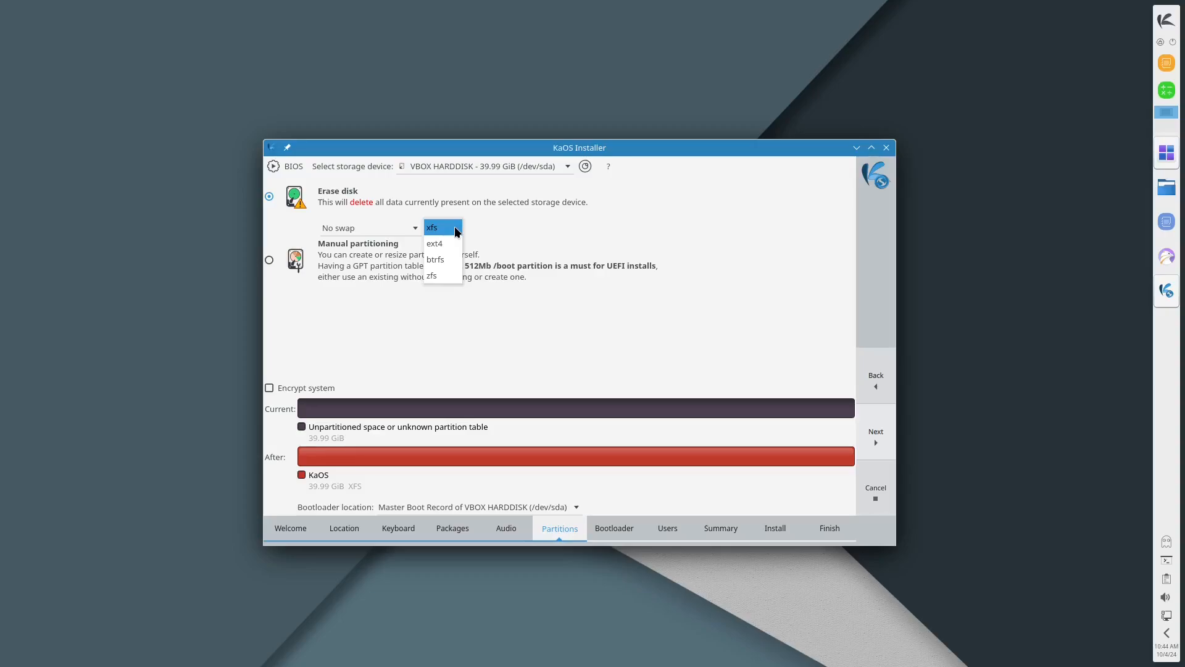
click(402, 229)
click(402, 230)
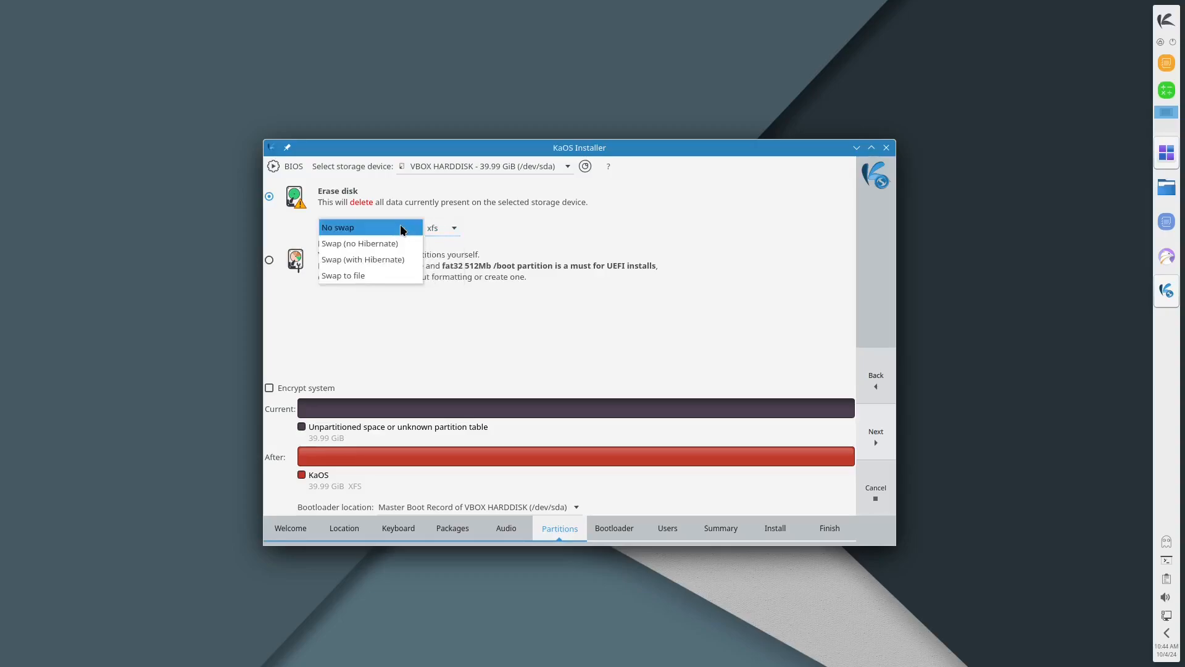
click(381, 261)
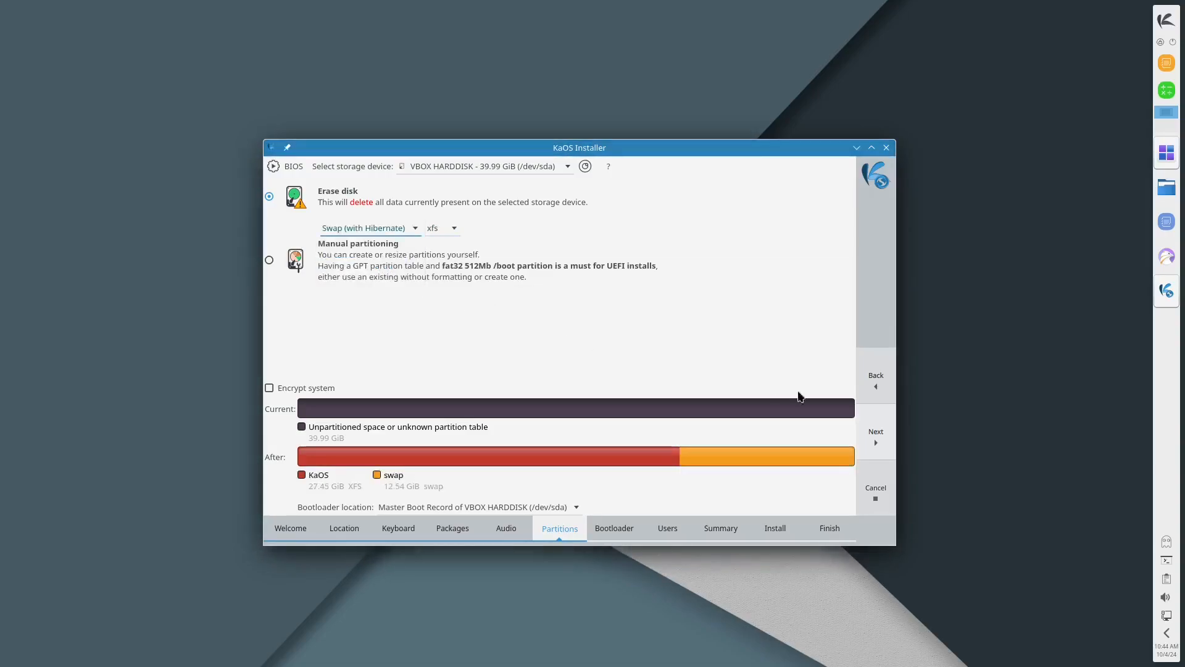
click(880, 439)
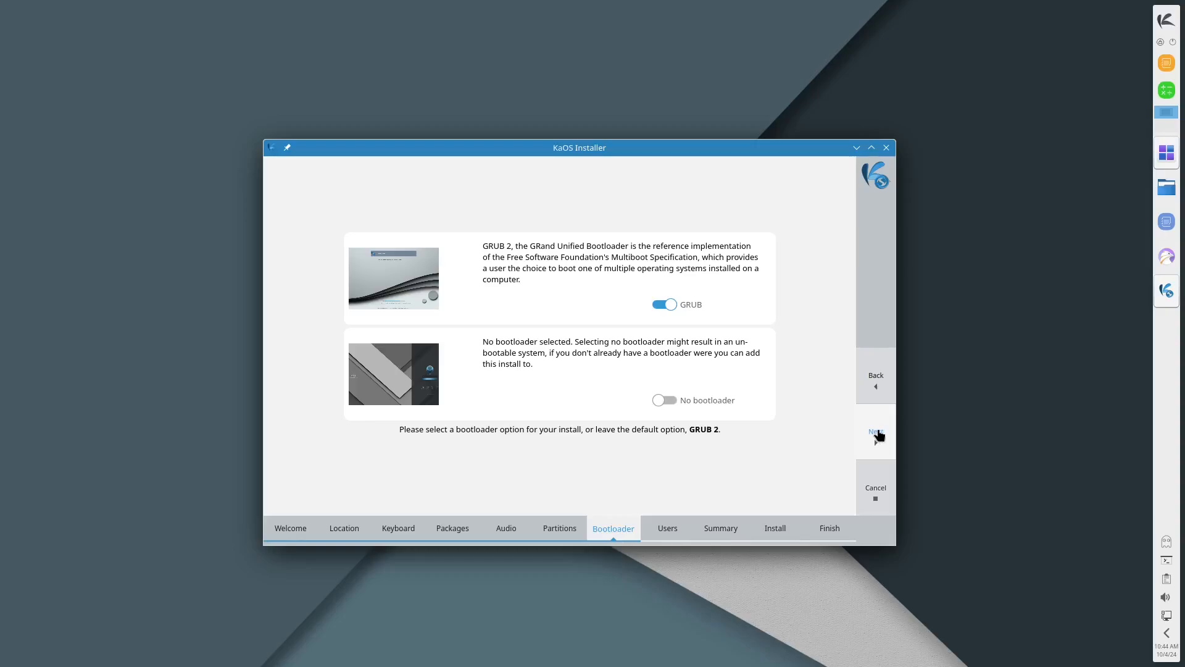
click(879, 432)
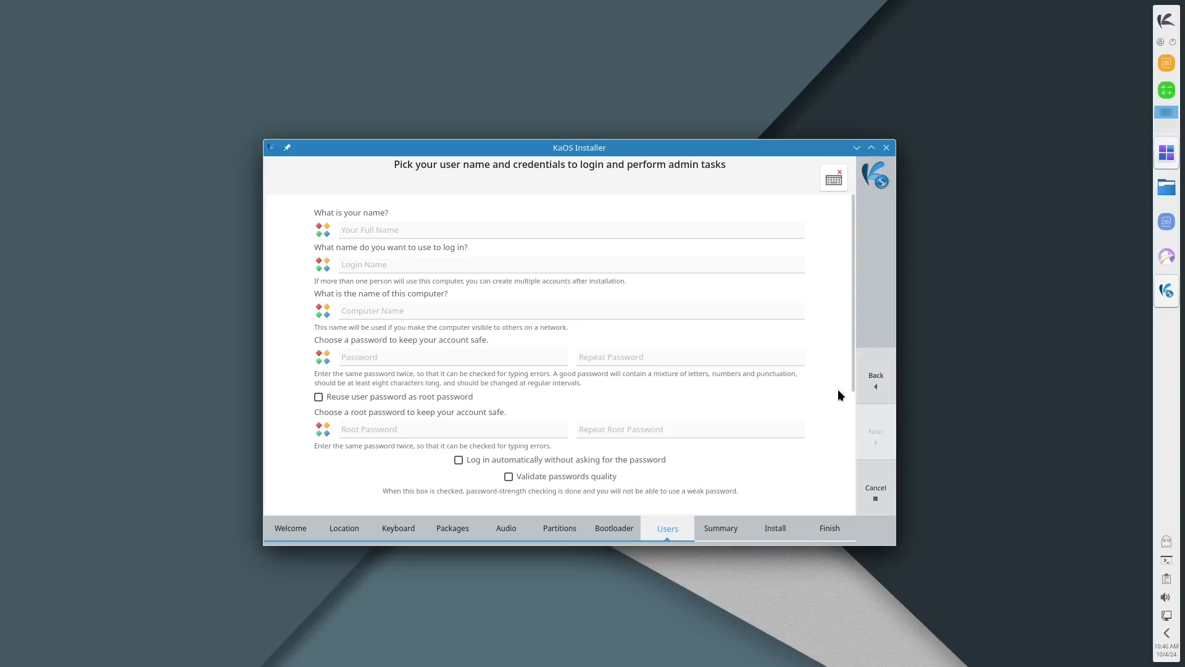
- Fill in the account's full name and accept the suggested login and computer names
click(387, 228)
text(buzz)
key(Tab)
key(Tab)
key(Tab)
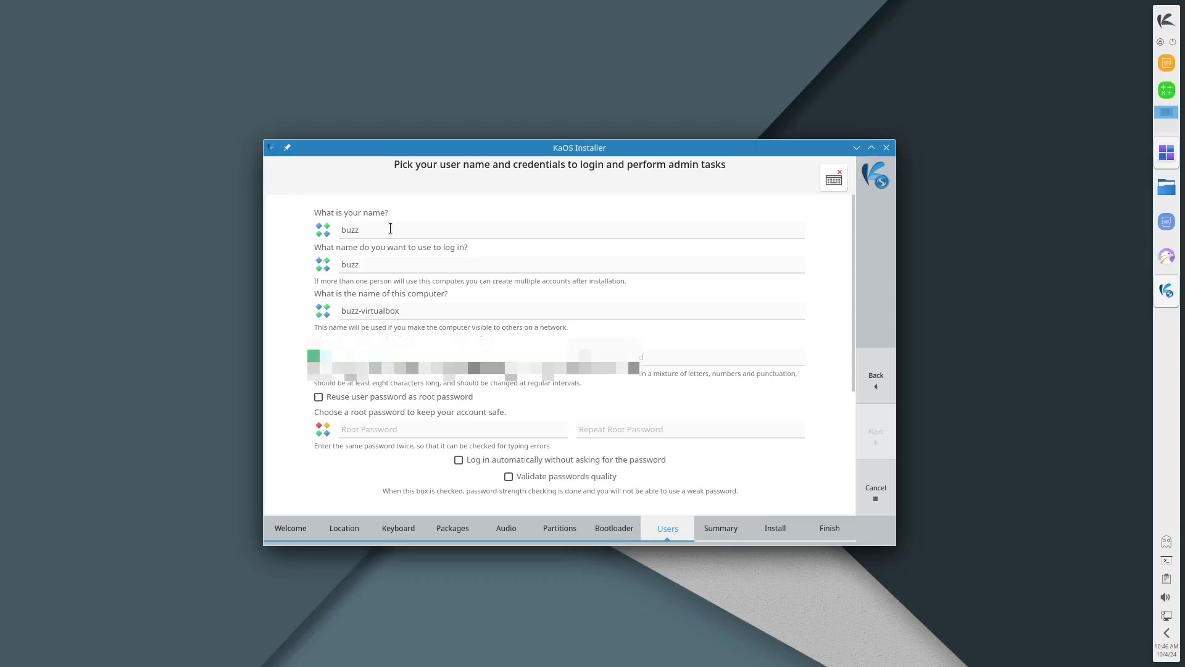
- Enter the account password, repeat it for verification and dismiss the password warning
text(••••••)
key(Tab)
text(••••••)
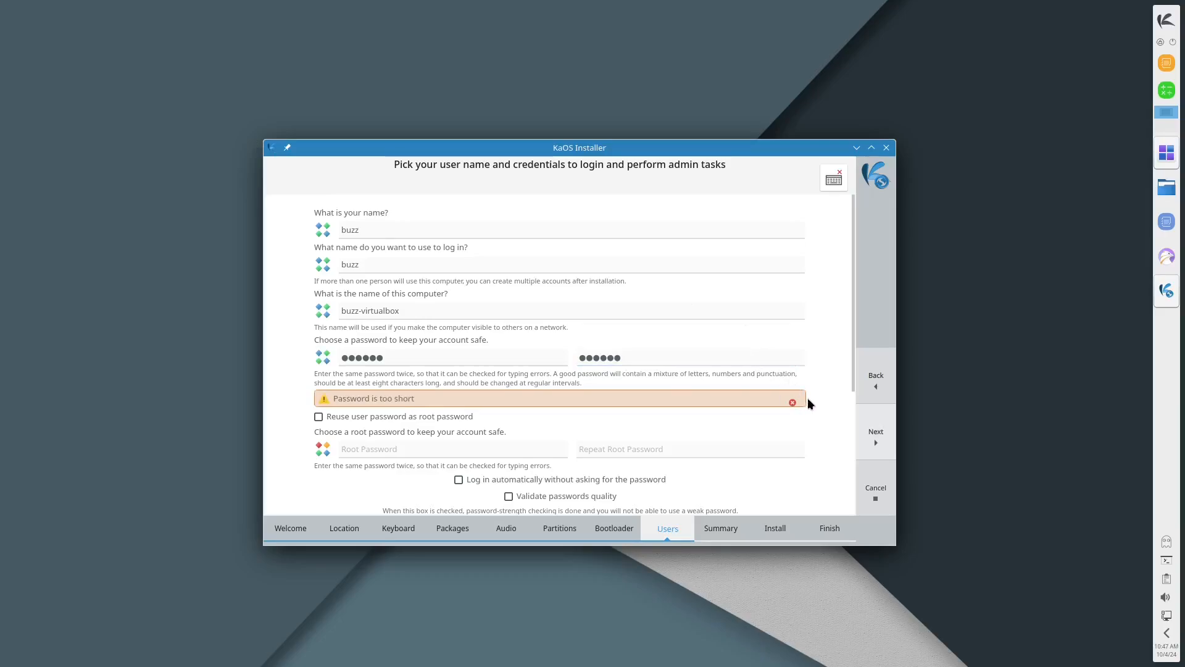
click(791, 402)
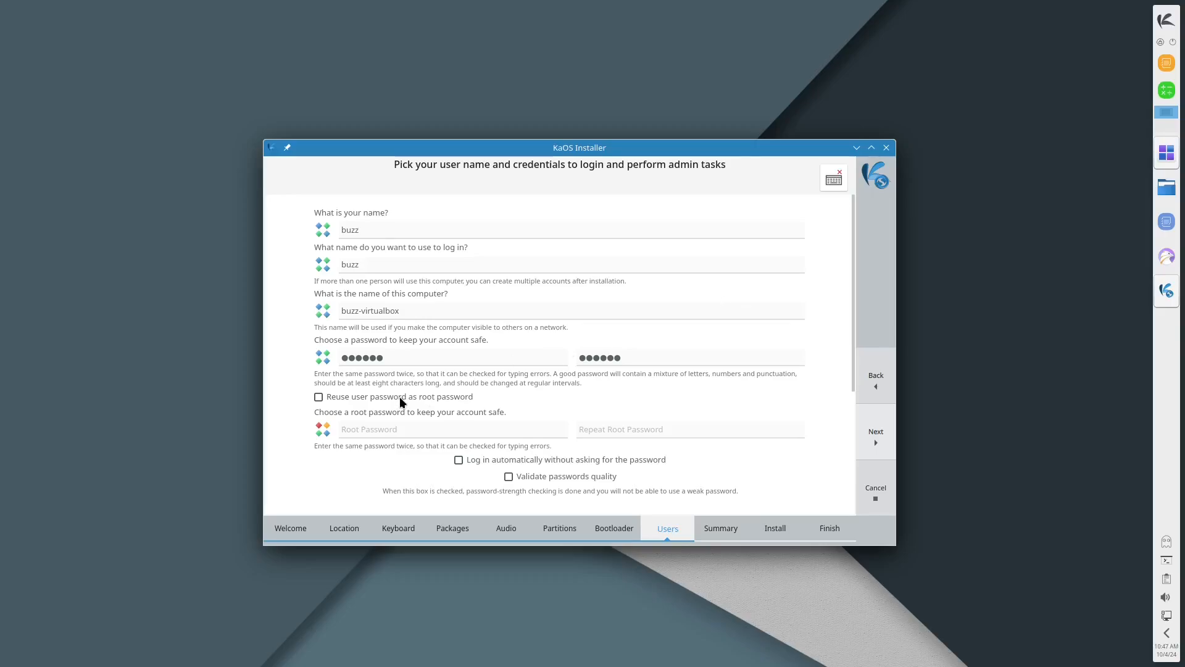
- Reuse the user password as the root password and enable automatic login, then continue to the summary
click(318, 397)
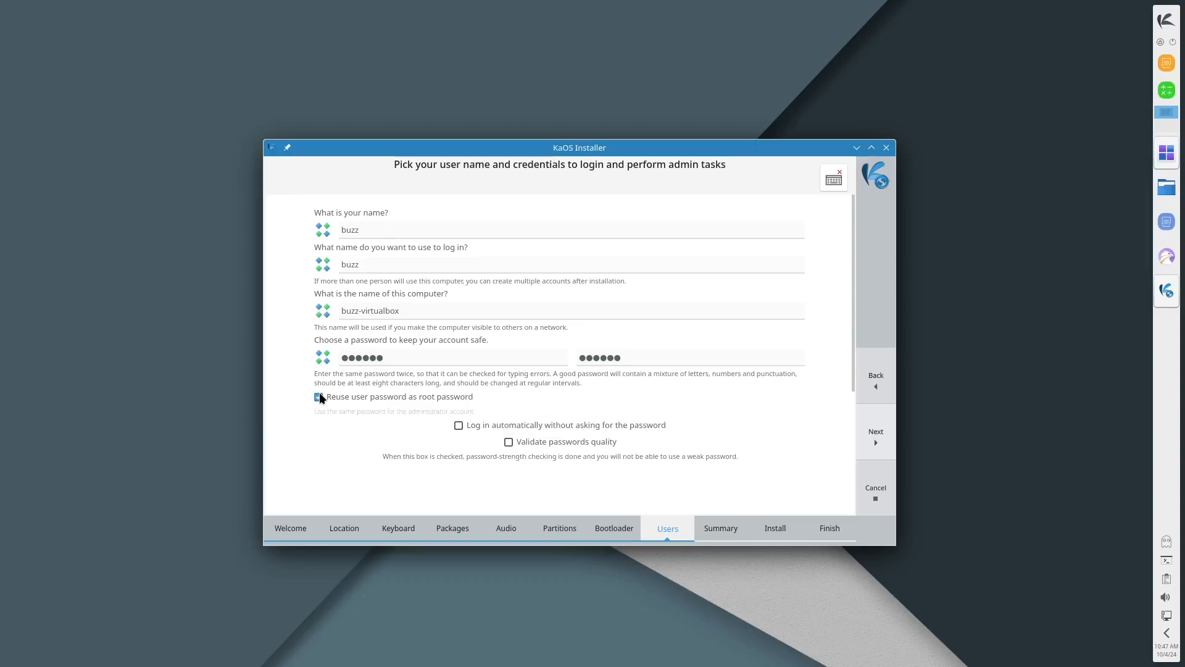
click(459, 426)
click(877, 434)
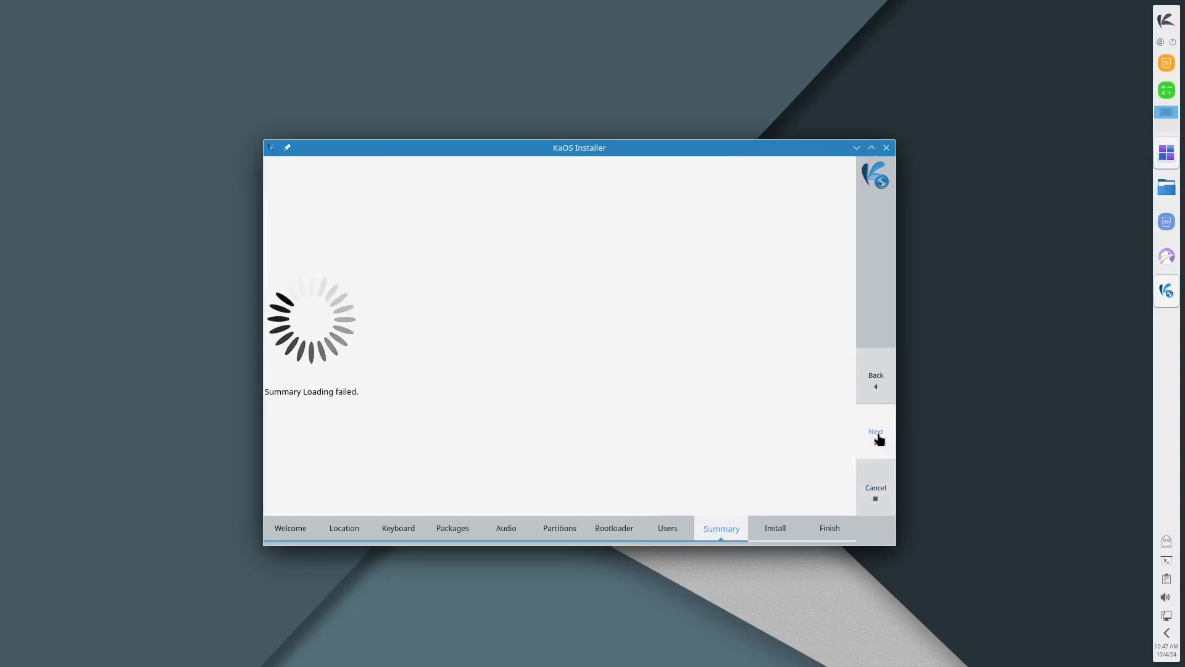
- Confirm and run the KaOS installation in a maximized installer window, and restart the system when it completes
click(881, 437)
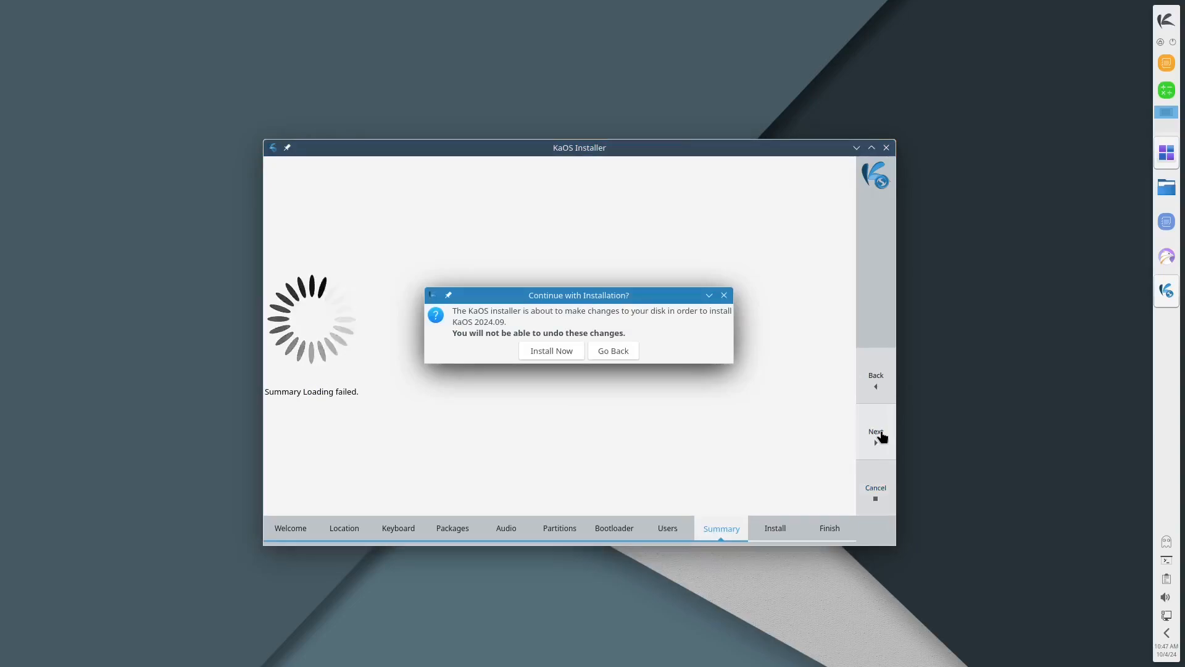
click(539, 349)
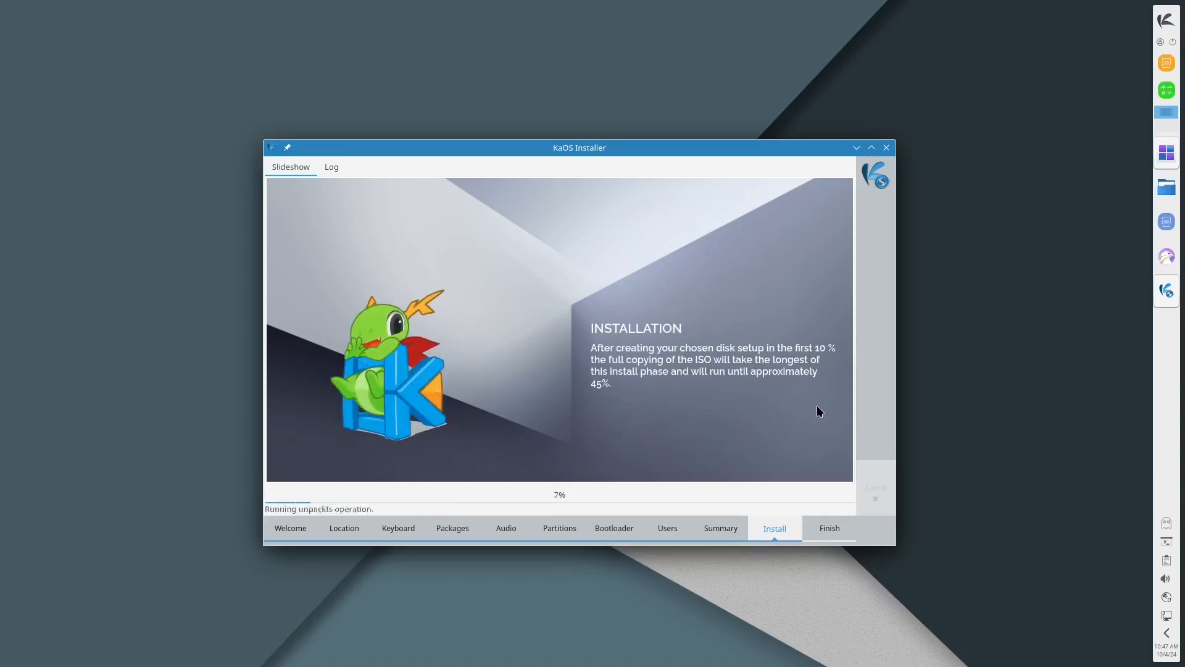
click(872, 149)
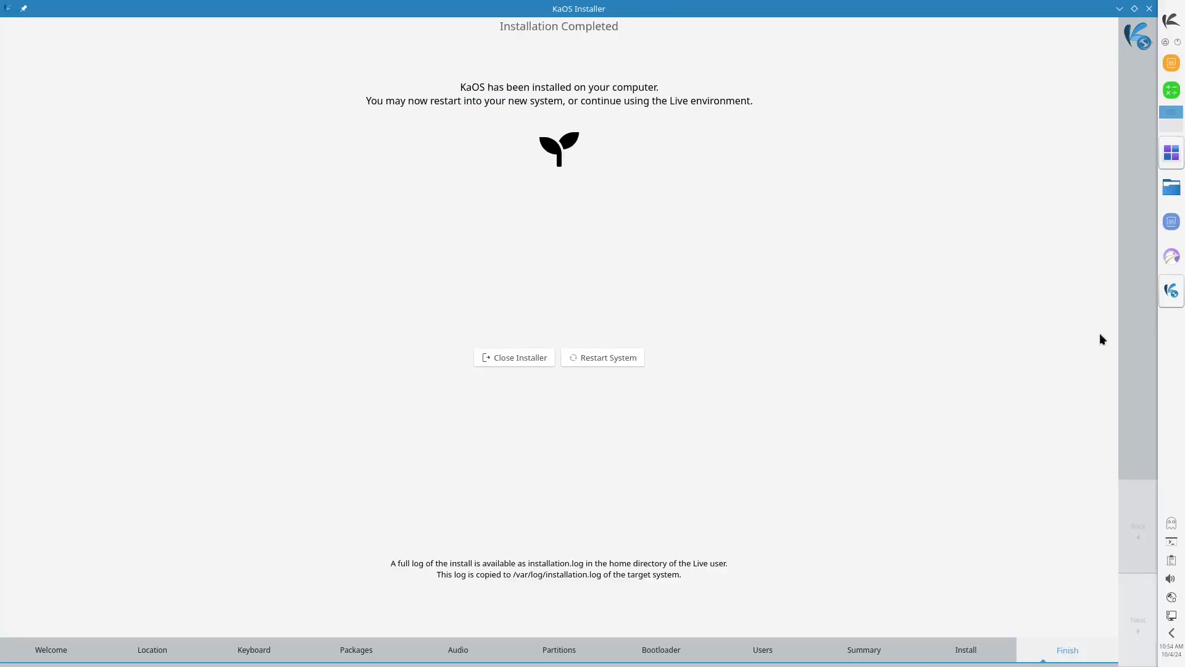
click(597, 364)
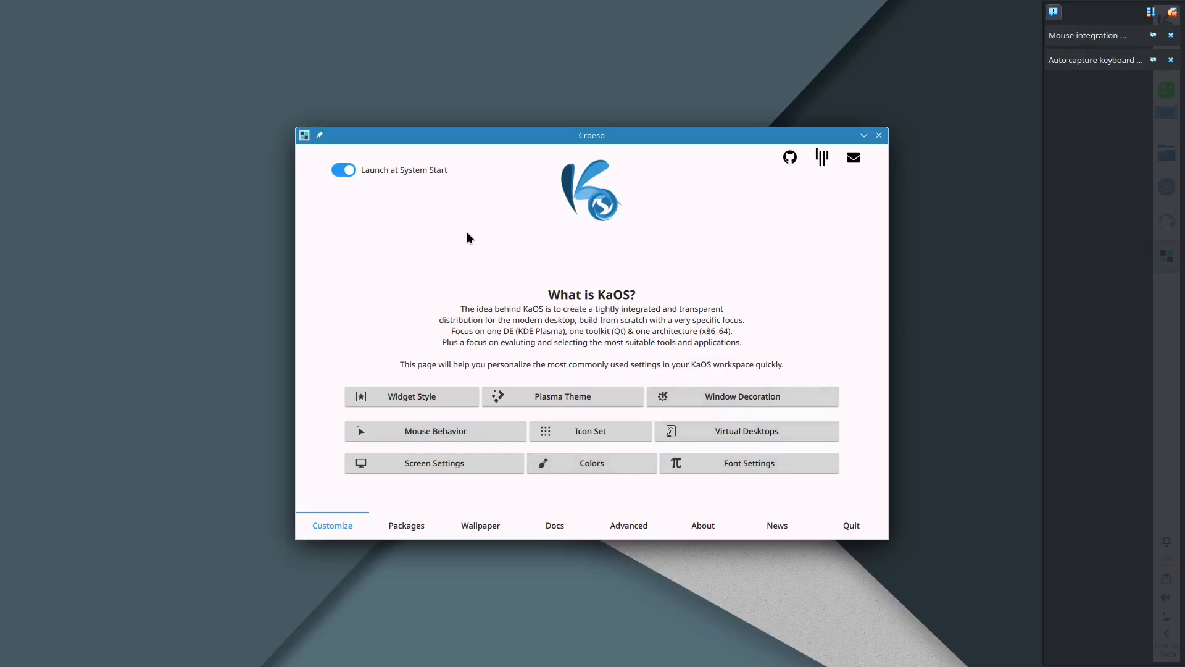
- Examine the email clients offered in the Croeso package groups and return to the group overview
click(399, 529)
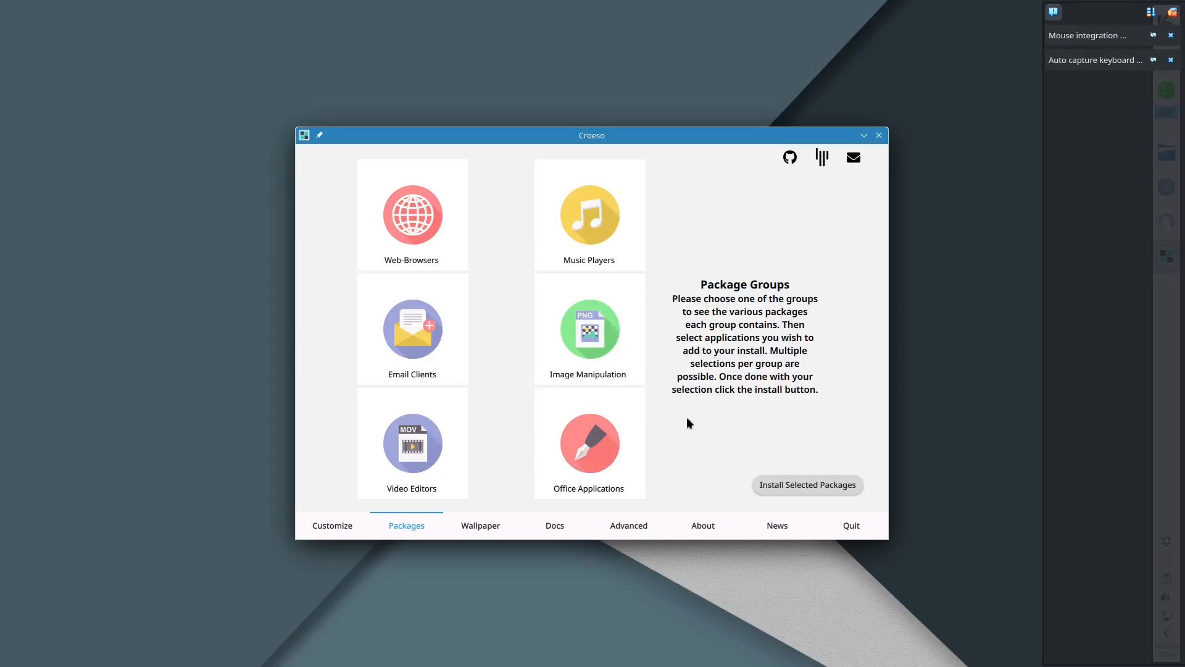
click(417, 335)
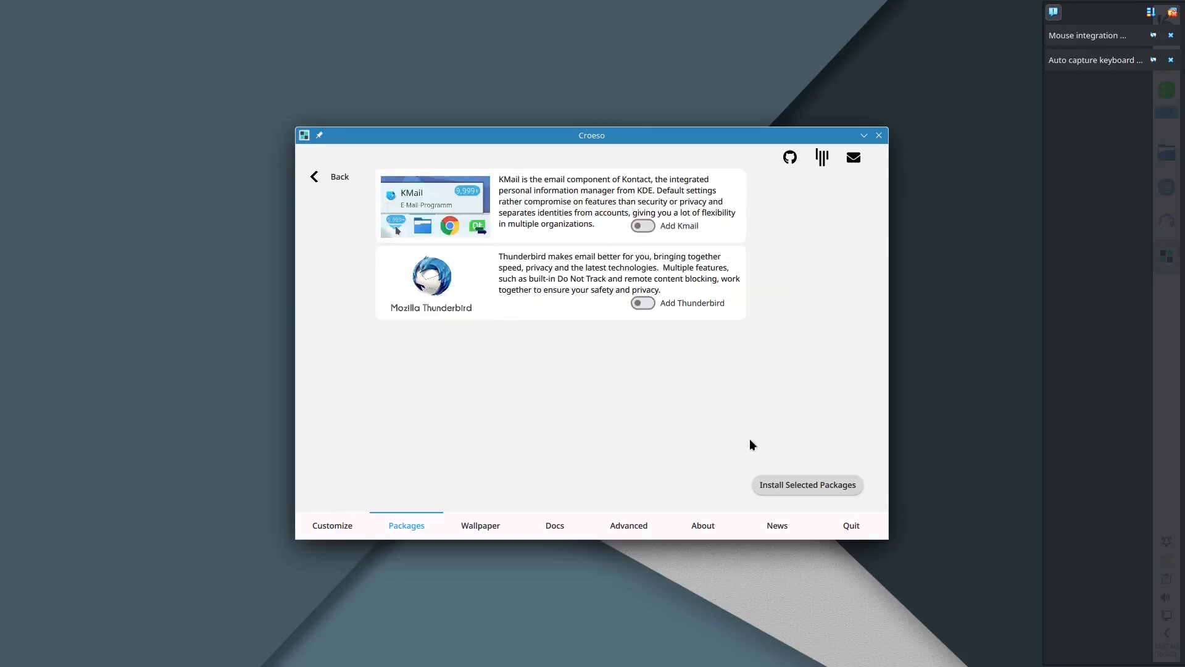
click(315, 177)
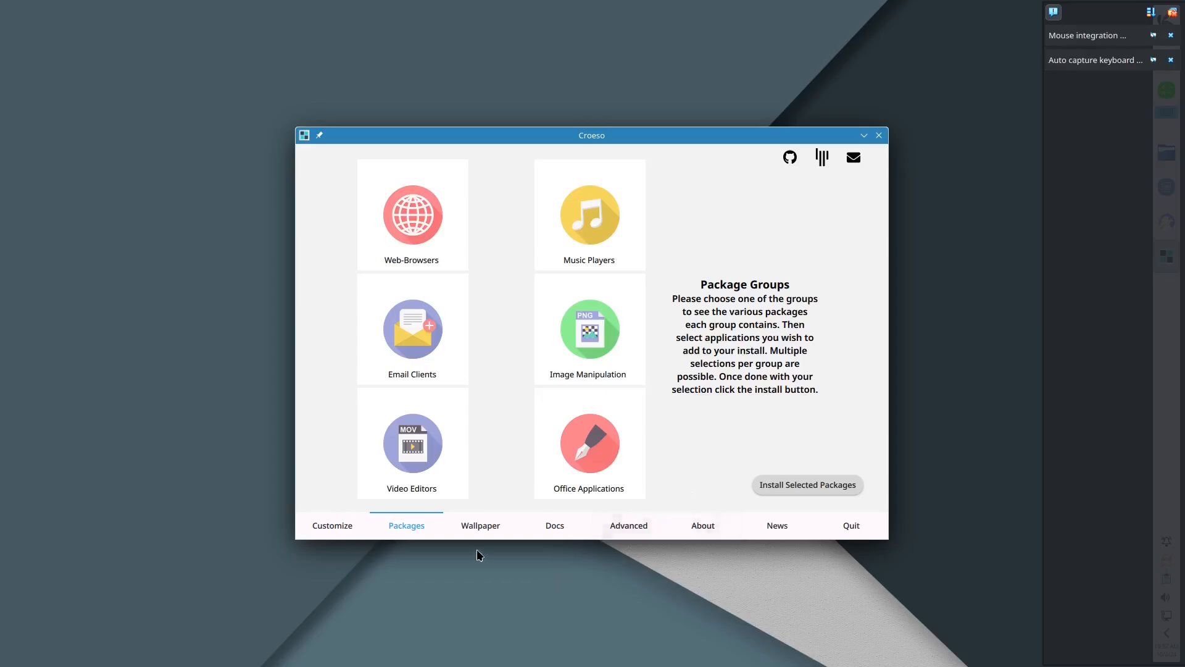
- Browse the latest downloadable wallpapers in Croeso and open the documentation section
click(475, 525)
scroll(657, 392, down, 5)
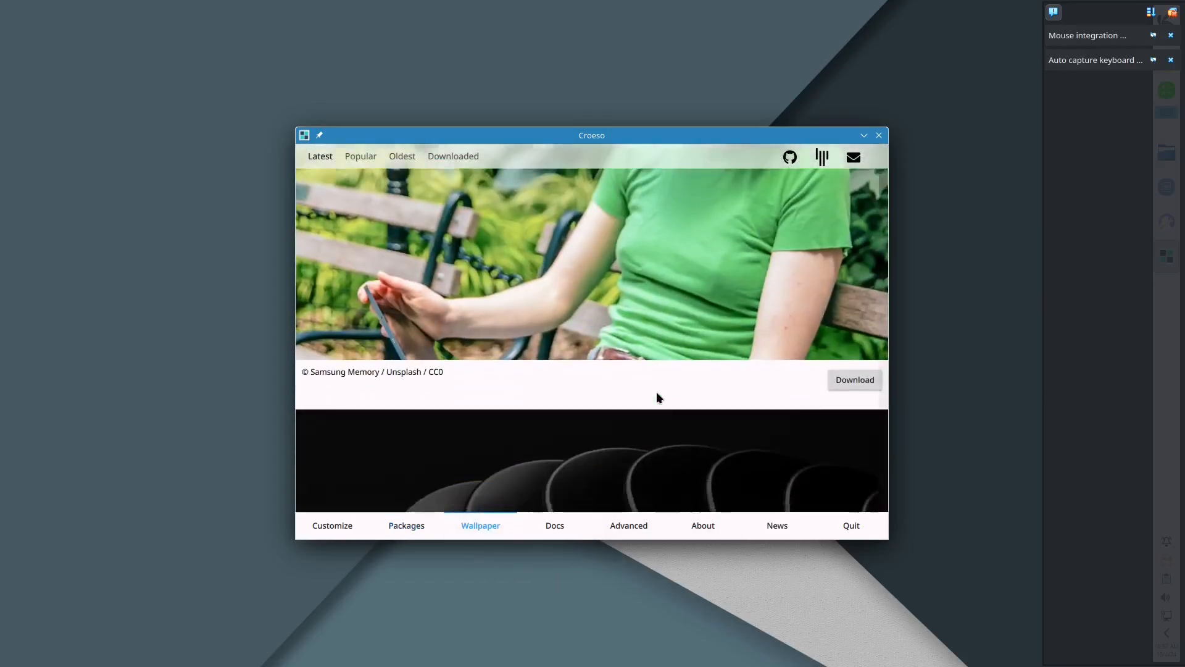
scroll(654, 400, down, 5)
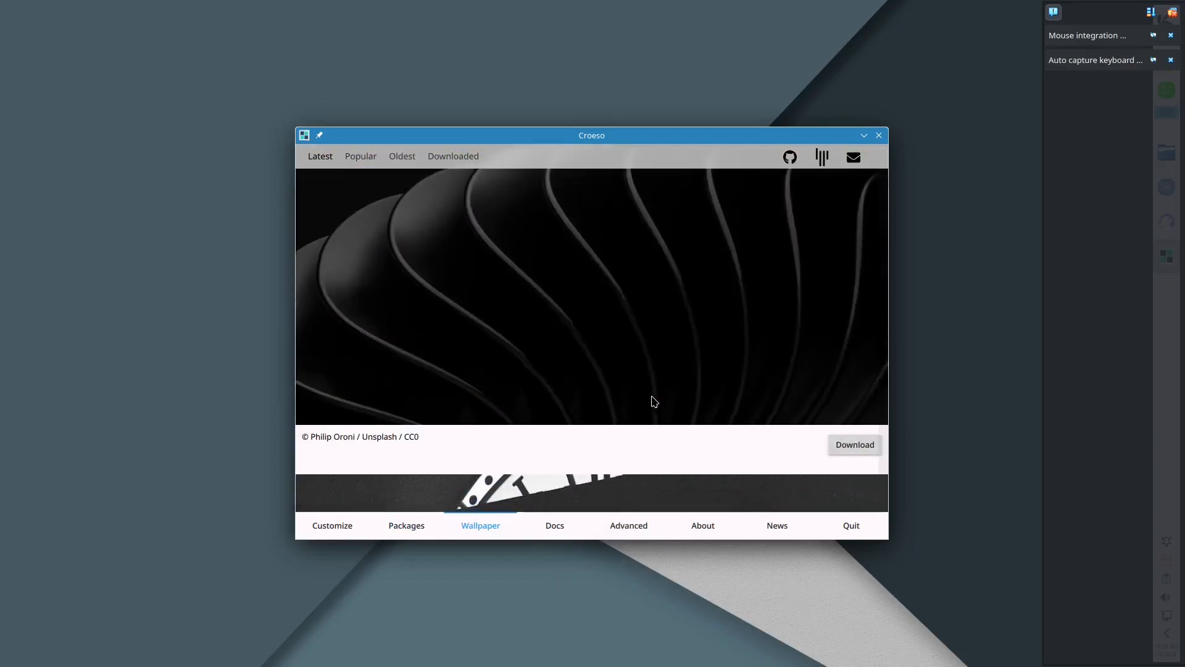
scroll(647, 390, down, 8)
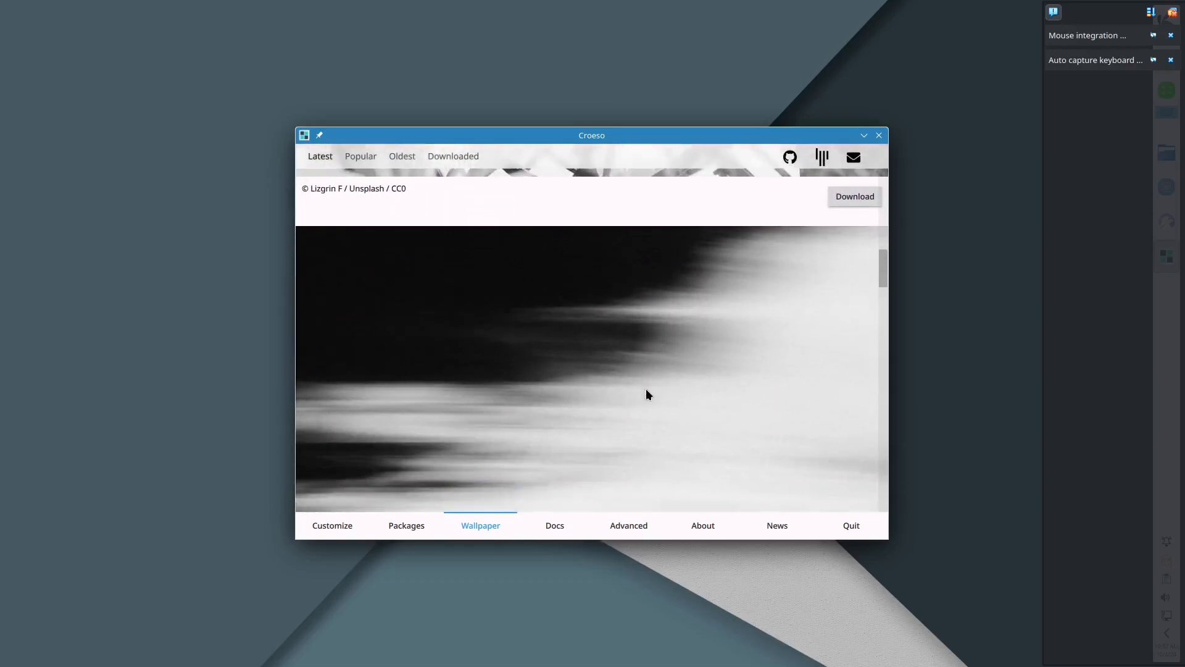
click(551, 525)
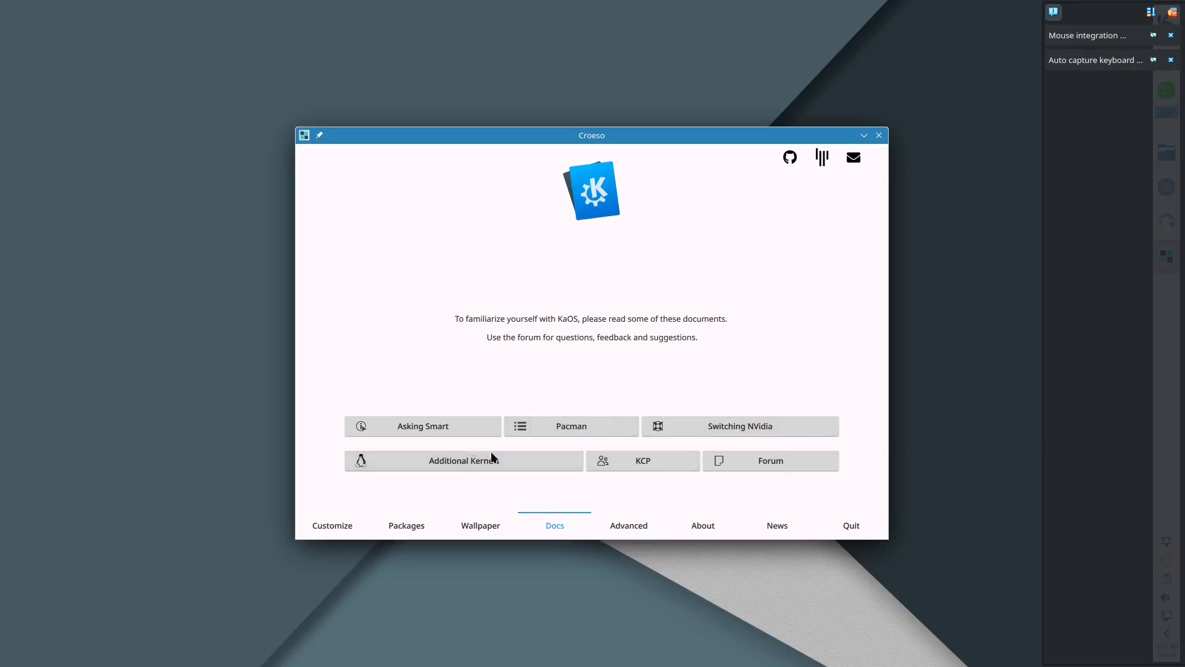
- Look through Croeso's Advanced, About and News pages, return to the Customize page and quit the welcome application
click(644, 529)
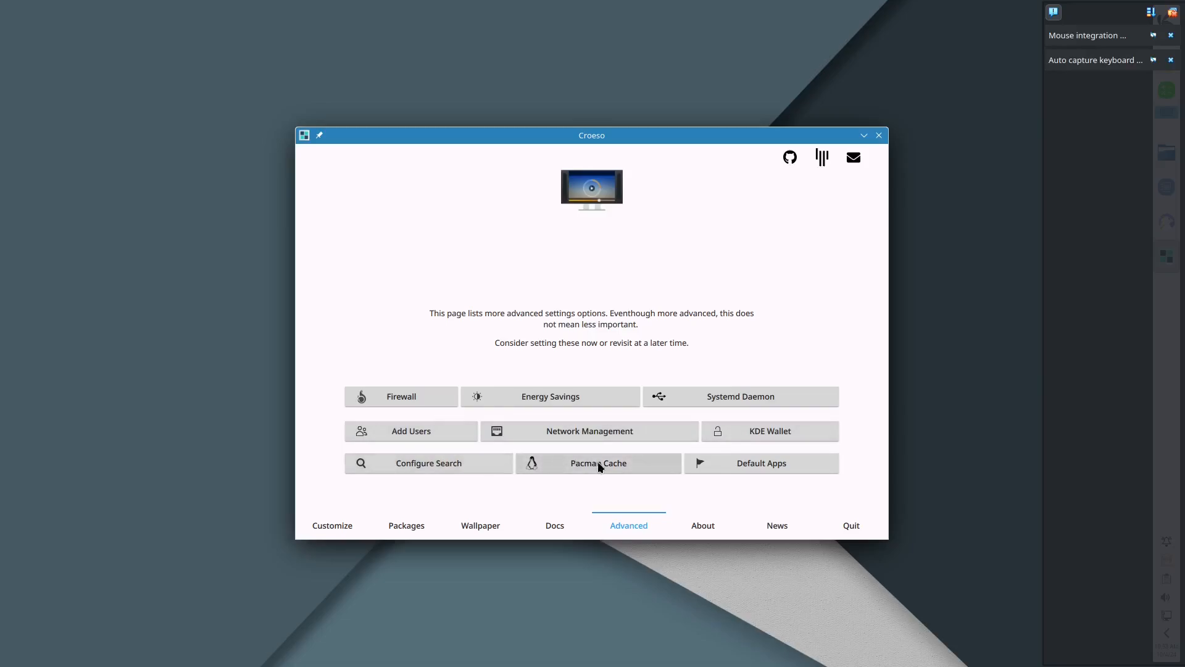
click(705, 526)
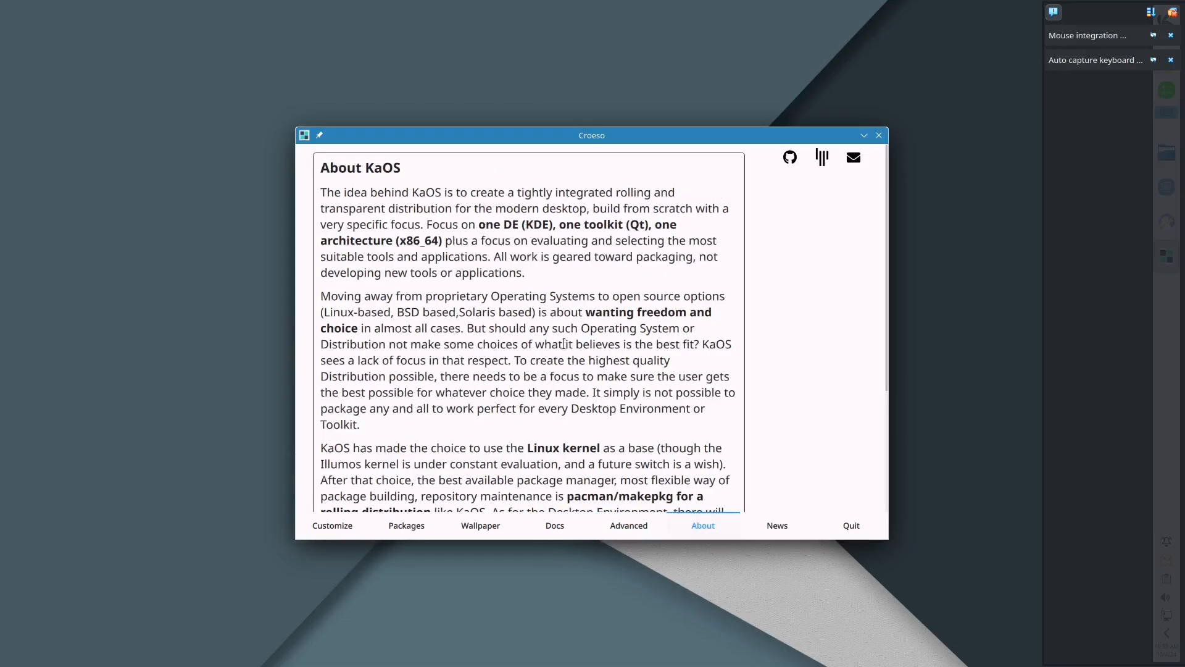
scroll(566, 344, down, 5)
scroll(566, 345, down, 4)
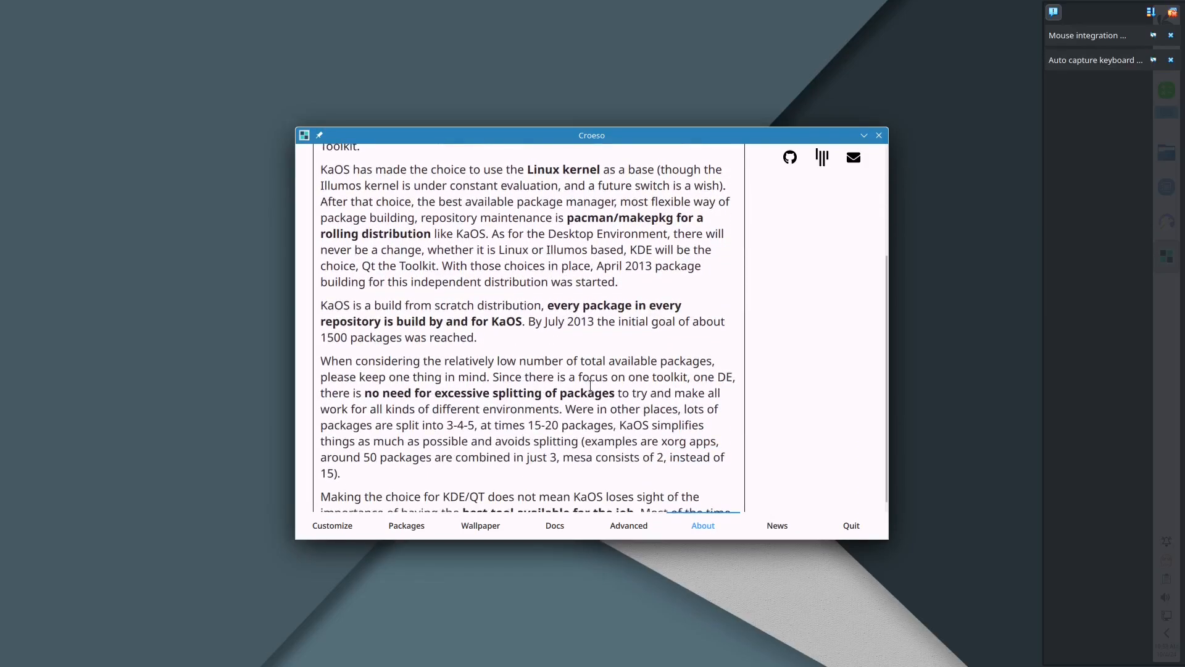
click(777, 525)
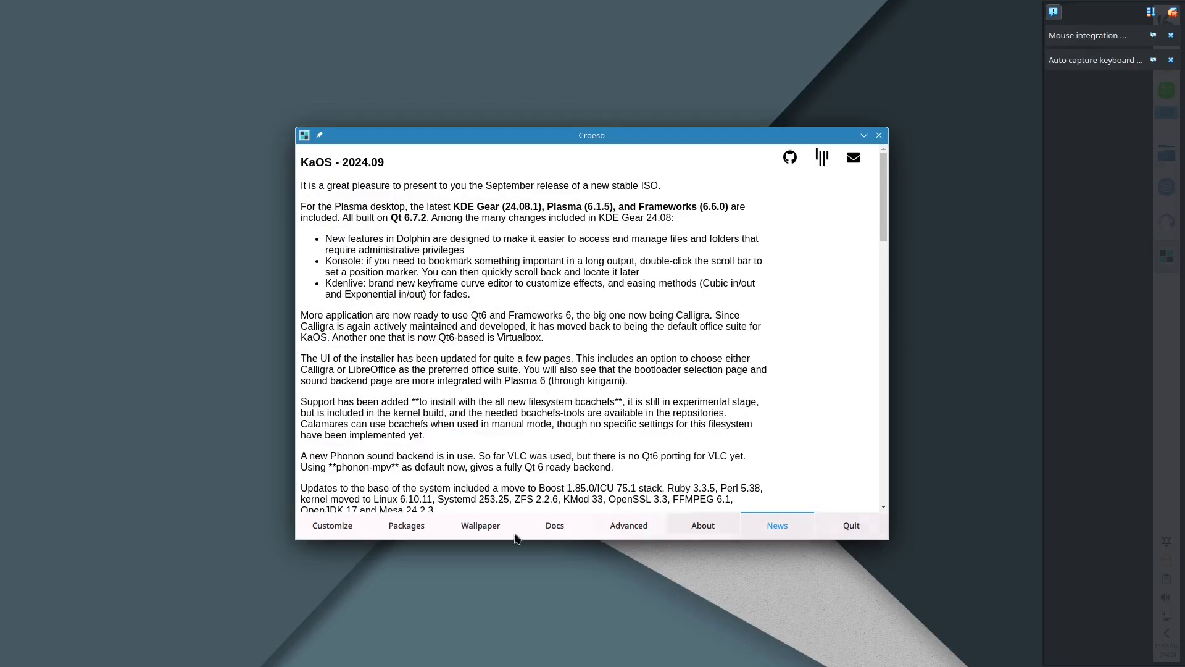
click(332, 526)
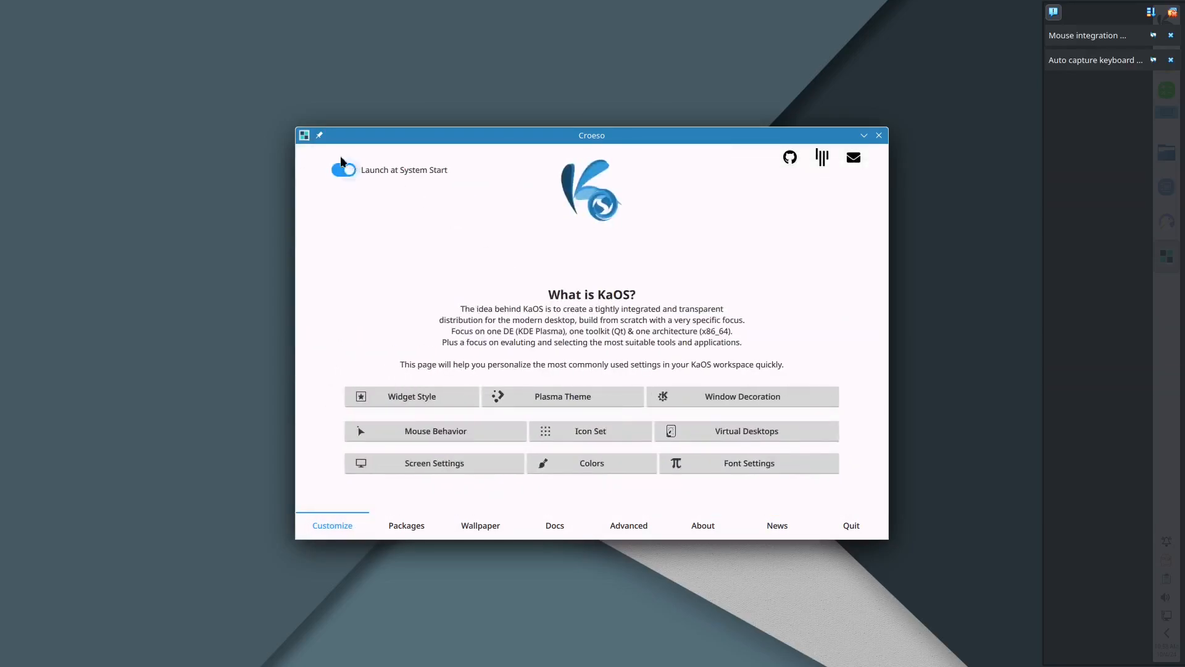
click(852, 526)
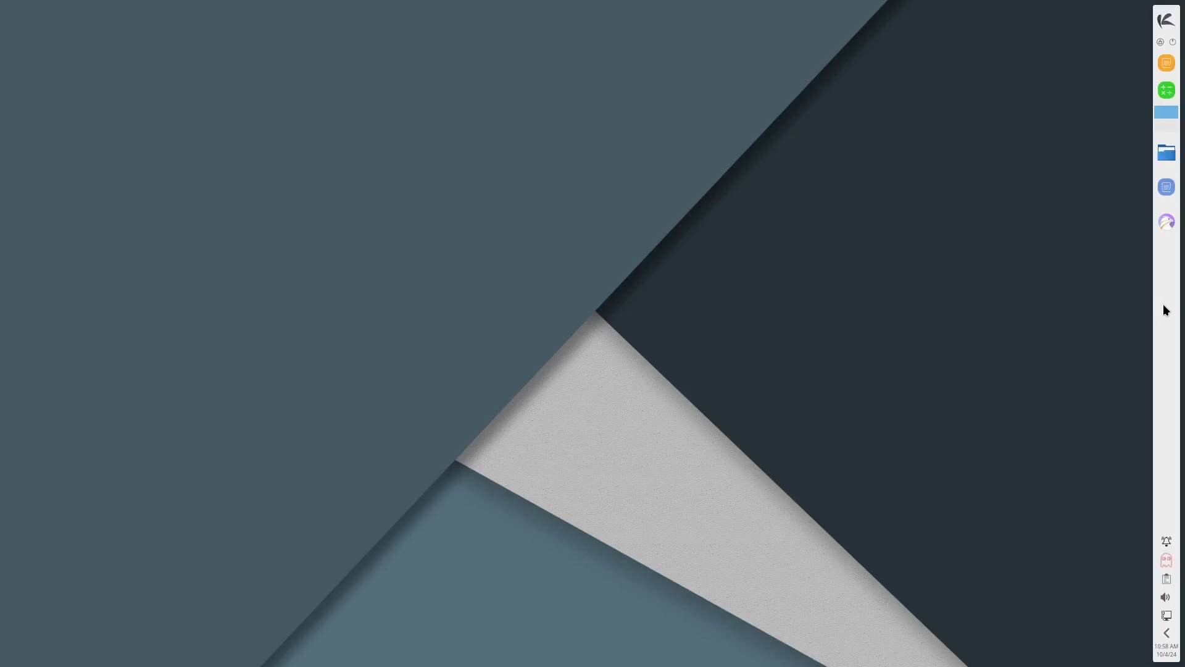
- Open the panel configuration and move the vertical desktop panel to the bottom edge of the screen
right_click(1162, 286)
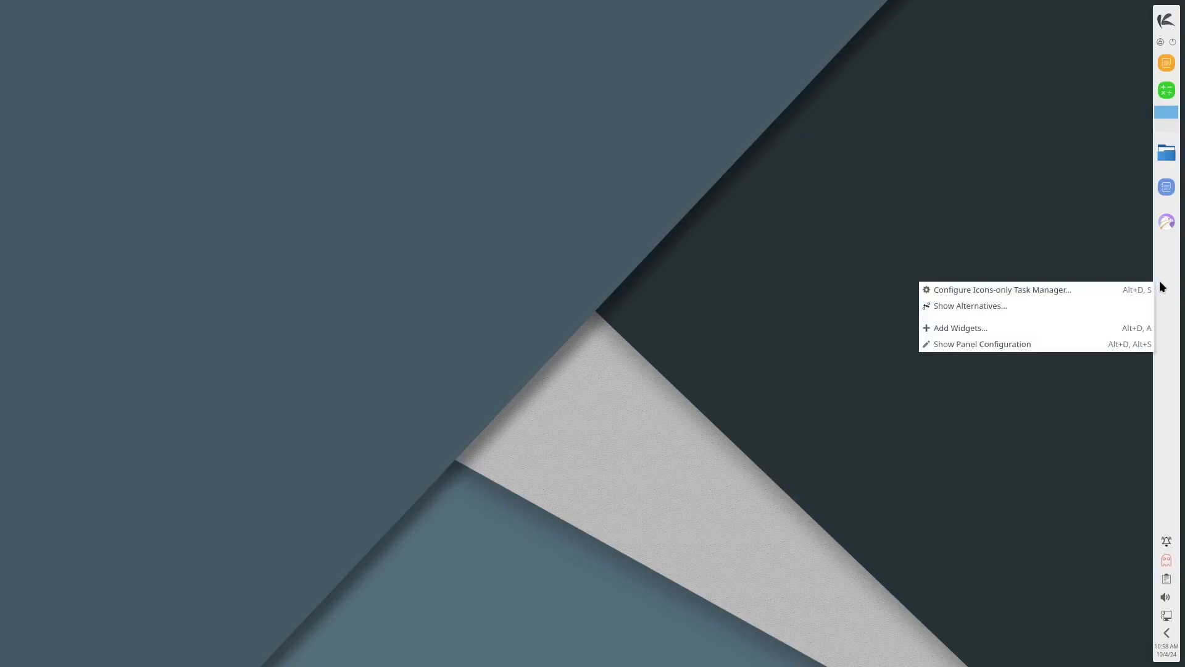
click(1013, 344)
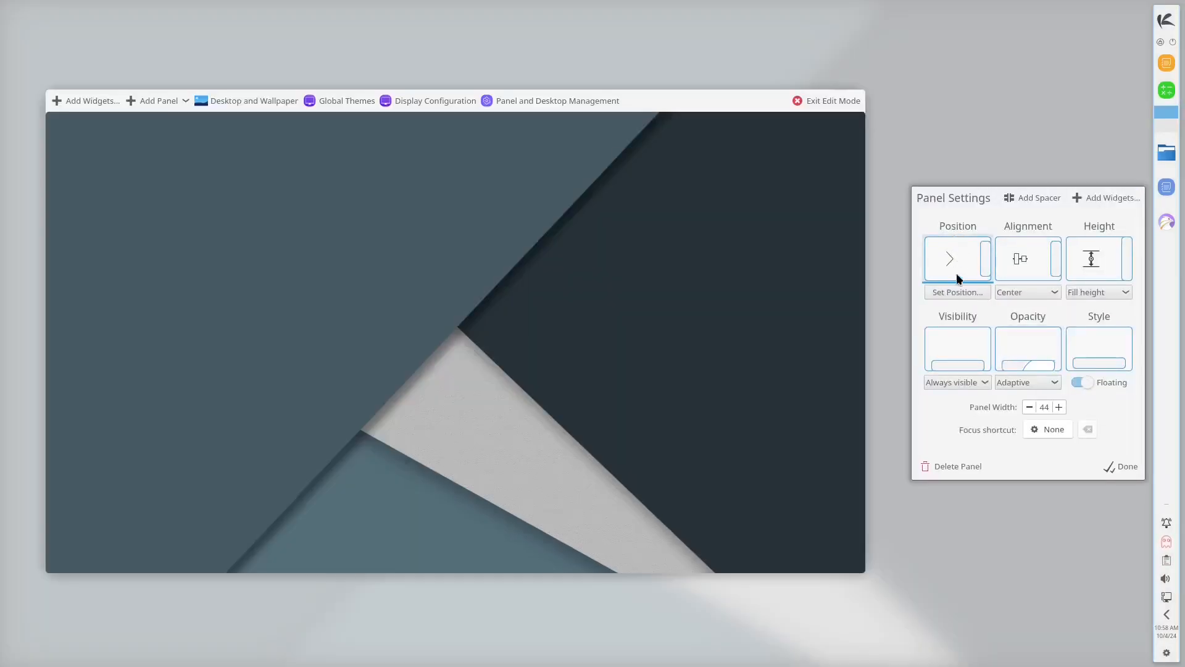
click(961, 295)
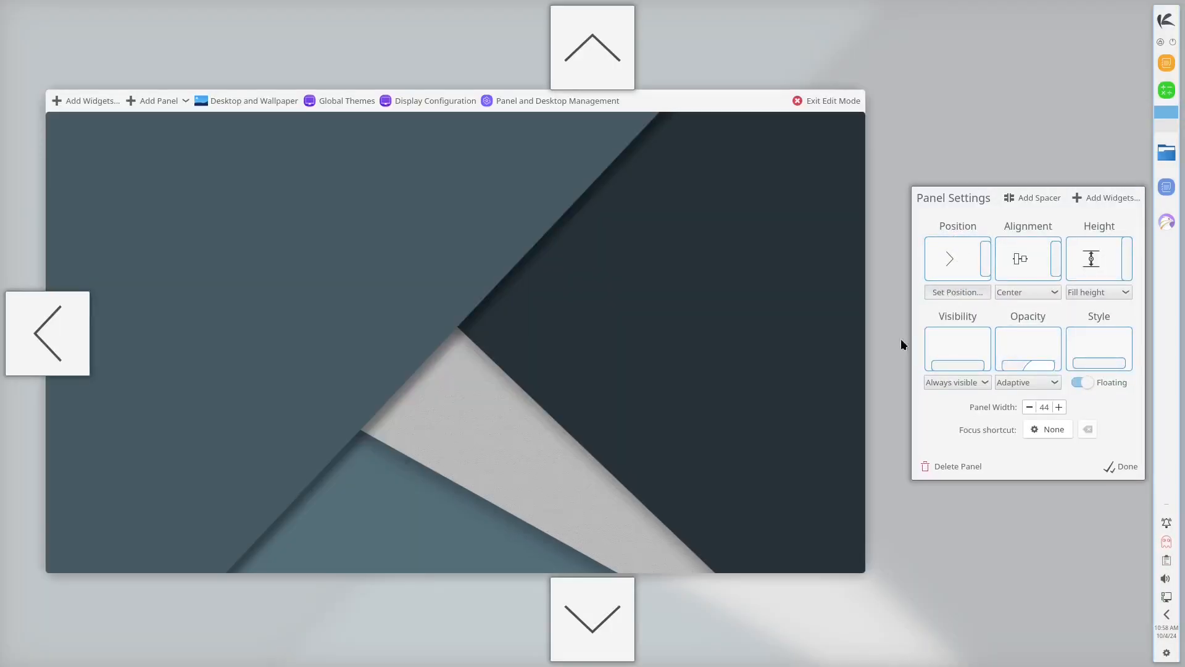
click(597, 613)
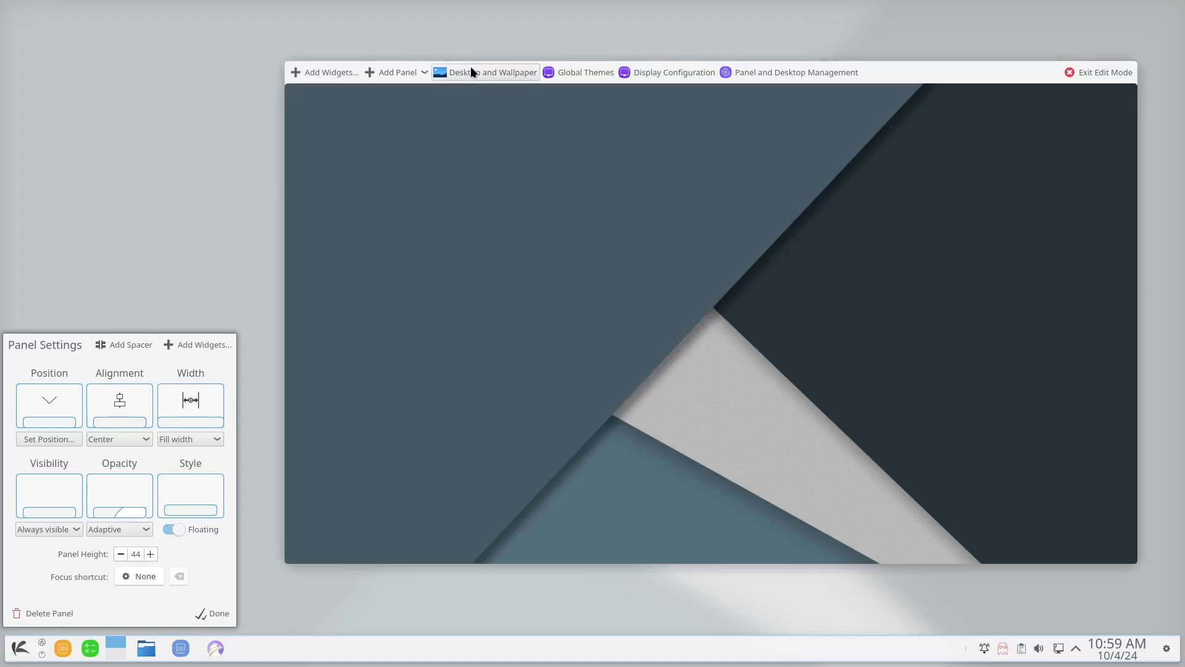
- Apply the Breeze Dark global theme with both its appearance settings and desktop and window layout, and close System Settings
click(579, 74)
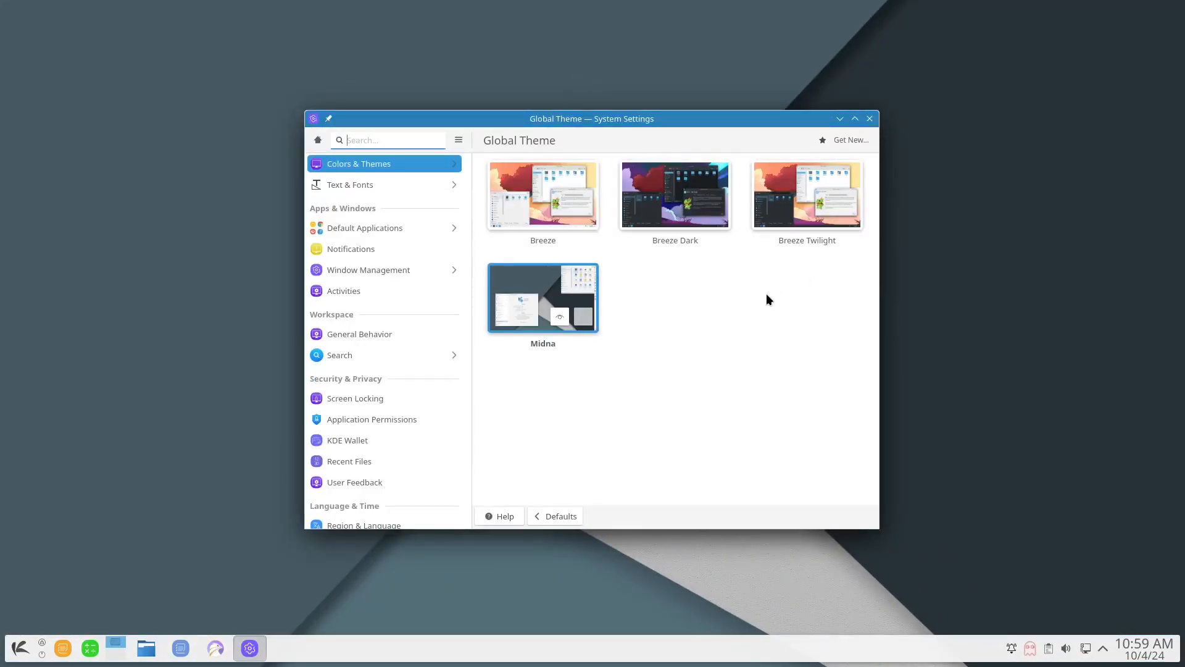
click(671, 201)
click(577, 347)
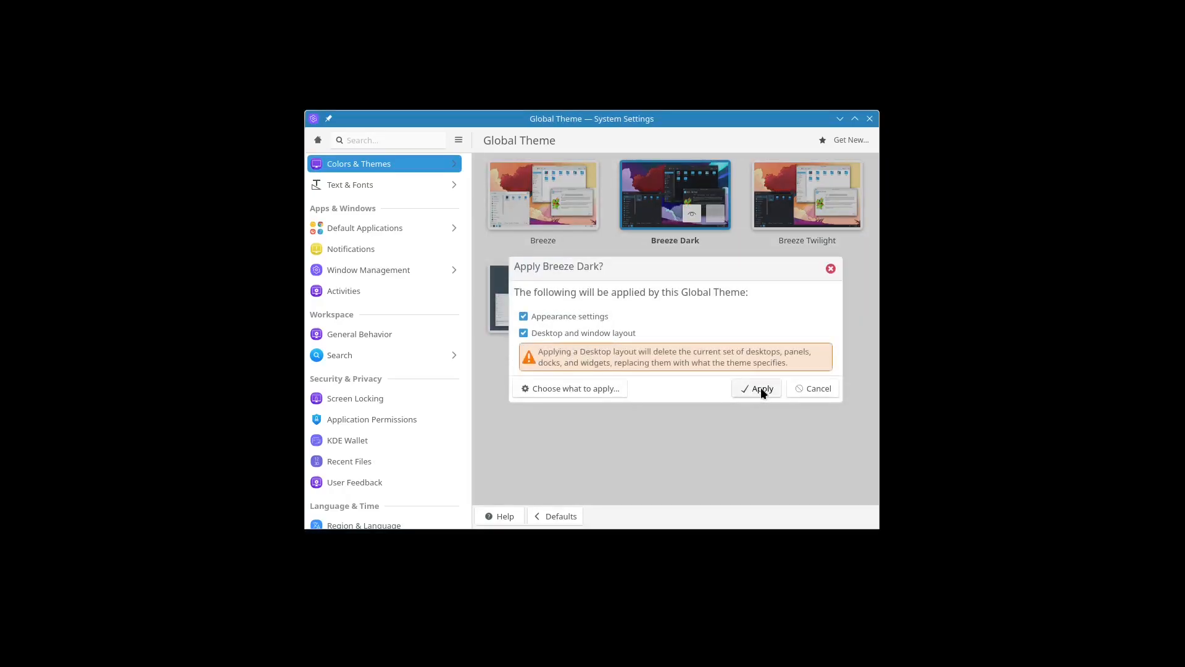
click(760, 388)
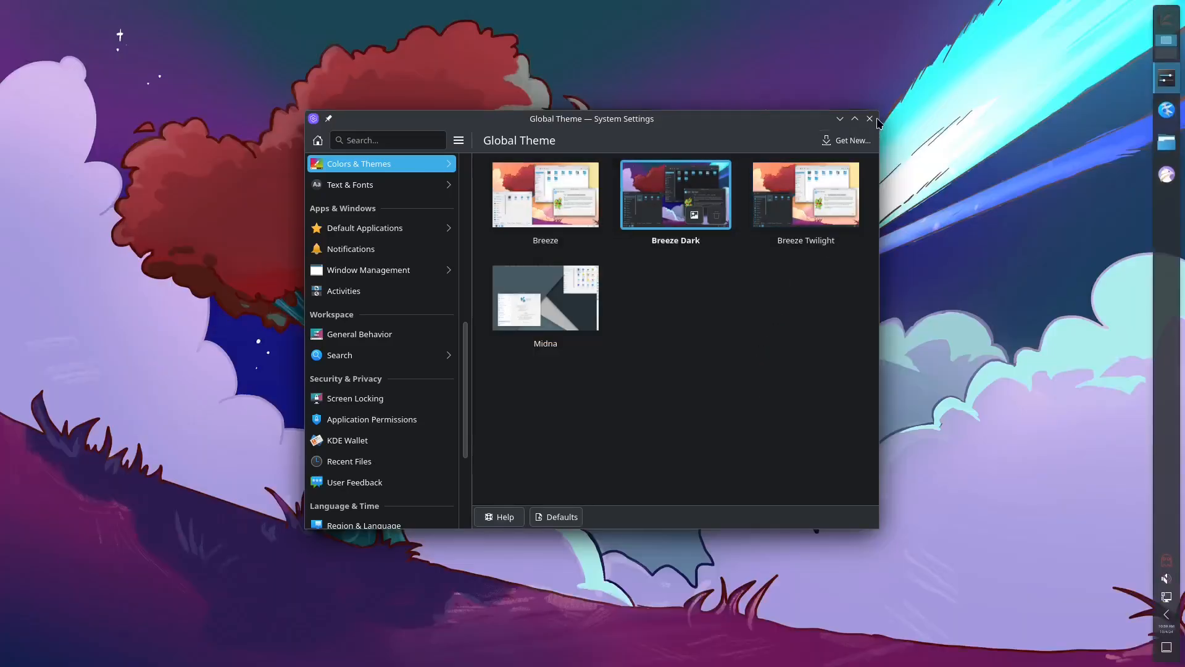
click(870, 118)
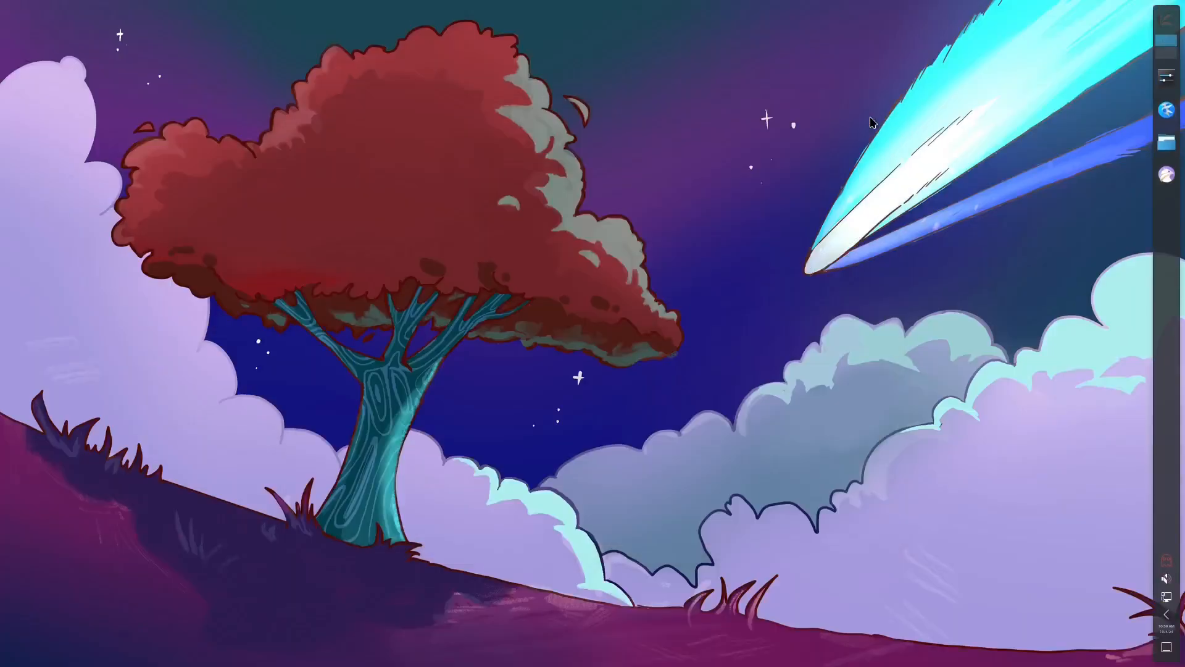
- Reposition the Breeze Dark panel along the bottom edge of the screen and finish editing it
right_click(1168, 278)
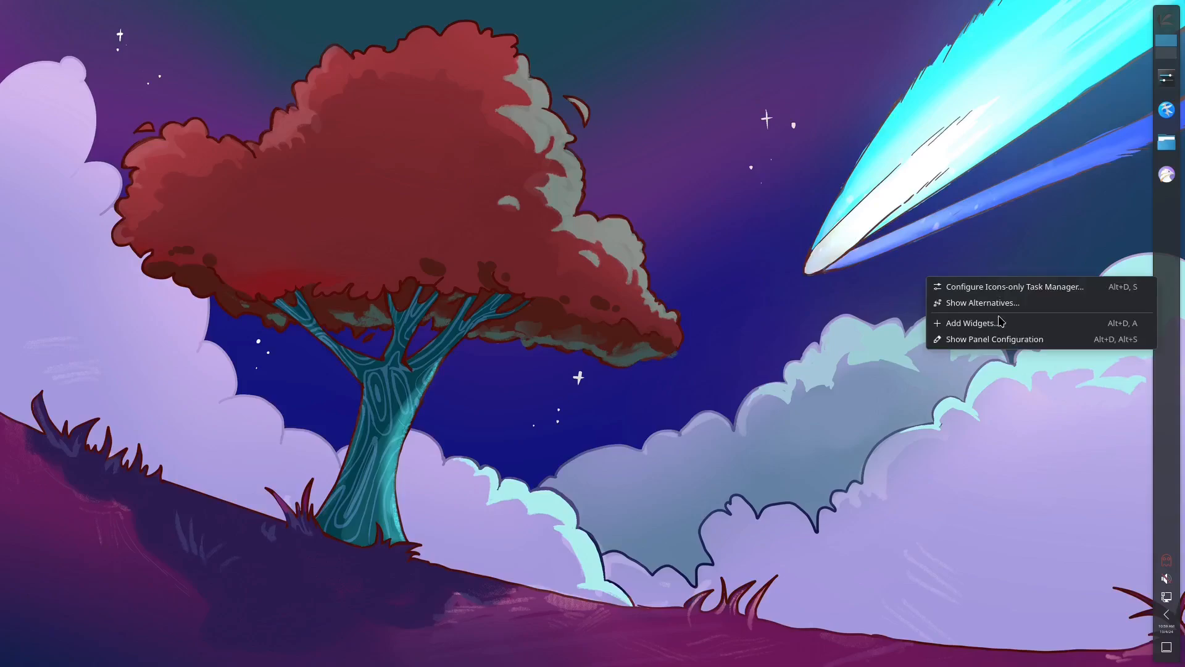
click(957, 343)
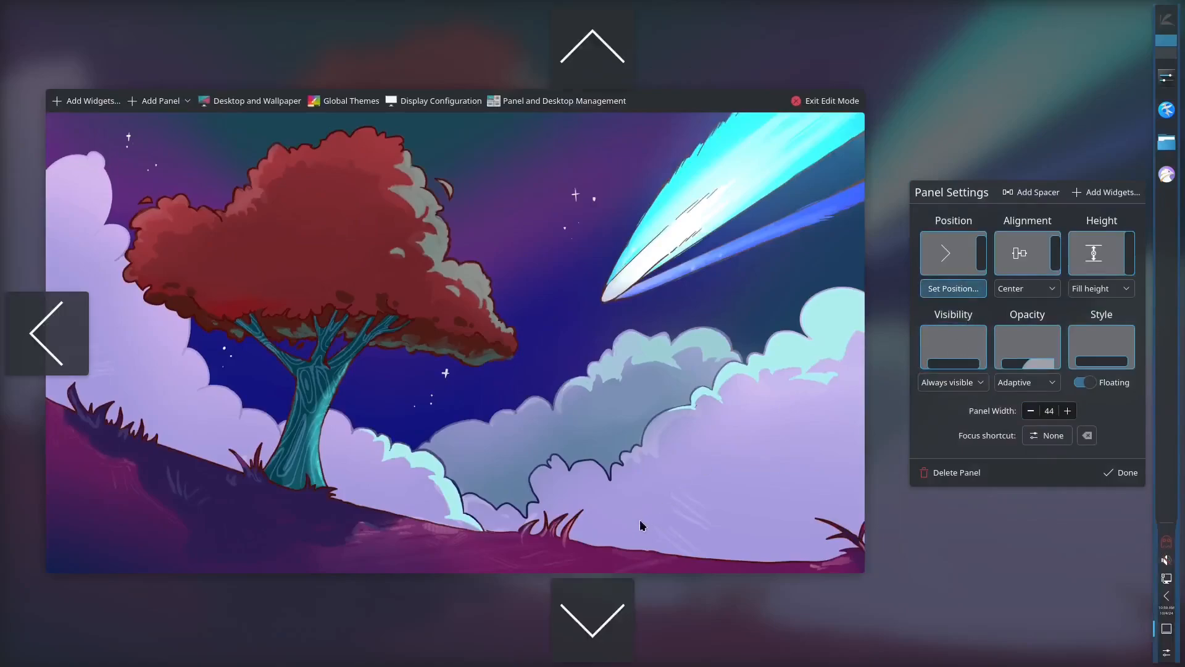
click(588, 614)
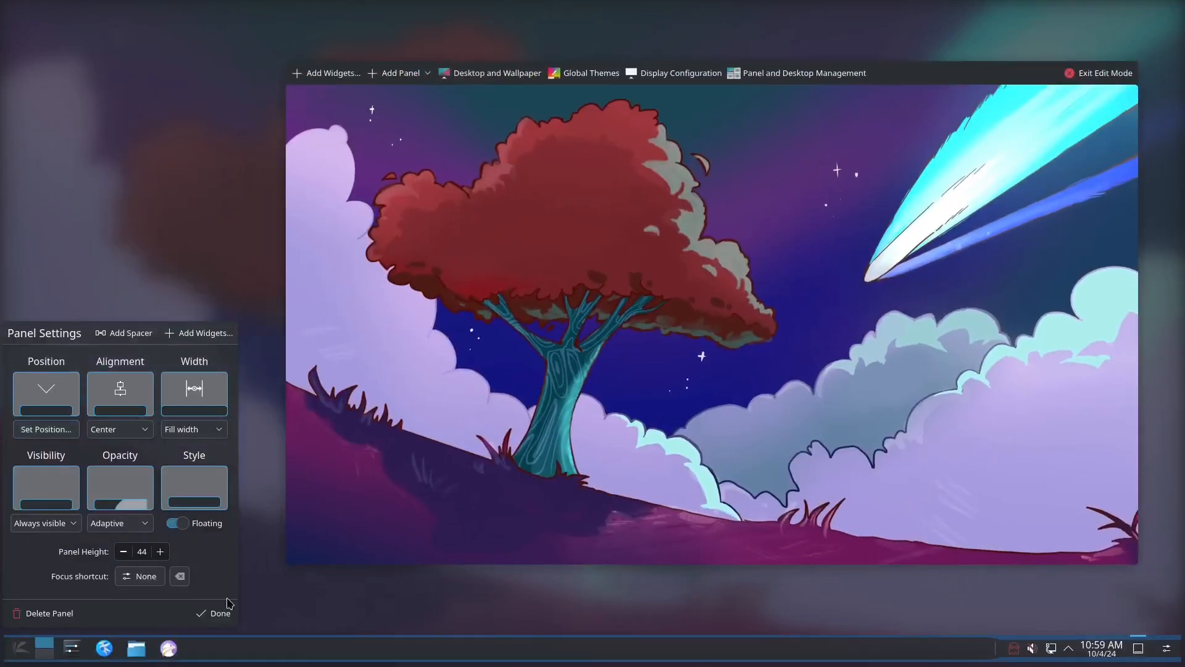
click(214, 615)
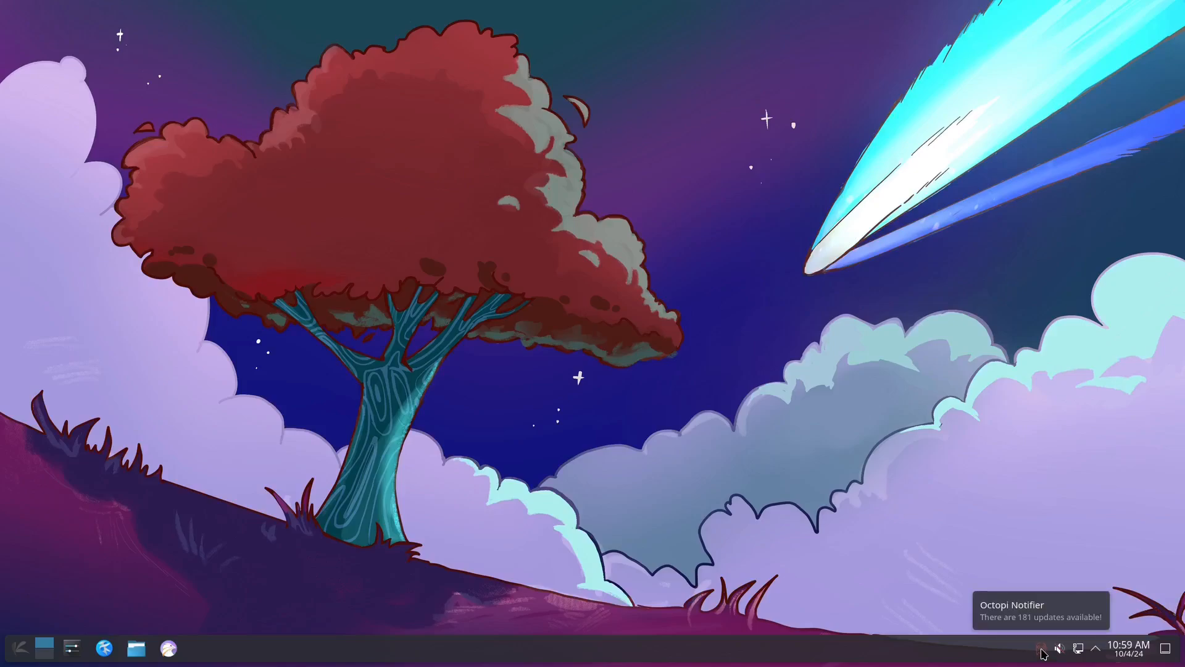
- Start a system upgrade from the Octopi notifier, run it in a terminal and enter the account password
right_click(1042, 651)
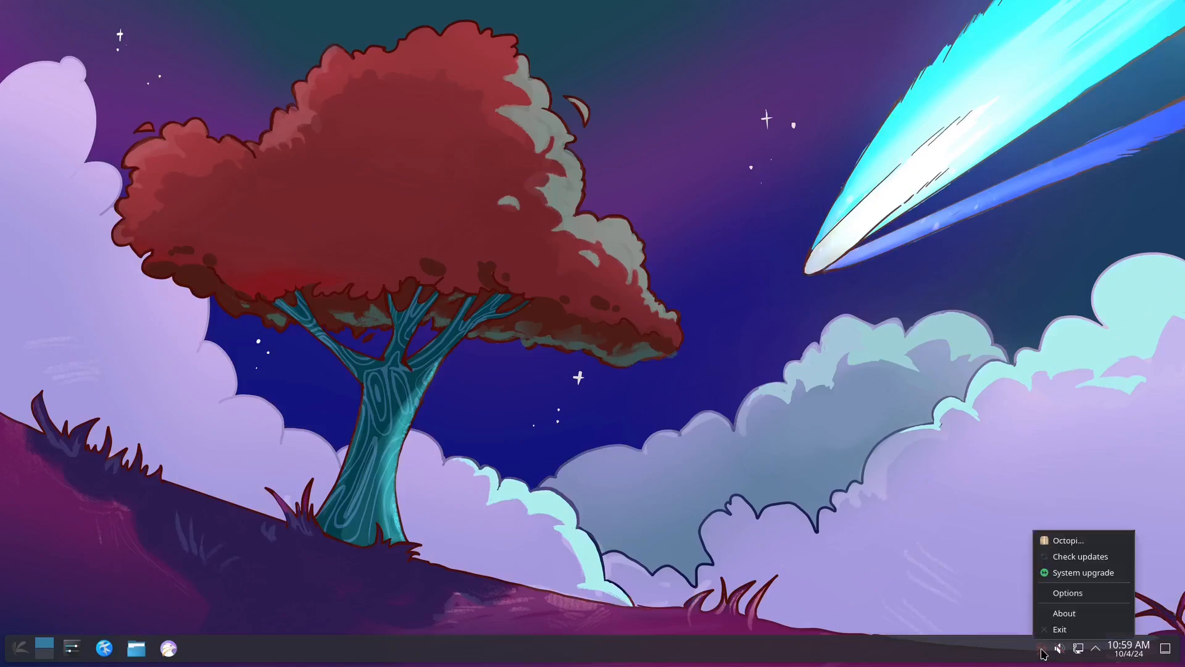
click(1074, 574)
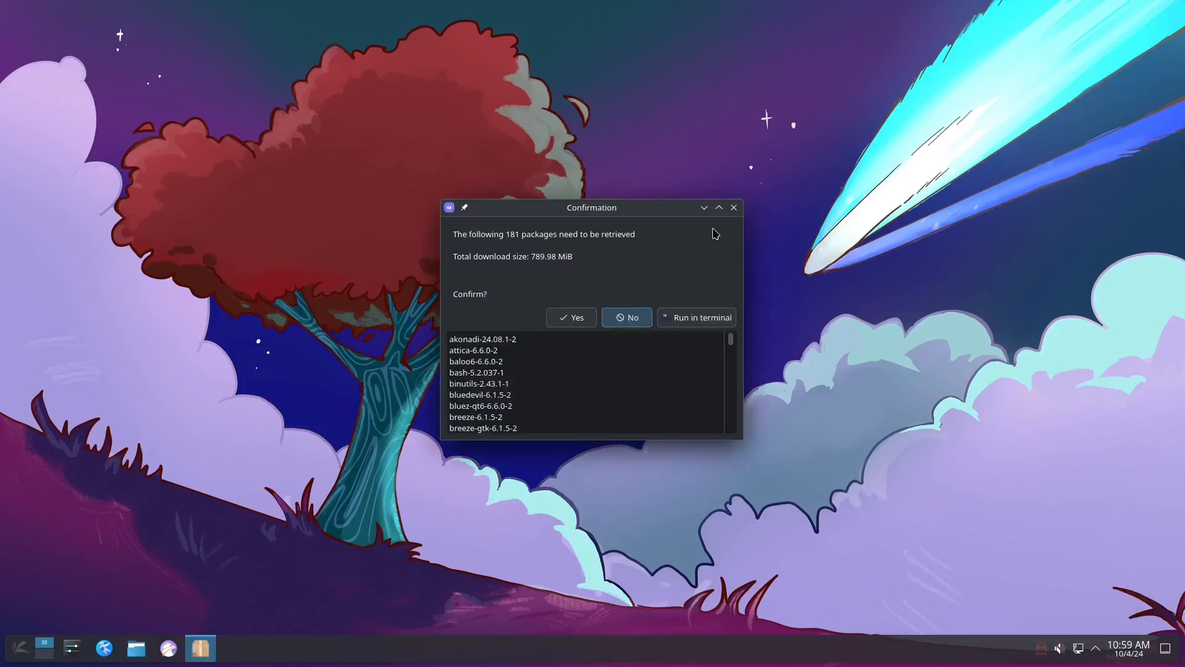
click(719, 208)
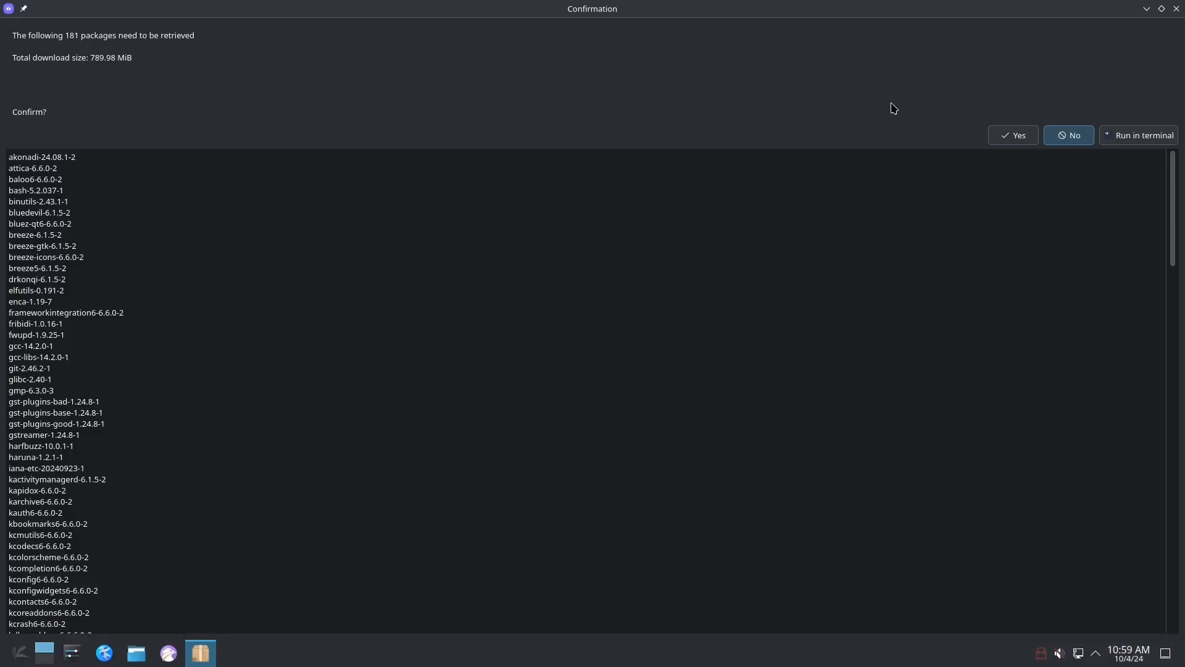
click(1134, 136)
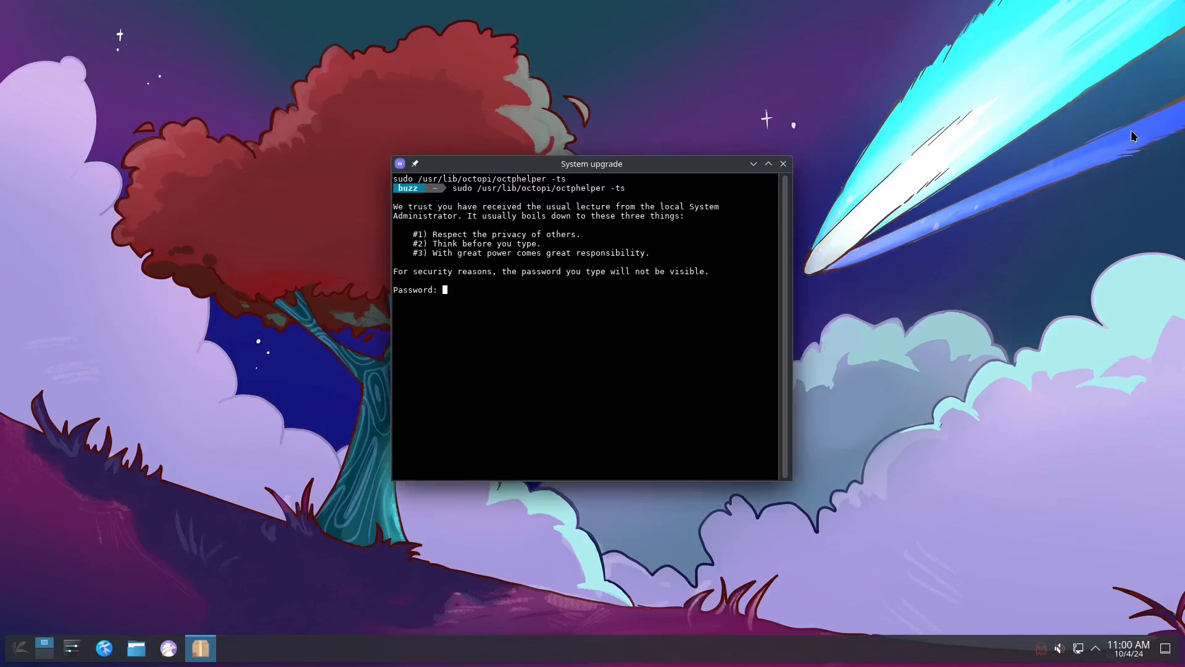
key(Return)
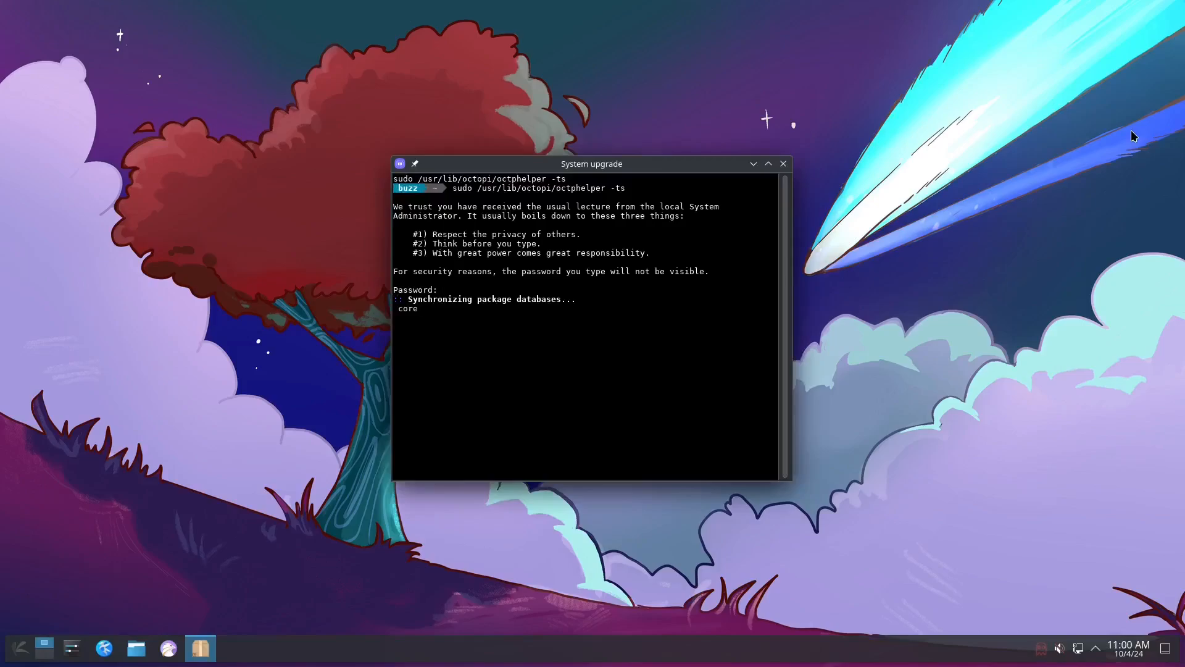
- Confirm the package upgrade in a maximized terminal window and close the window once the upgrade completes
click(768, 163)
text(y)
key(Return)
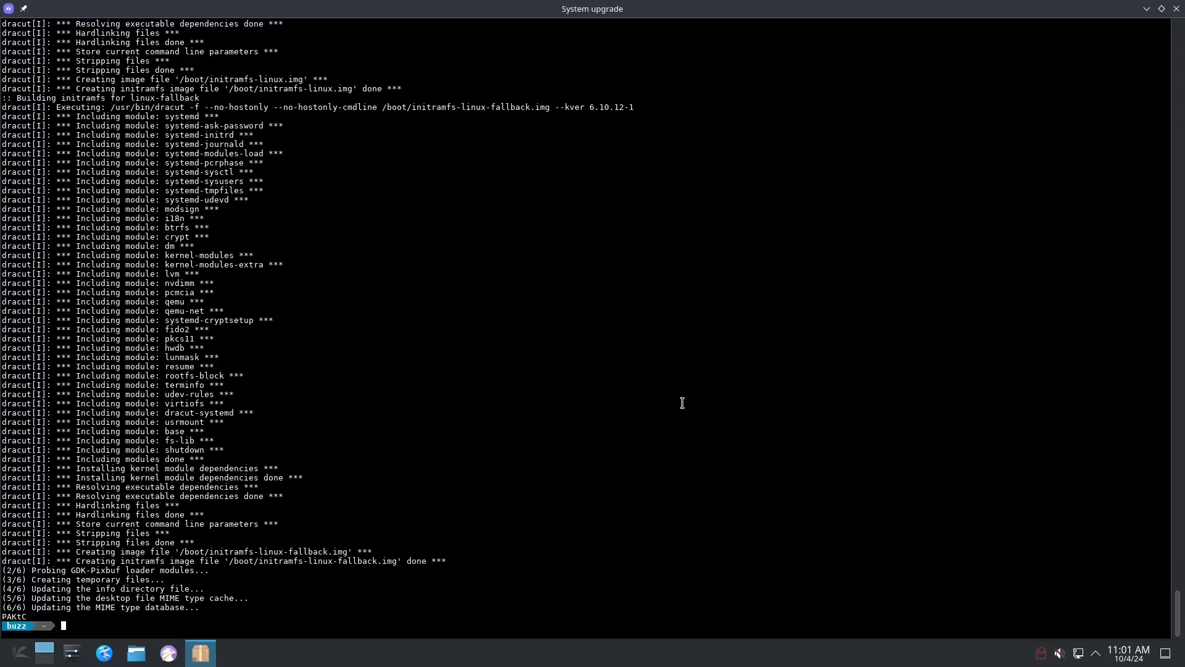
click(1176, 9)
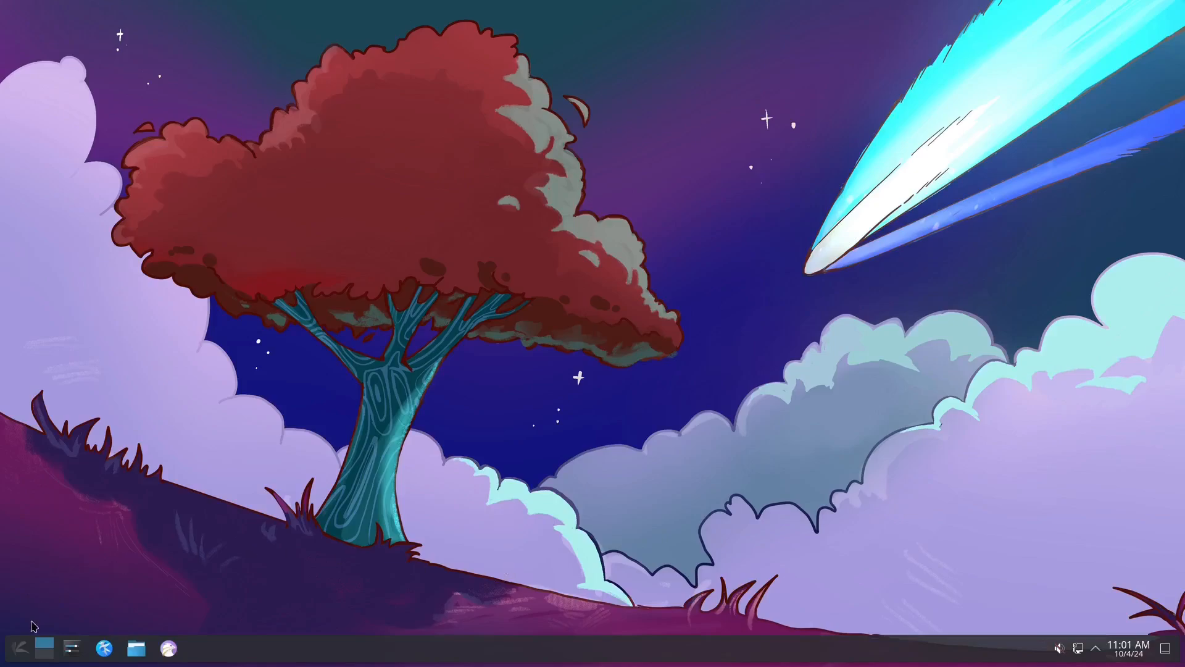
- Browse the installed application categories, including Internet and Office, and launch the Calligra office suite
click(21, 650)
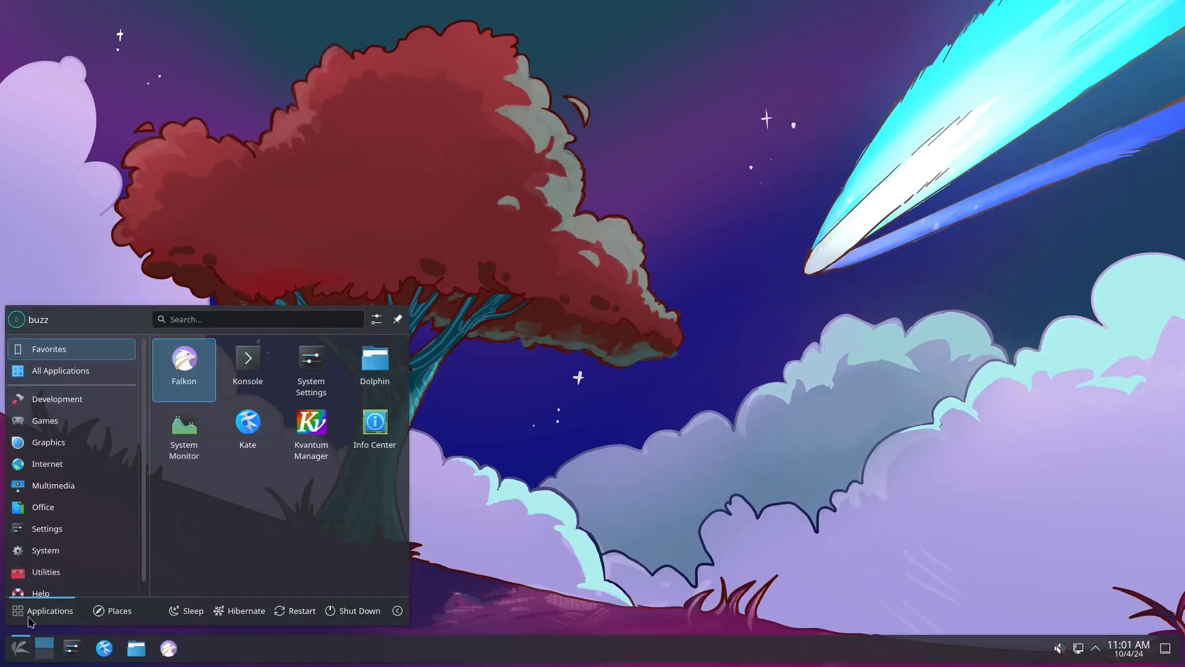
click(114, 481)
mouse_move(106, 454)
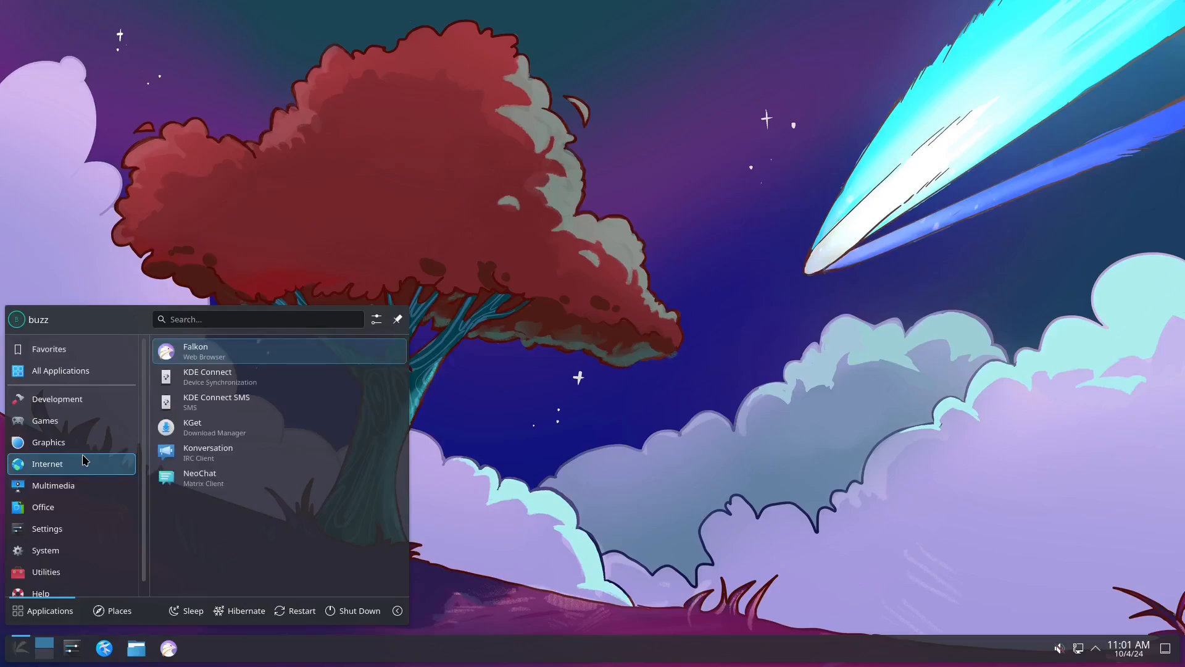
mouse_move(83, 517)
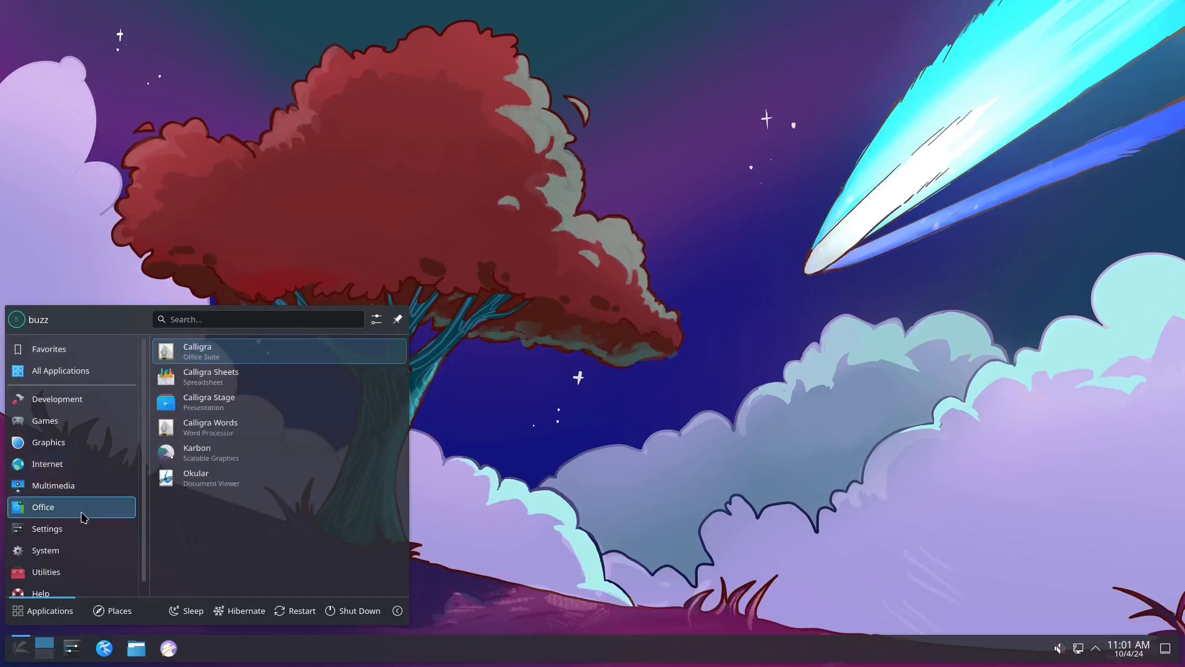
click(219, 350)
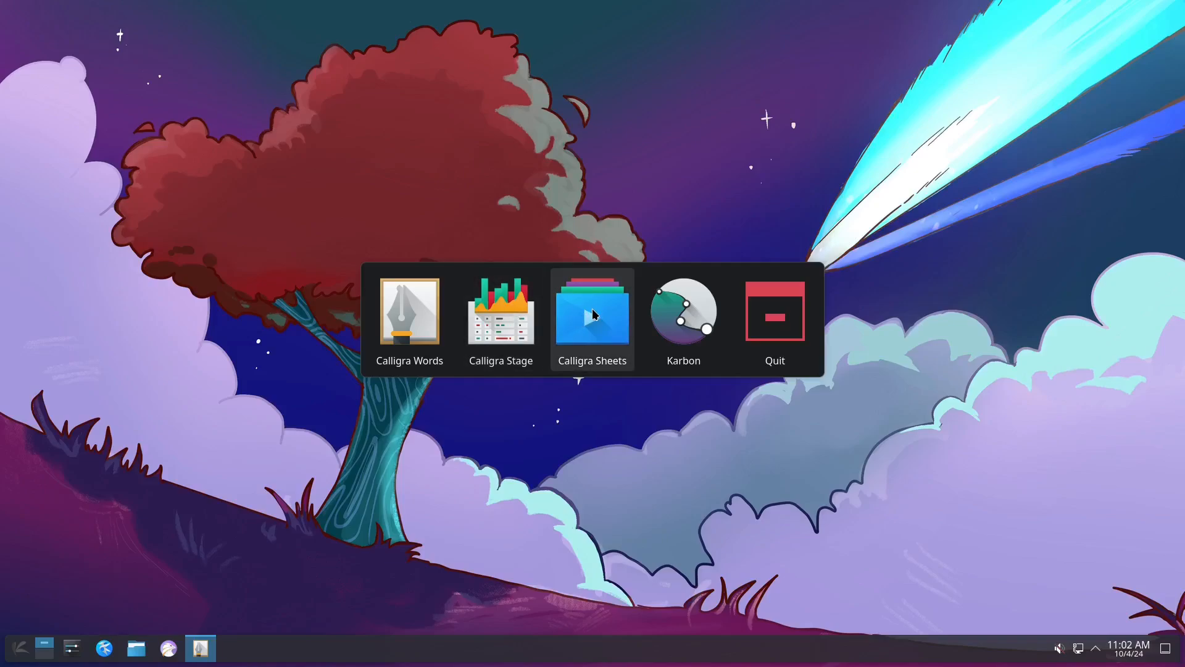
- Enter "fdsfdsfds" in a new blank Calligra Words document and close it without saving
click(410, 326)
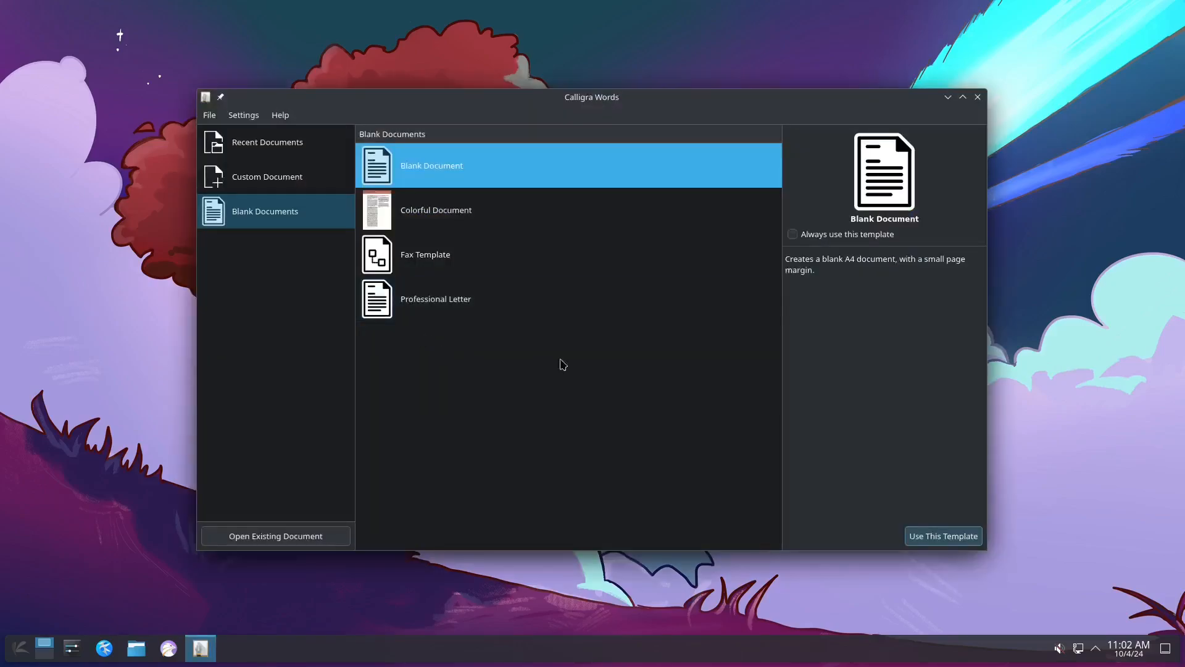
click(936, 535)
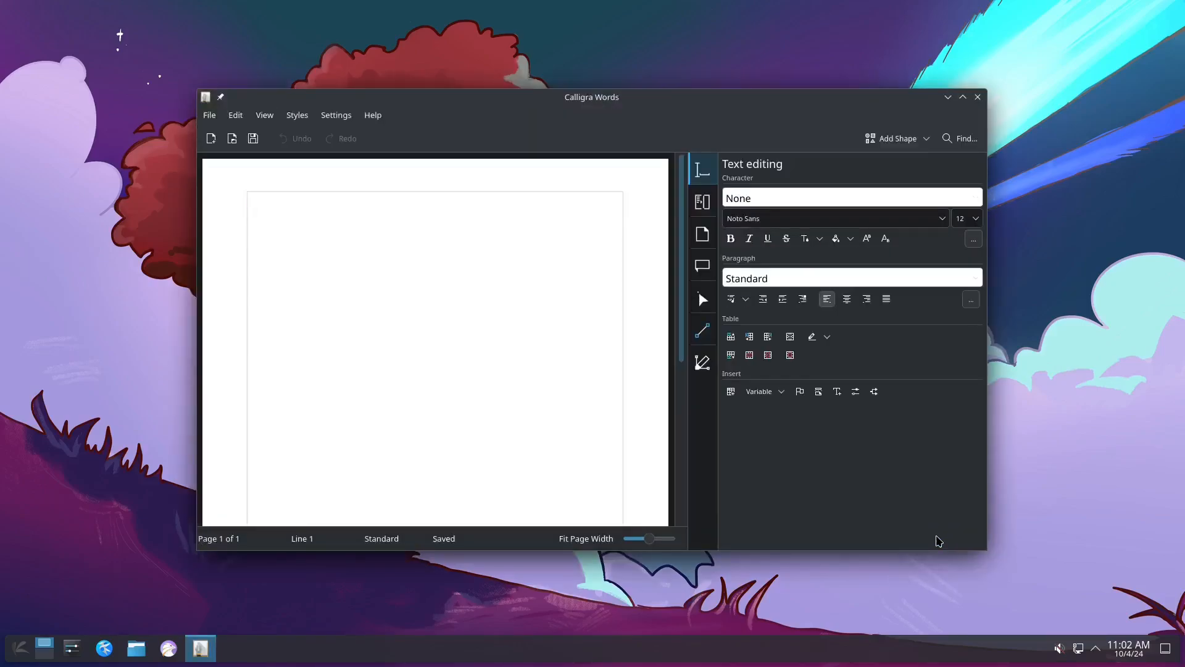
text(fdsfdsfds)
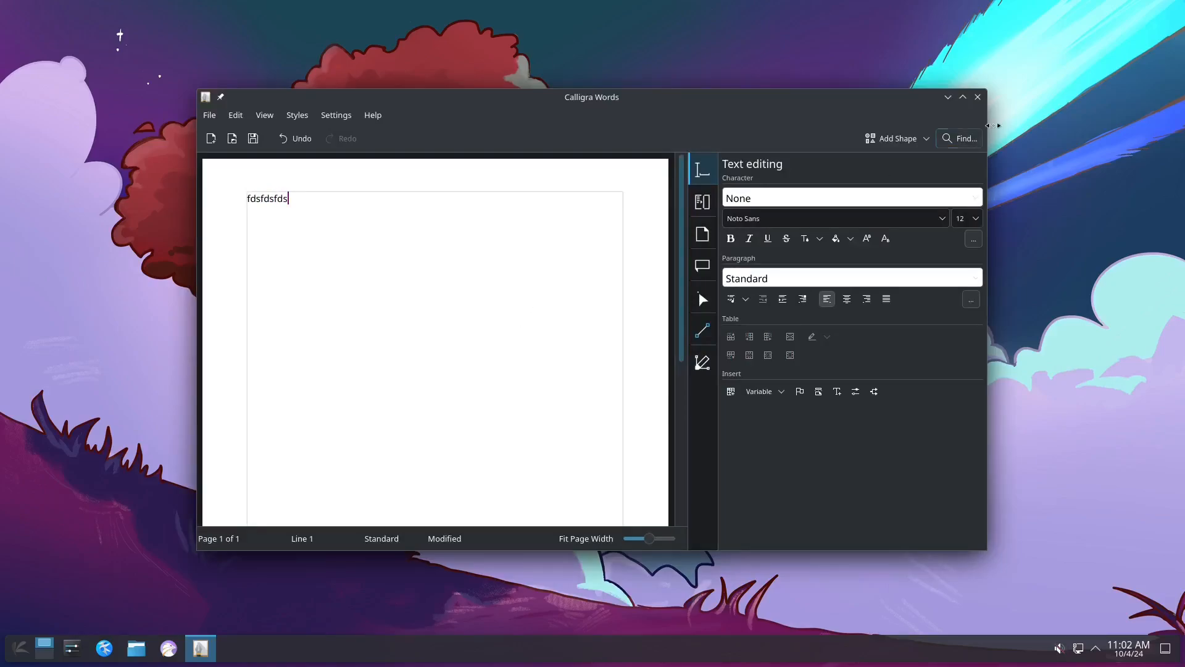
click(977, 97)
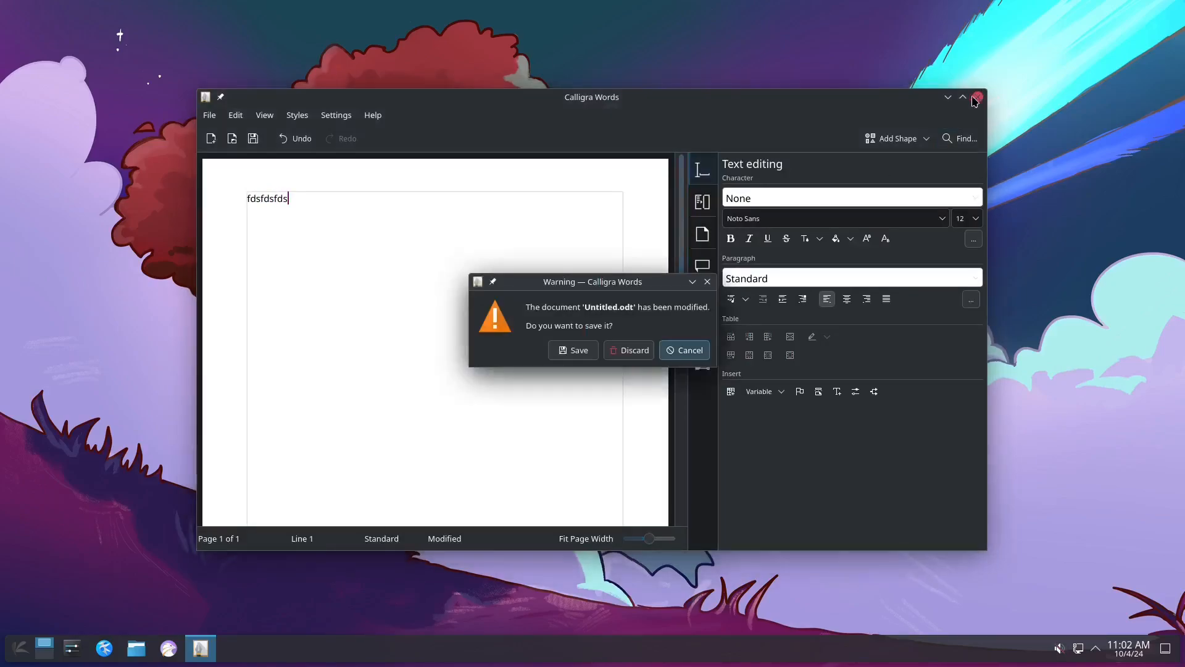
click(627, 358)
- Launch Calligra Stage from the Calligra office suite launcher, look at the blank presentation and close it
click(15, 645)
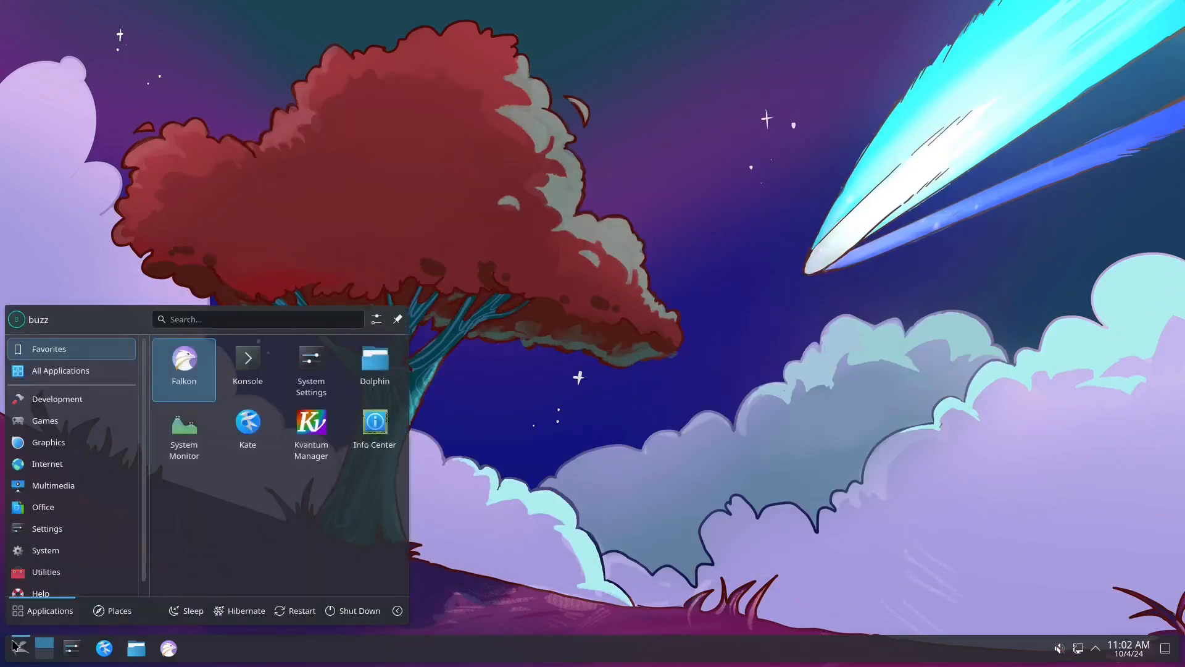
click(79, 451)
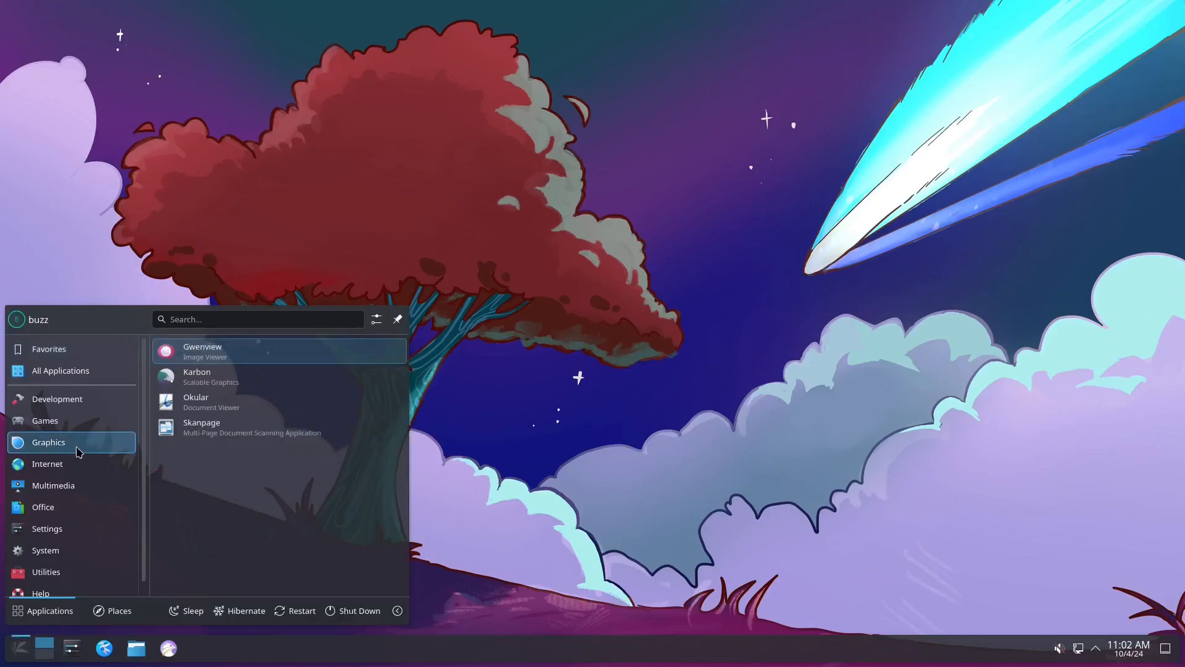
click(74, 505)
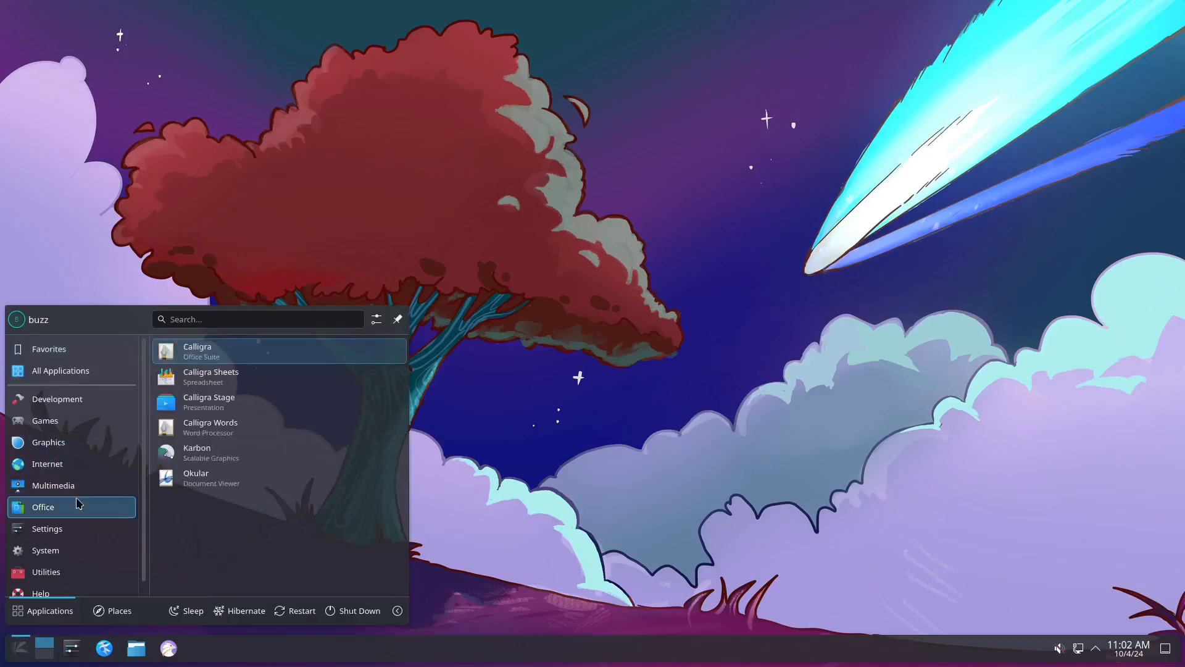
click(208, 352)
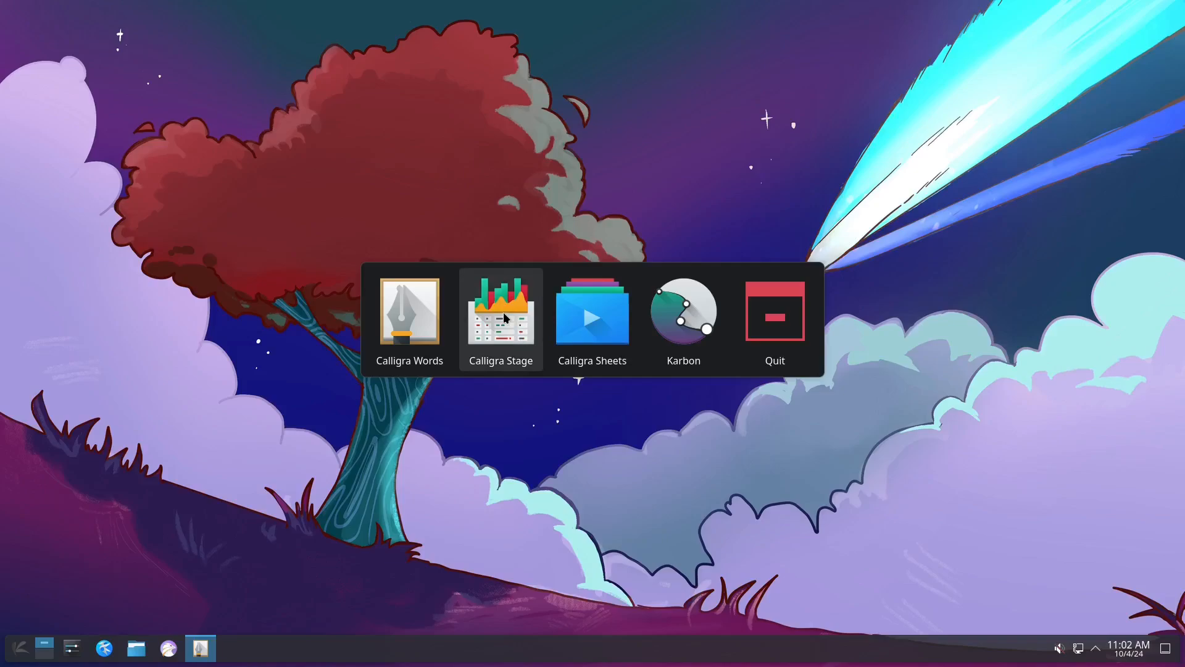
click(504, 316)
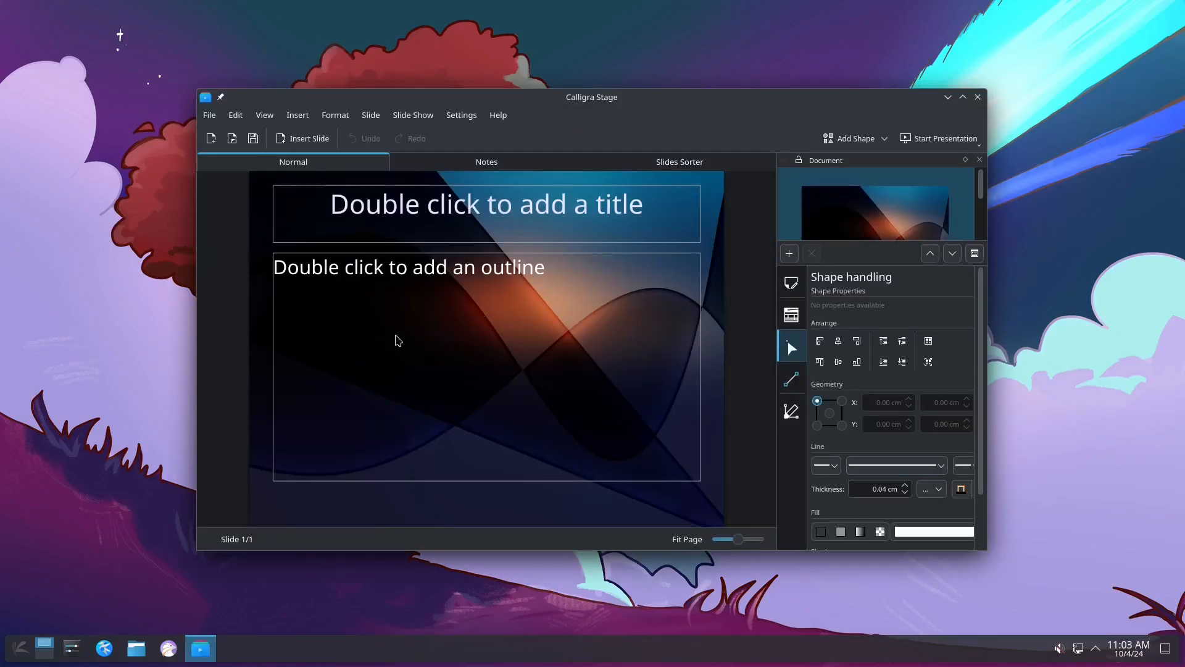
click(977, 97)
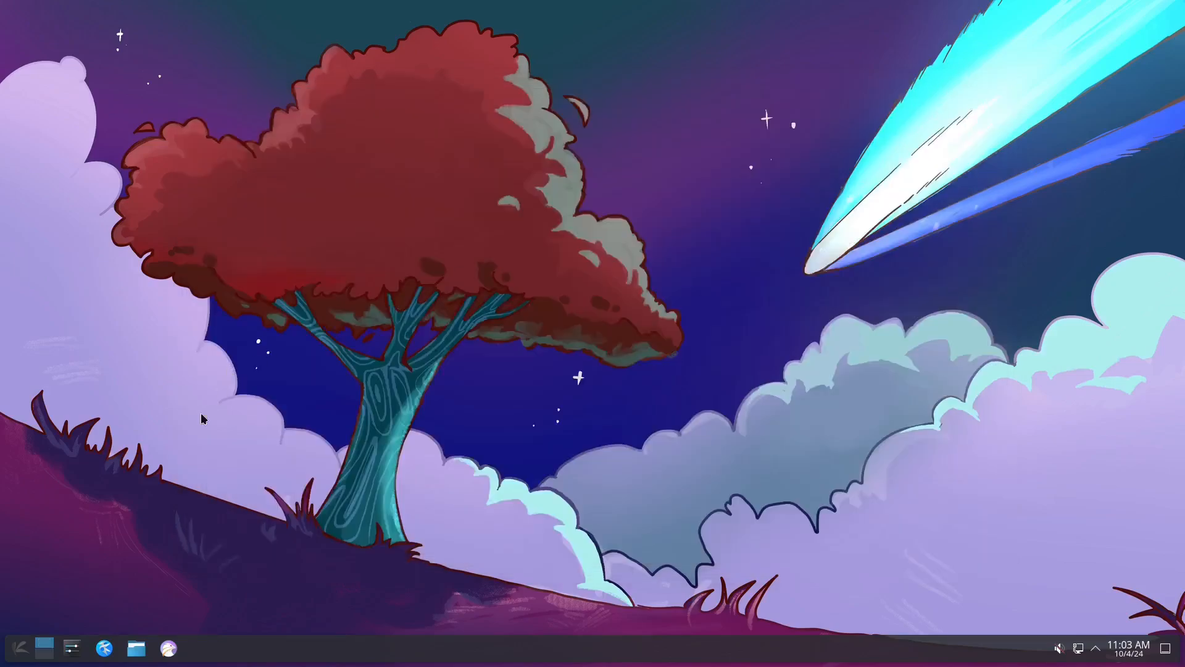
- Launch Calligra Sheets from the Calligra suite launcher and create a document from the Blank Worksheet template
click(21, 647)
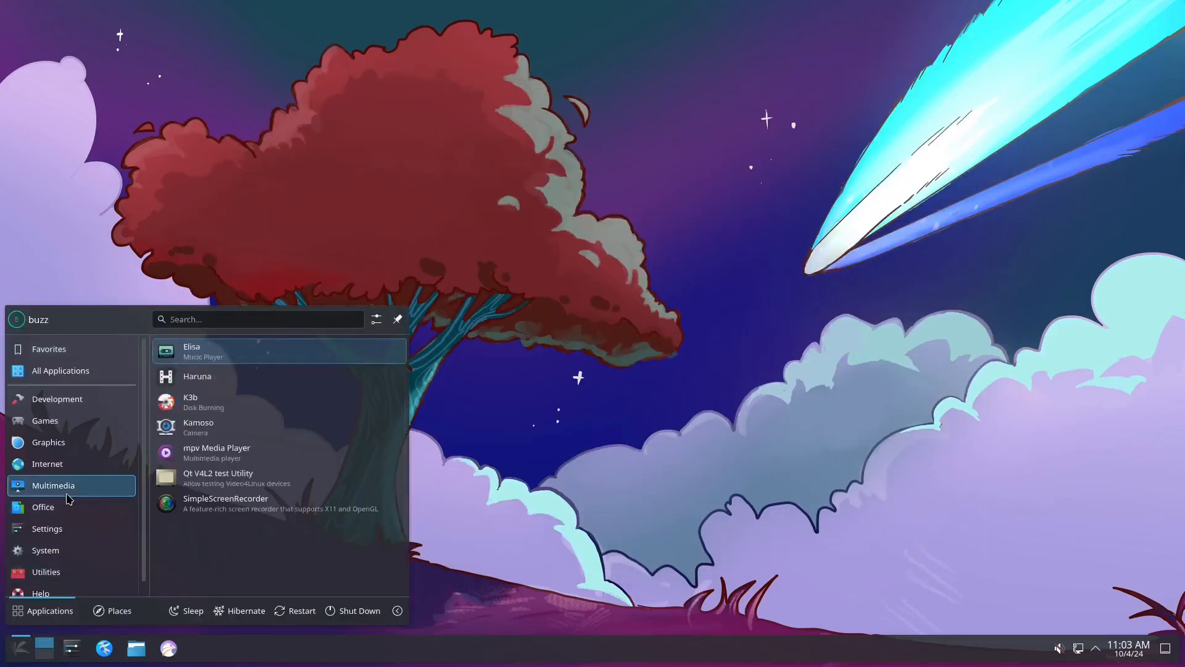
mouse_move(65, 472)
mouse_move(56, 504)
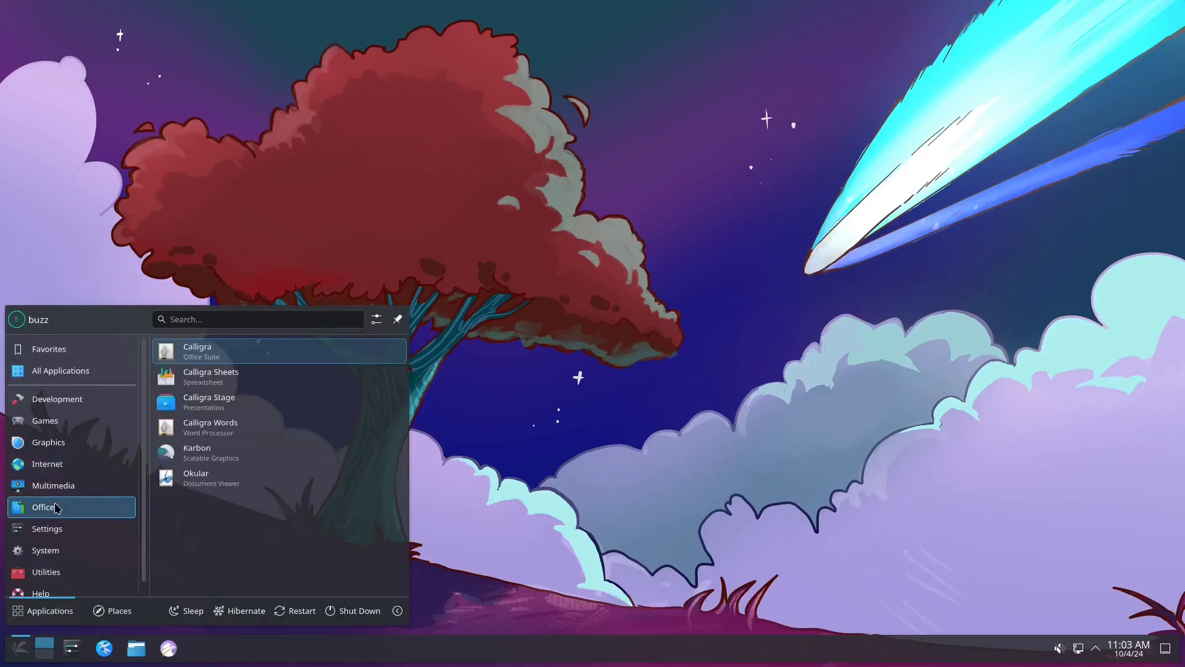
click(193, 352)
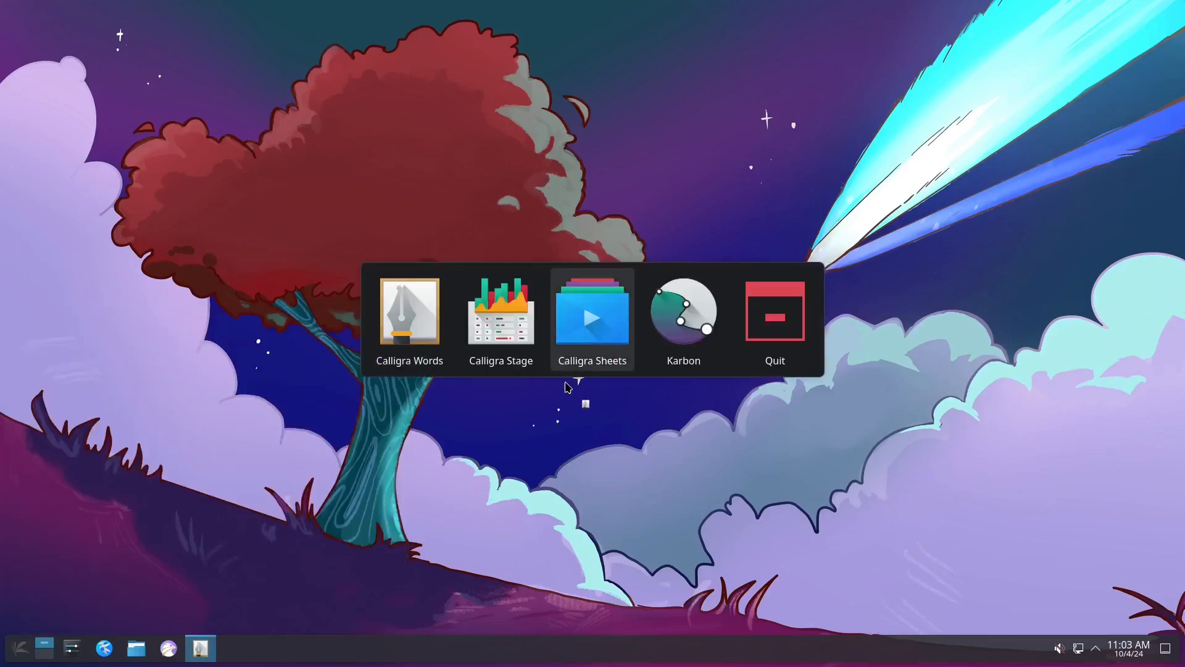
click(611, 319)
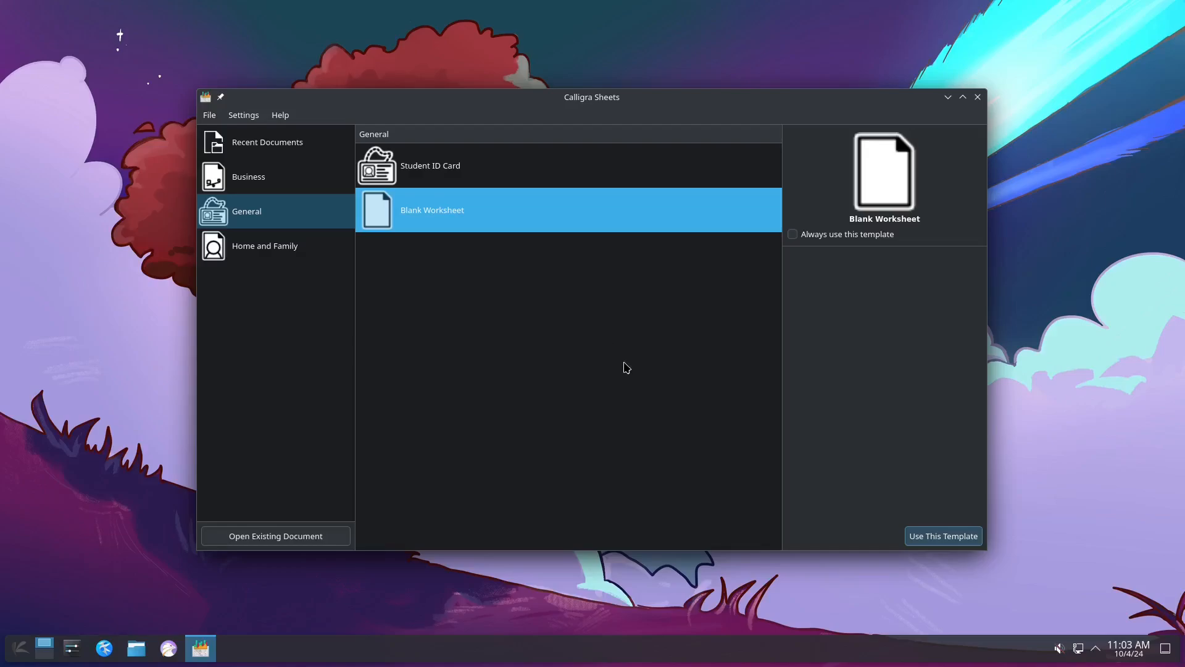
click(934, 536)
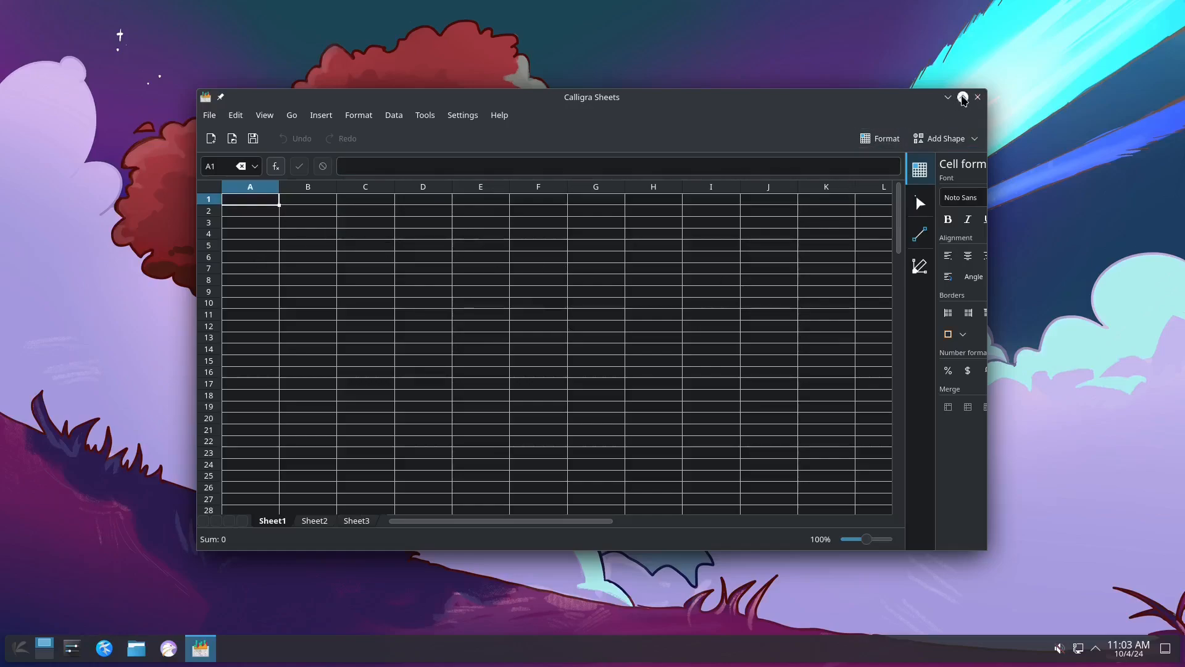
- Widen the cell formatting options in the maximized spreadsheet window, and close Calligra Sheets
click(964, 97)
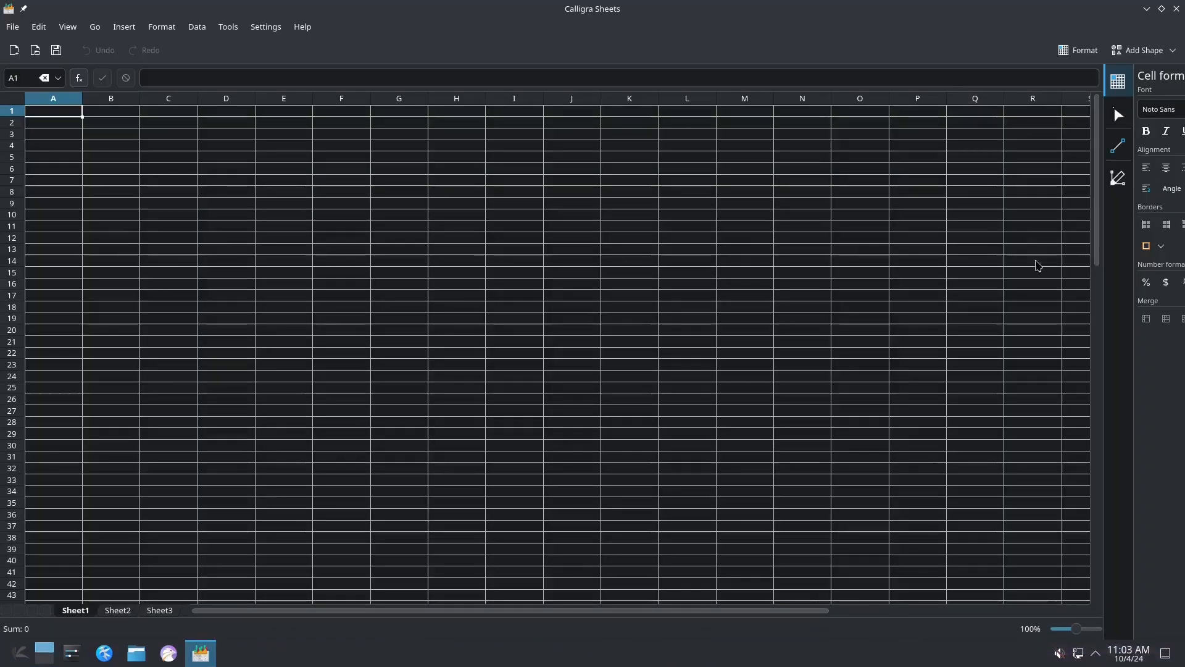
drag(1104, 288, 852, 315)
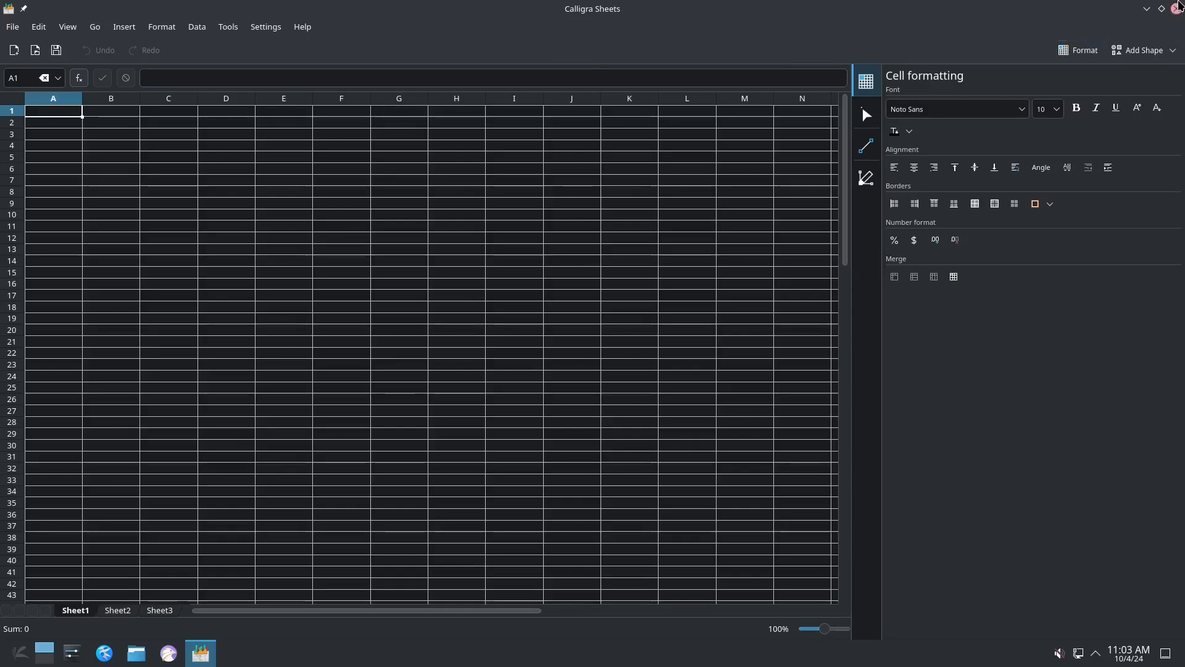
click(1176, 9)
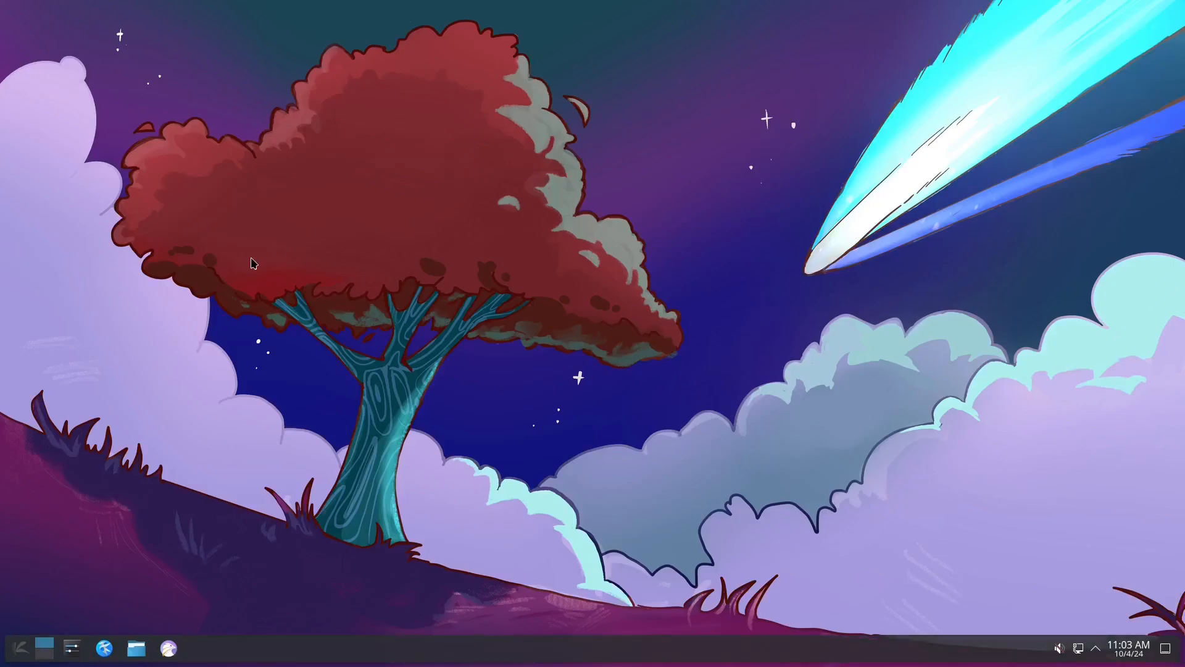
- Launch Karbon from the Calligra suite launcher, create a drawing from the Empty Document template and close it
click(18, 649)
mouse_move(79, 507)
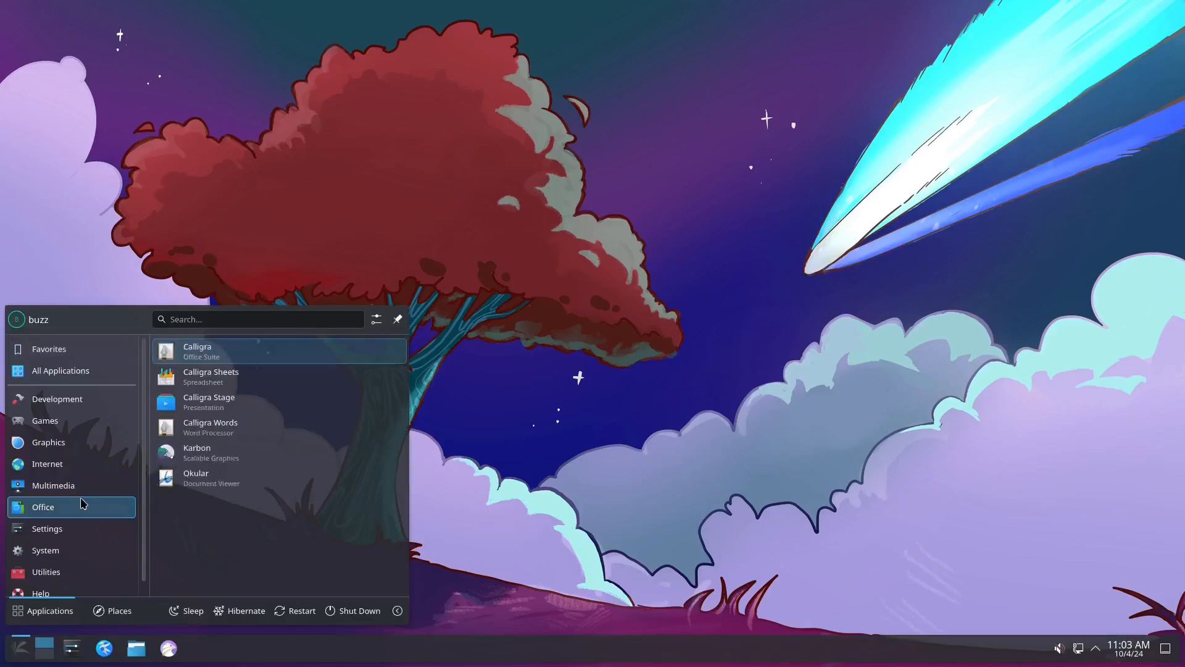
click(216, 357)
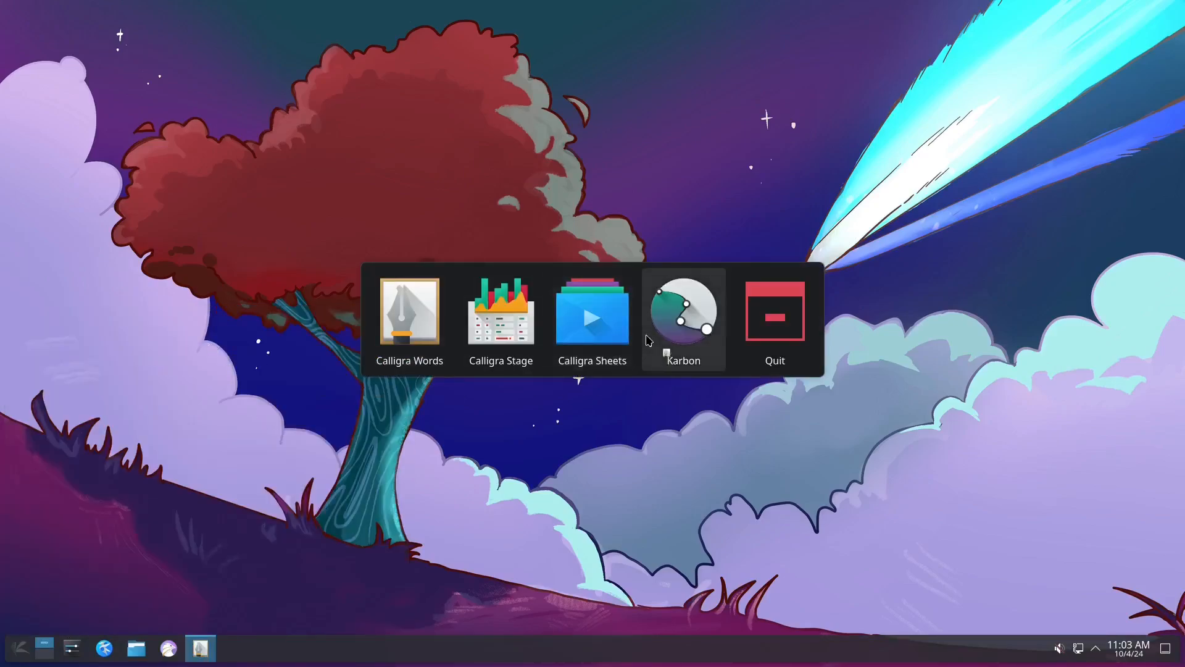
click(685, 307)
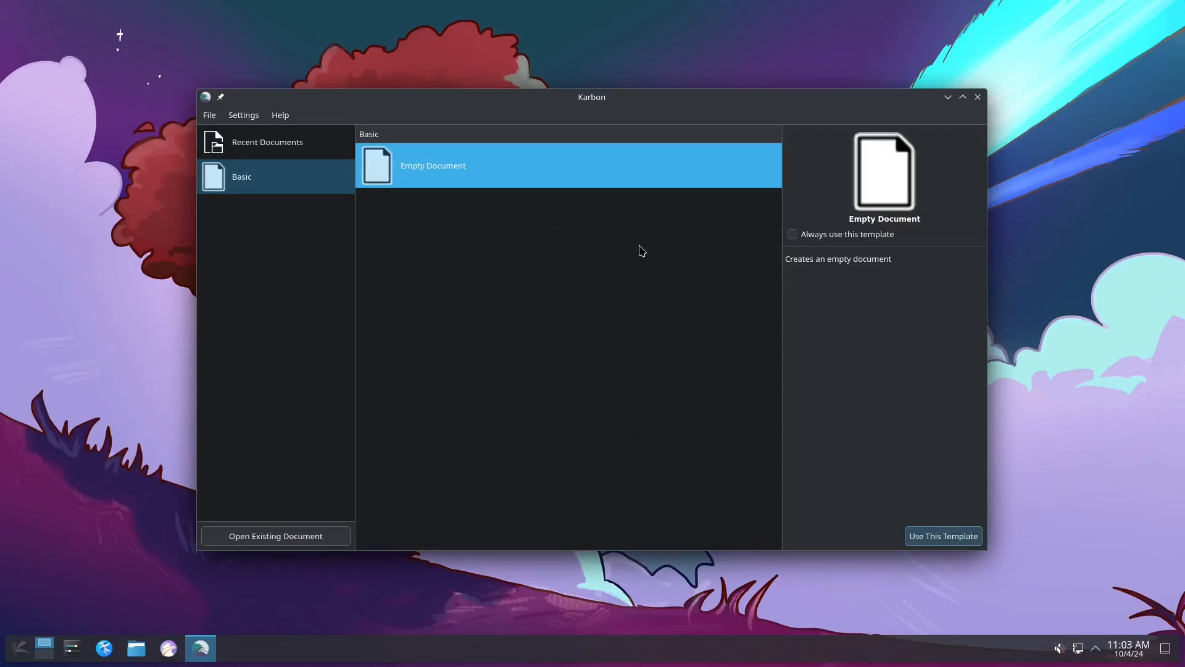
click(281, 118)
click(280, 117)
click(943, 537)
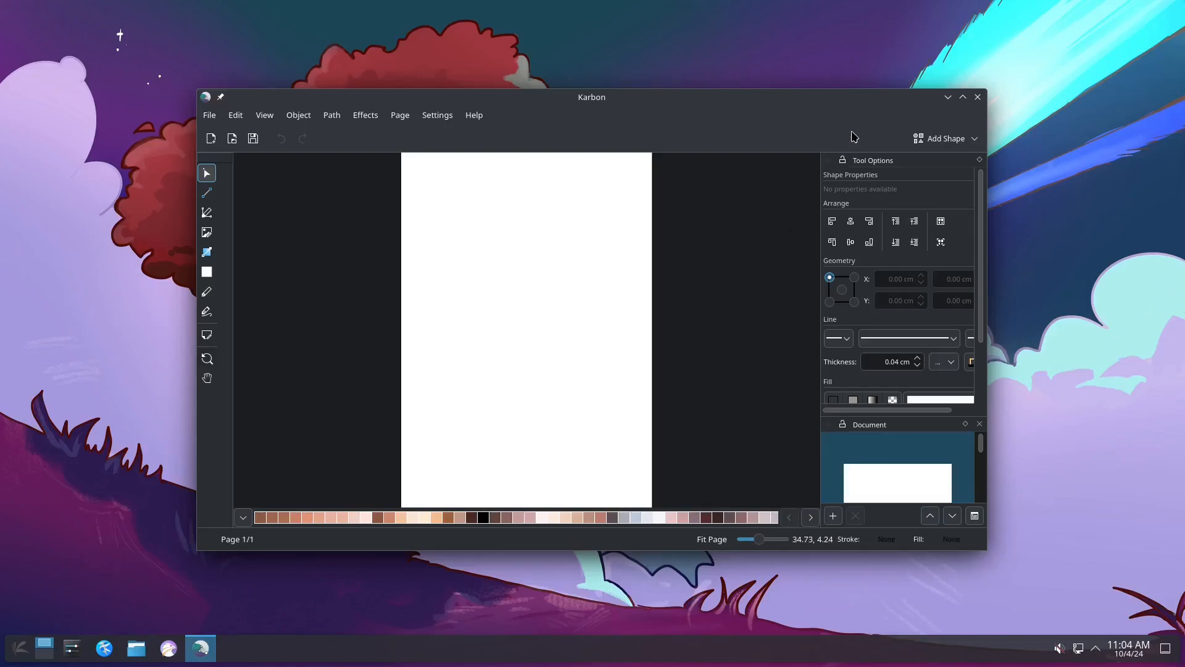
click(978, 97)
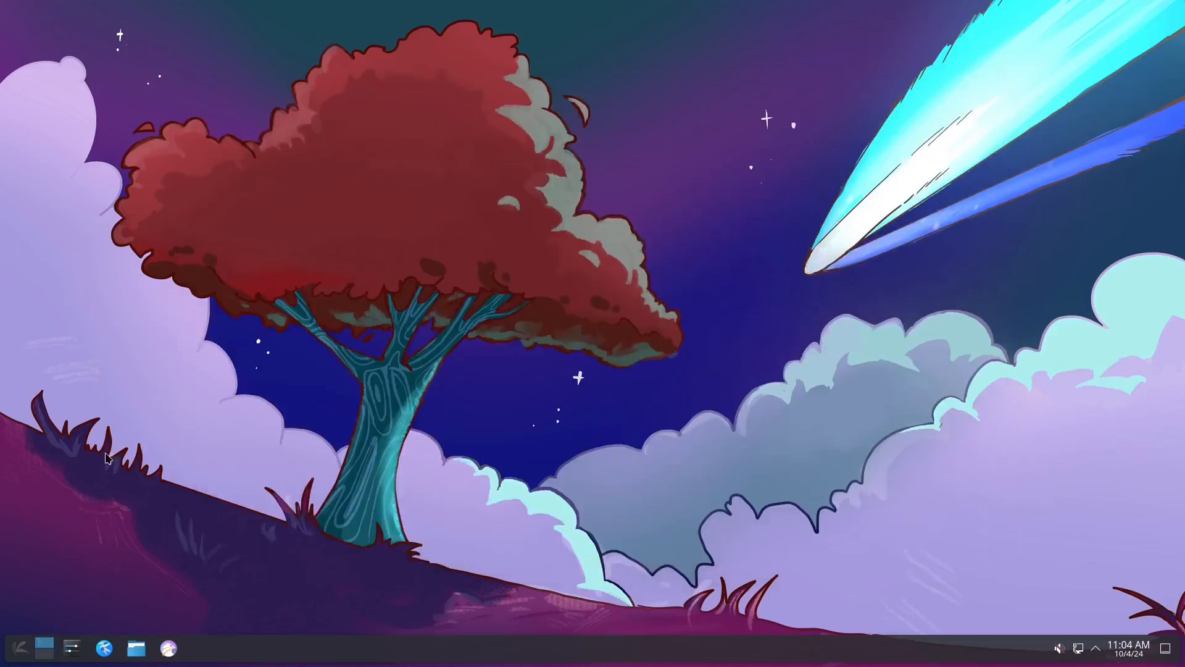
- Browse the Internet, Graphics and Office application categories, reopen the Calligra suite launcher and quit it
click(20, 653)
click(47, 465)
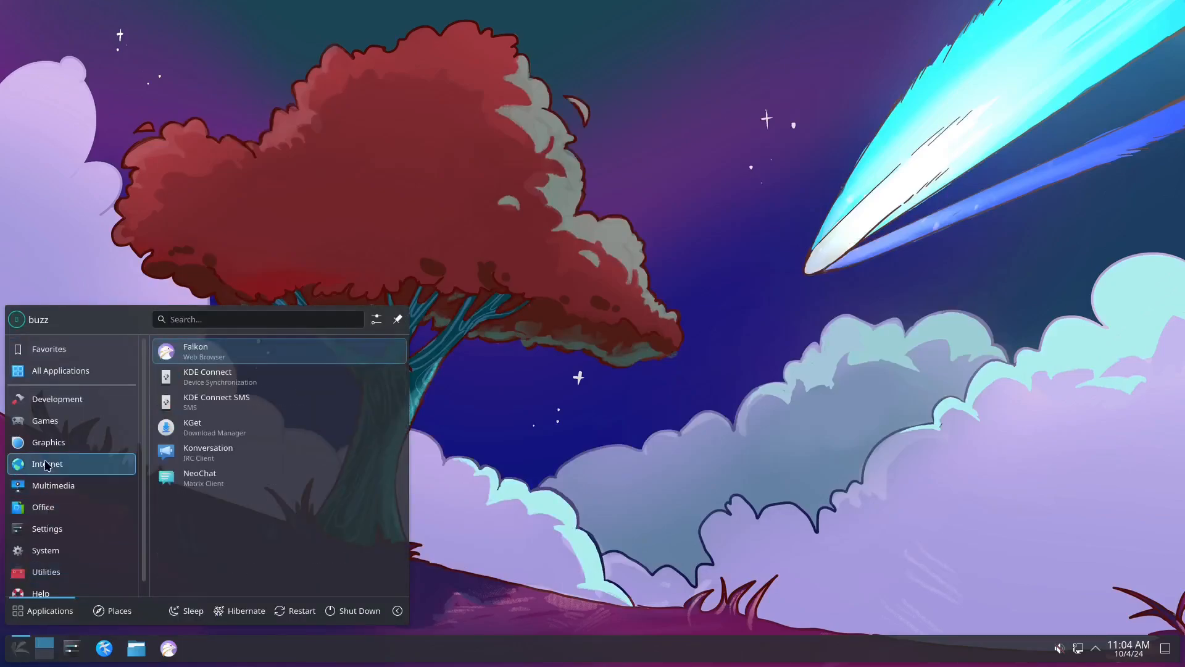
click(51, 453)
click(49, 507)
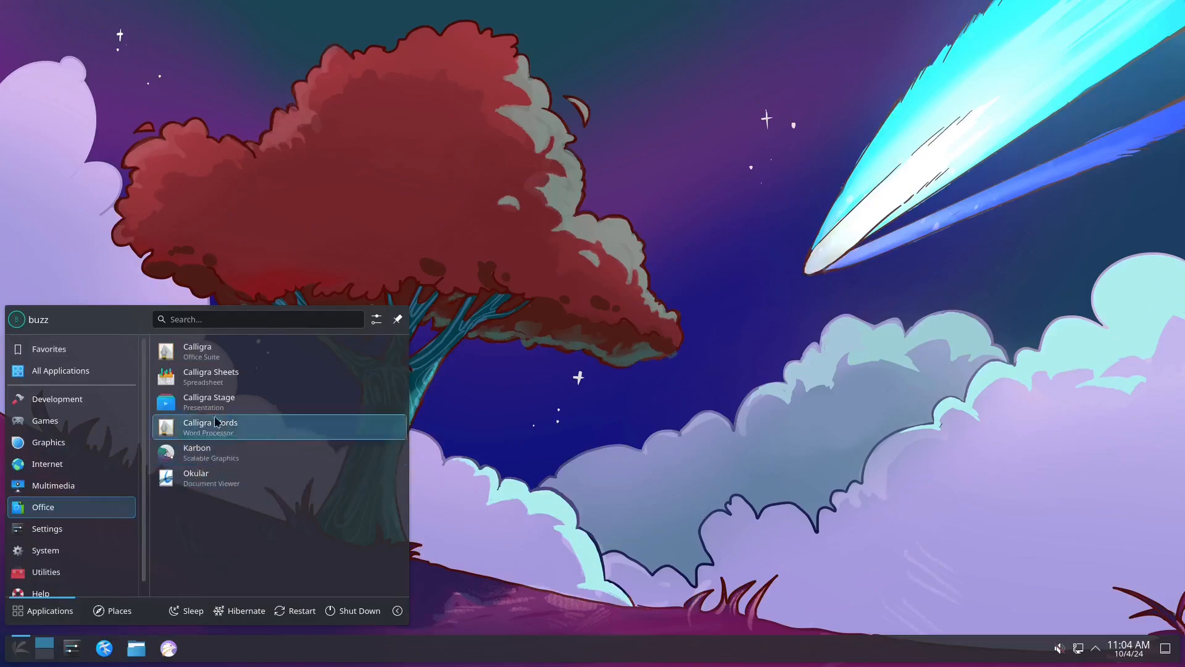
click(232, 353)
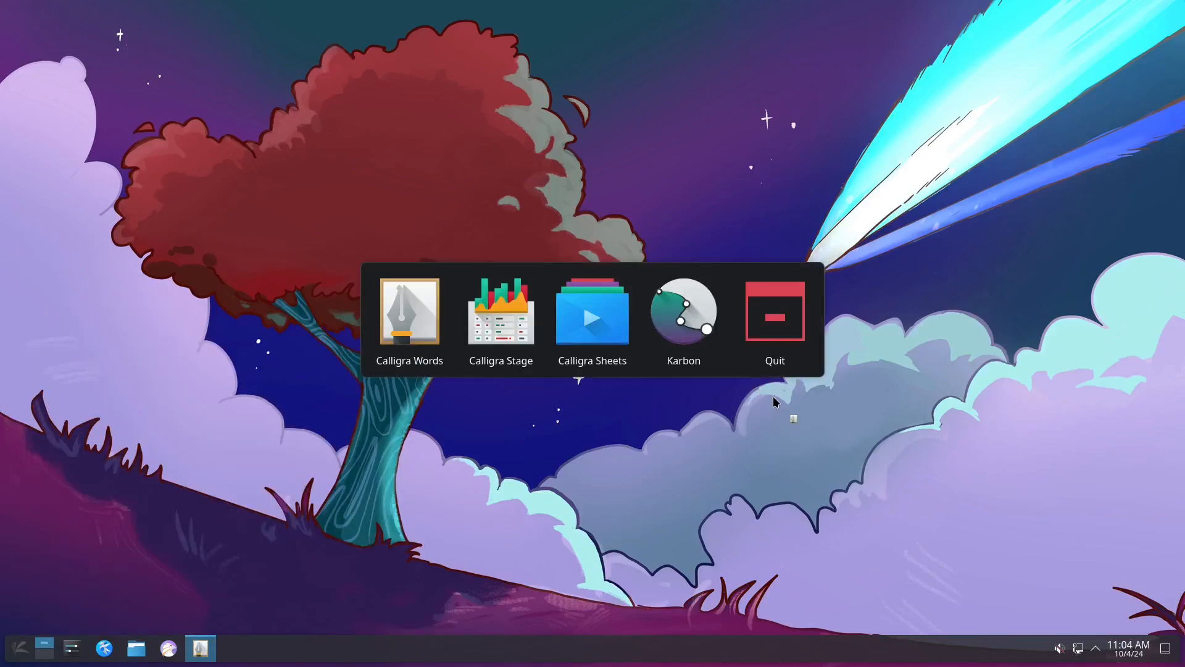
click(780, 315)
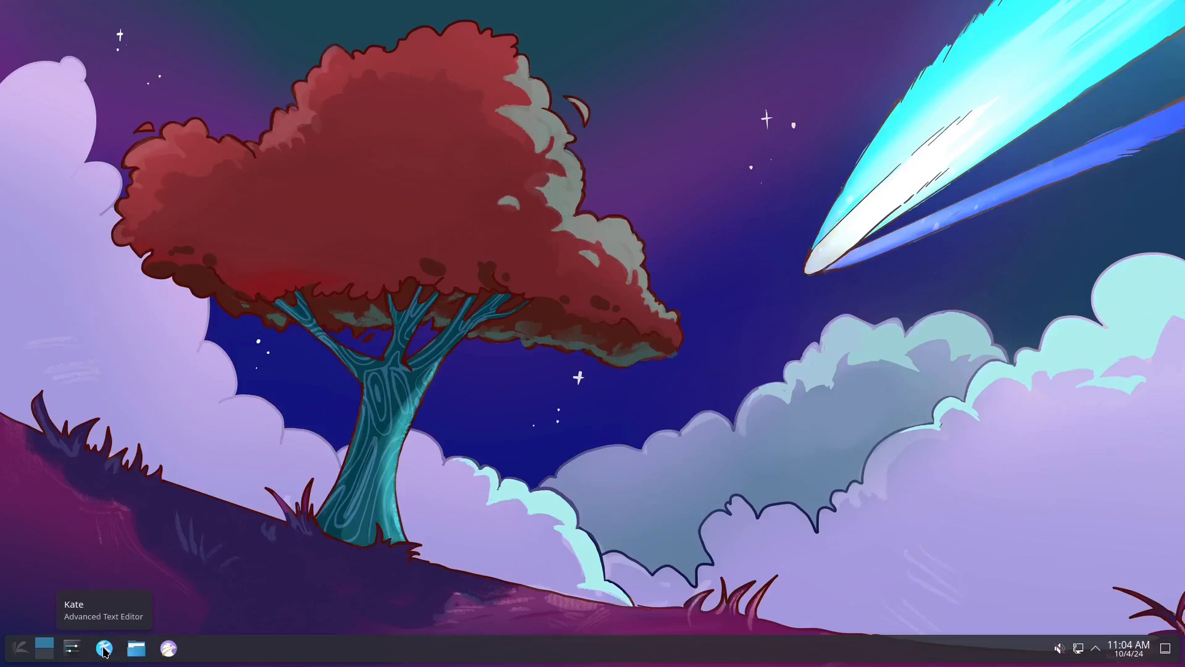
- Launch the Falkon browser and set up its KDE wallet as a classic, blowfish encrypted file with a blank password
click(173, 650)
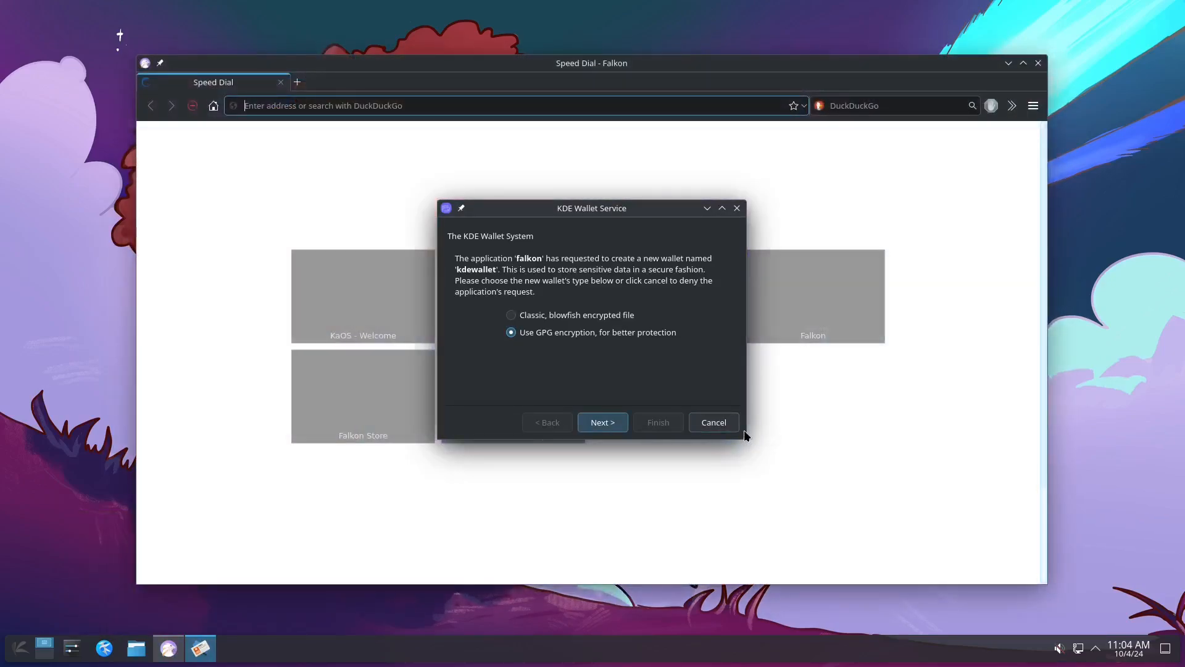
click(511, 315)
click(658, 423)
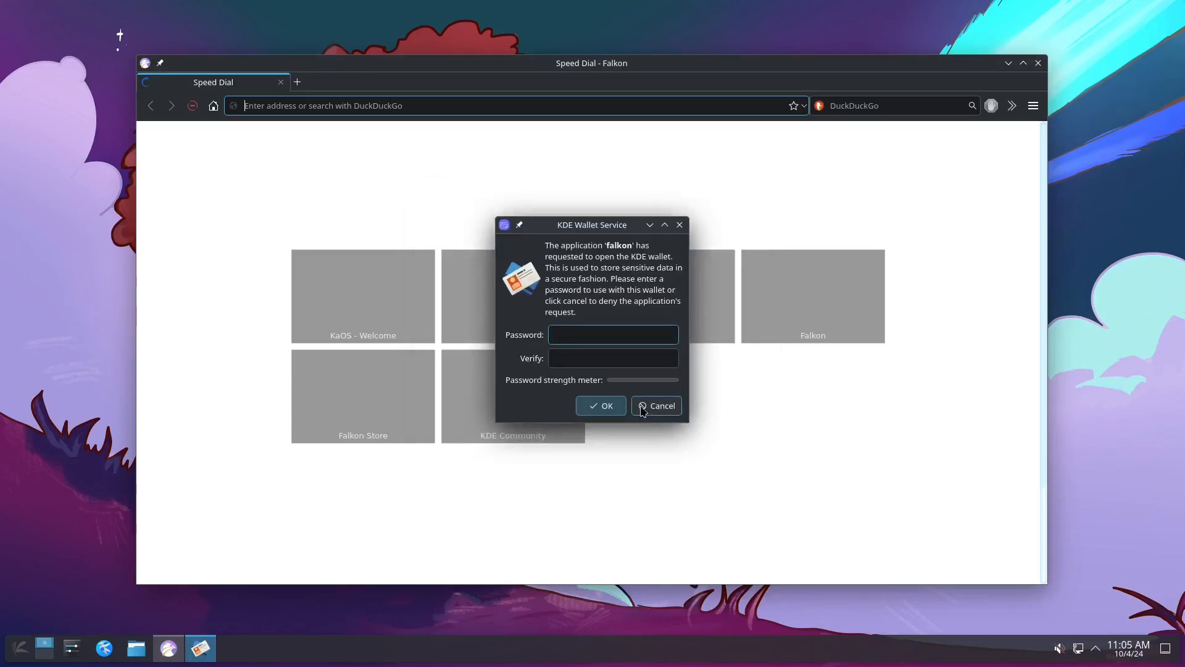
click(607, 410)
key(Return)
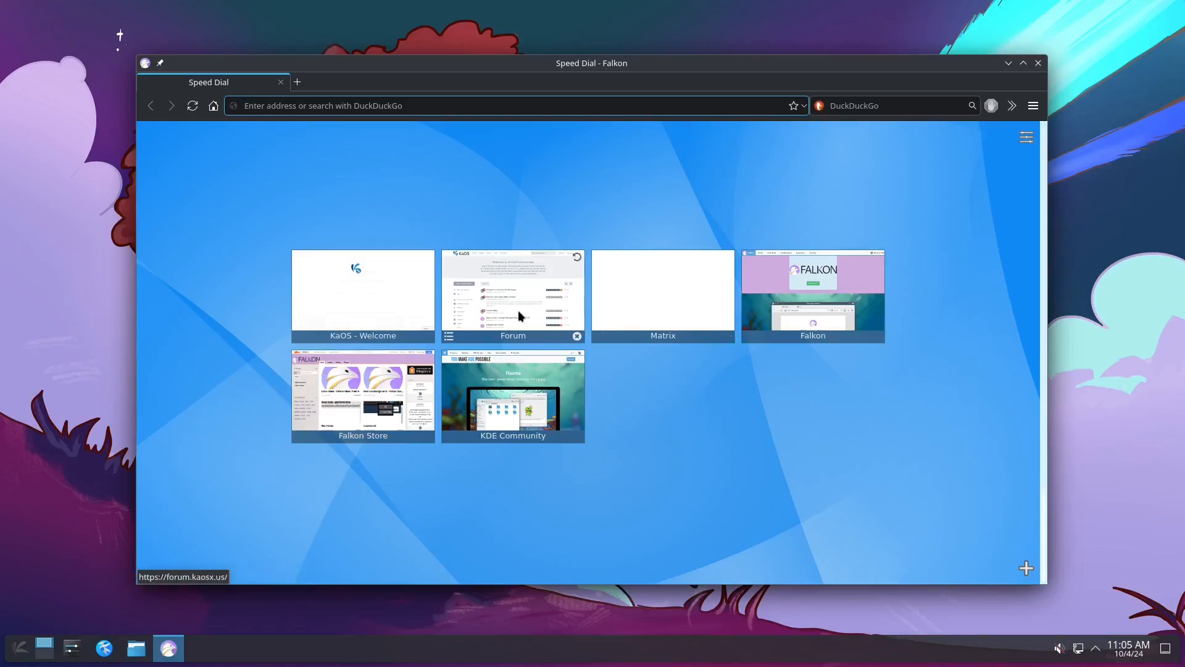
- Maximize Falkon, open the KaOS forum from the Speed Dial page and skim its discussion list
click(1023, 63)
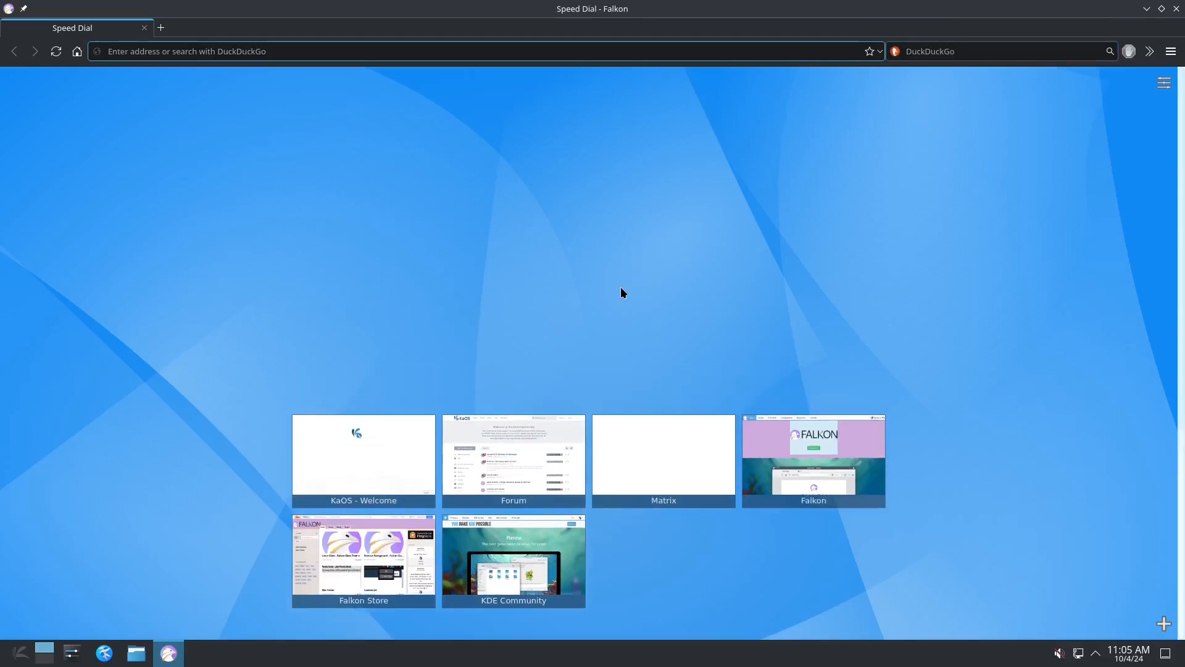
click(517, 457)
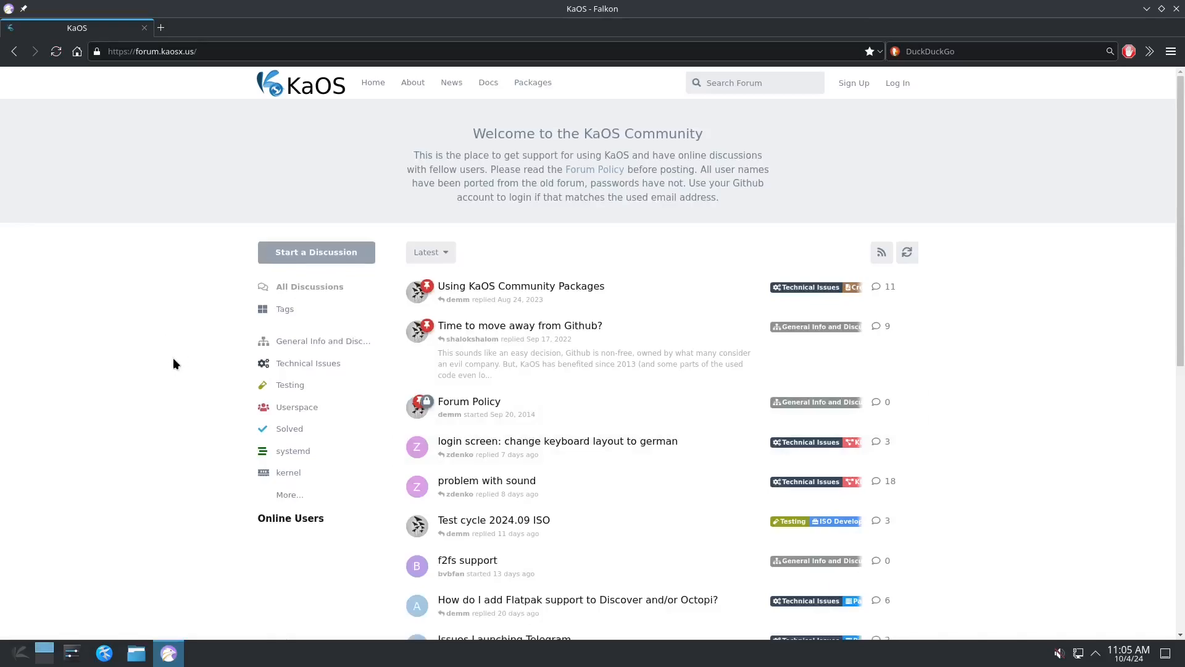
scroll(174, 364, down, 5)
scroll(174, 363, up, 5)
- Look through Falkon's main menu and its Toolbars and Sidebar options, and open About Falkon
click(1171, 51)
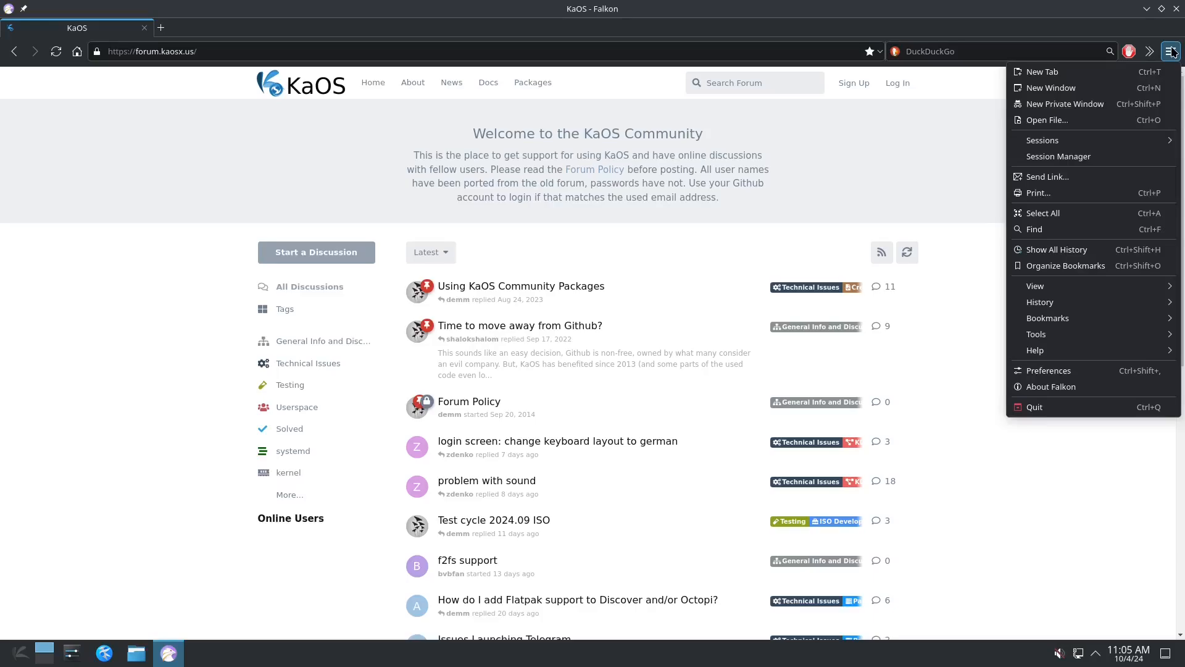
click(857, 163)
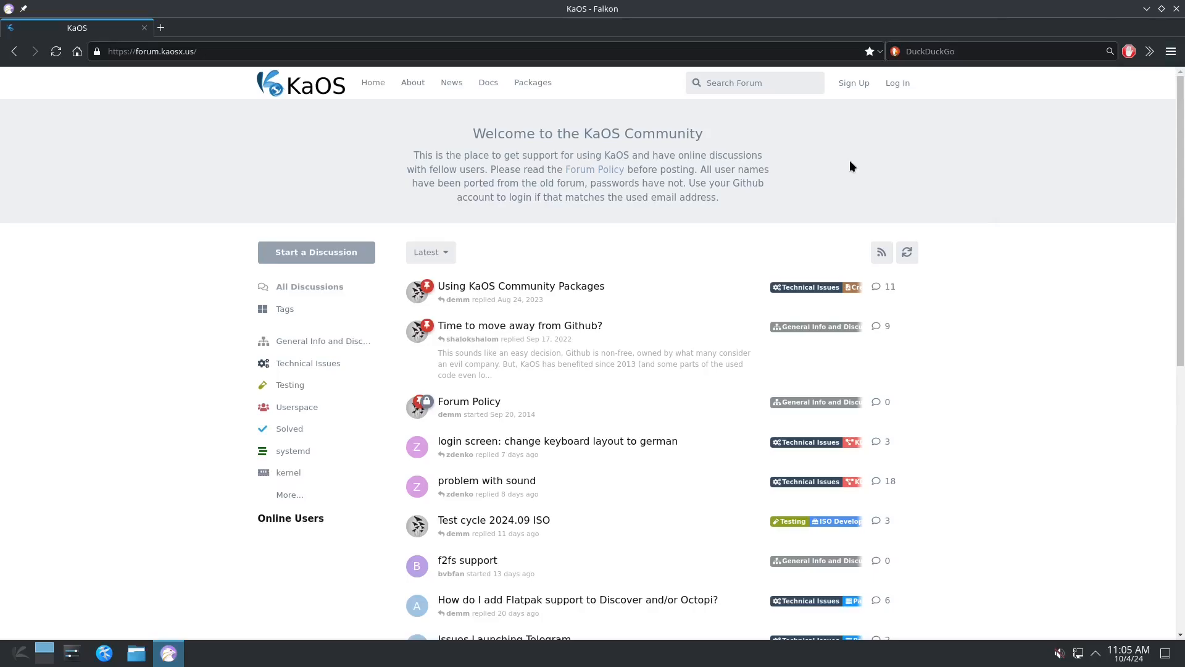
click(1151, 52)
mouse_move(1144, 76)
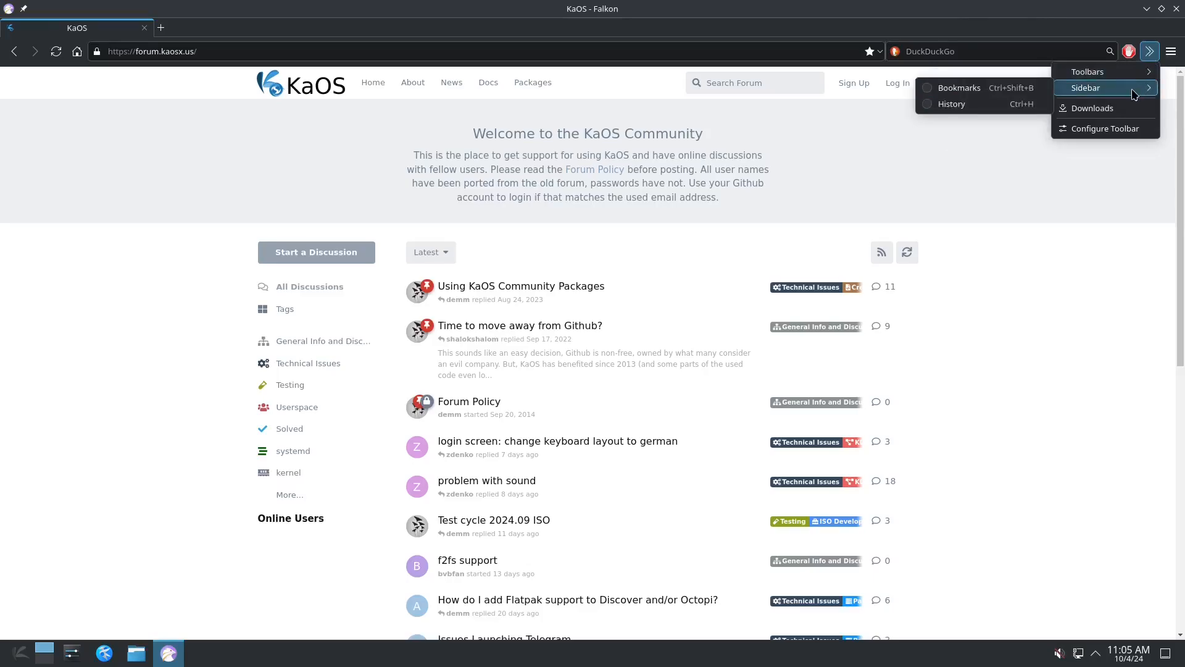
click(1177, 56)
click(1176, 56)
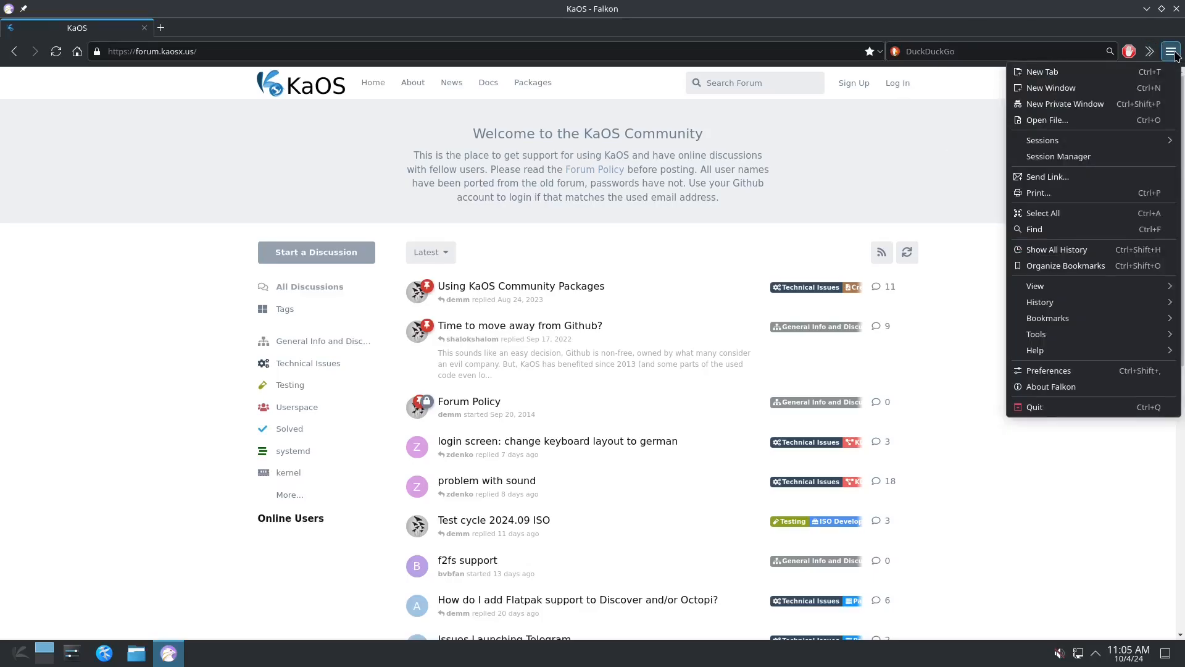
click(1057, 387)
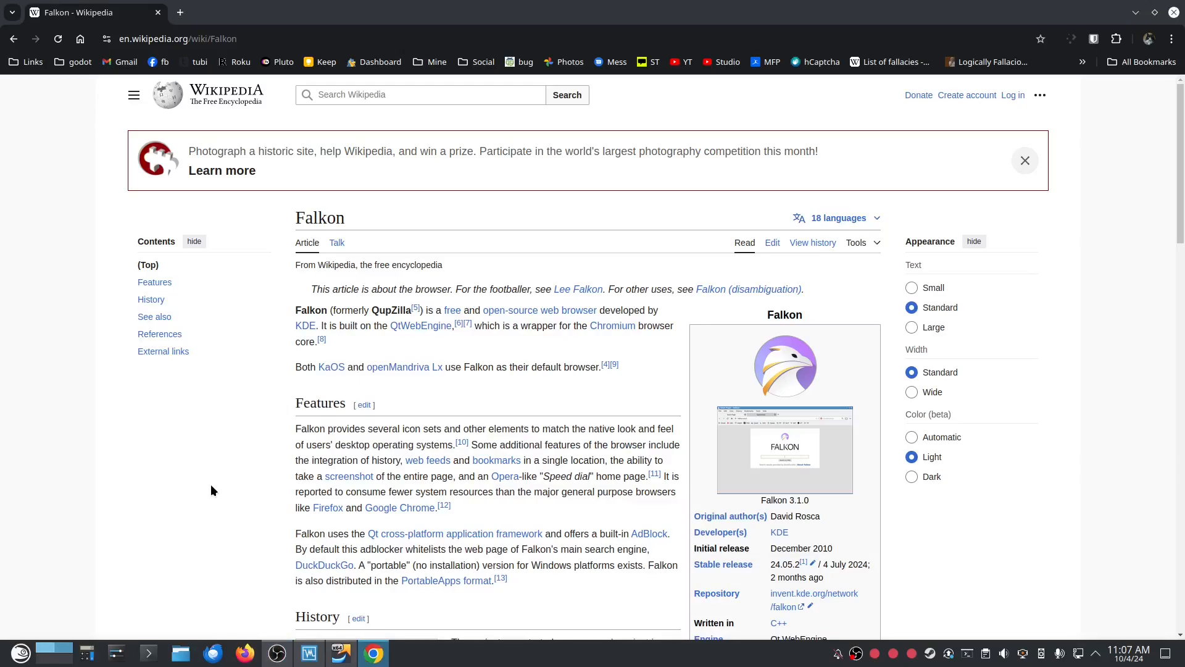
- Switch to Chrome and read the Features and History sections of the Falkon article on Wikipedia
scroll(193, 482, down, 5)
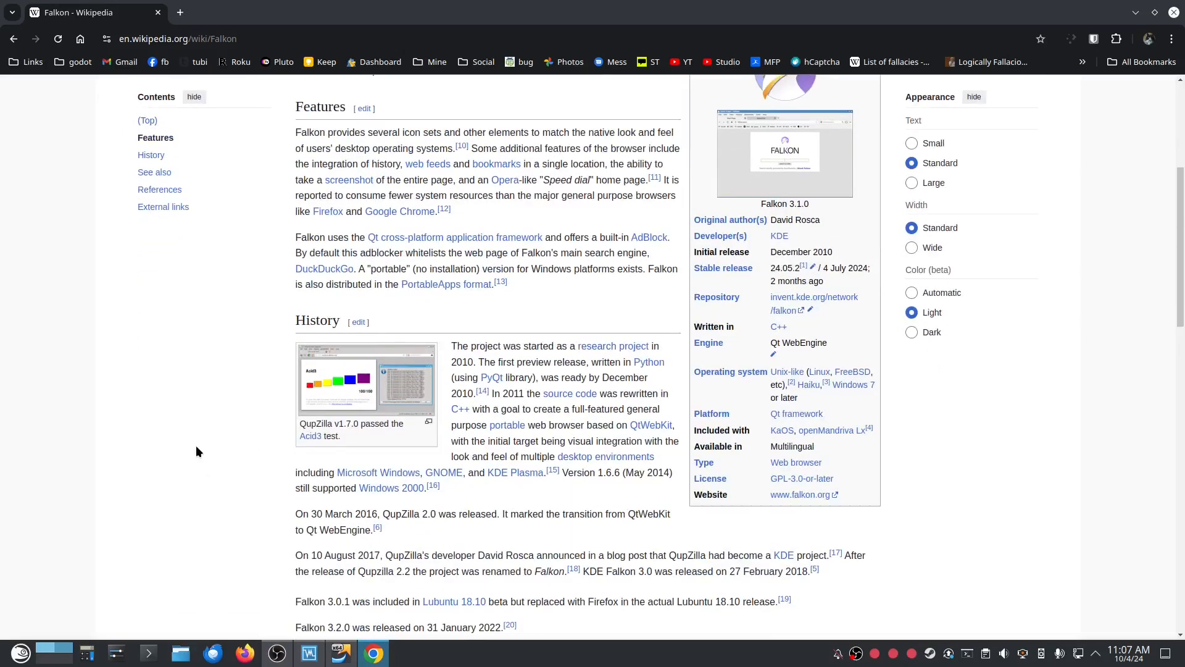
scroll(196, 445, down, 1)
scroll(197, 446, down, 1)
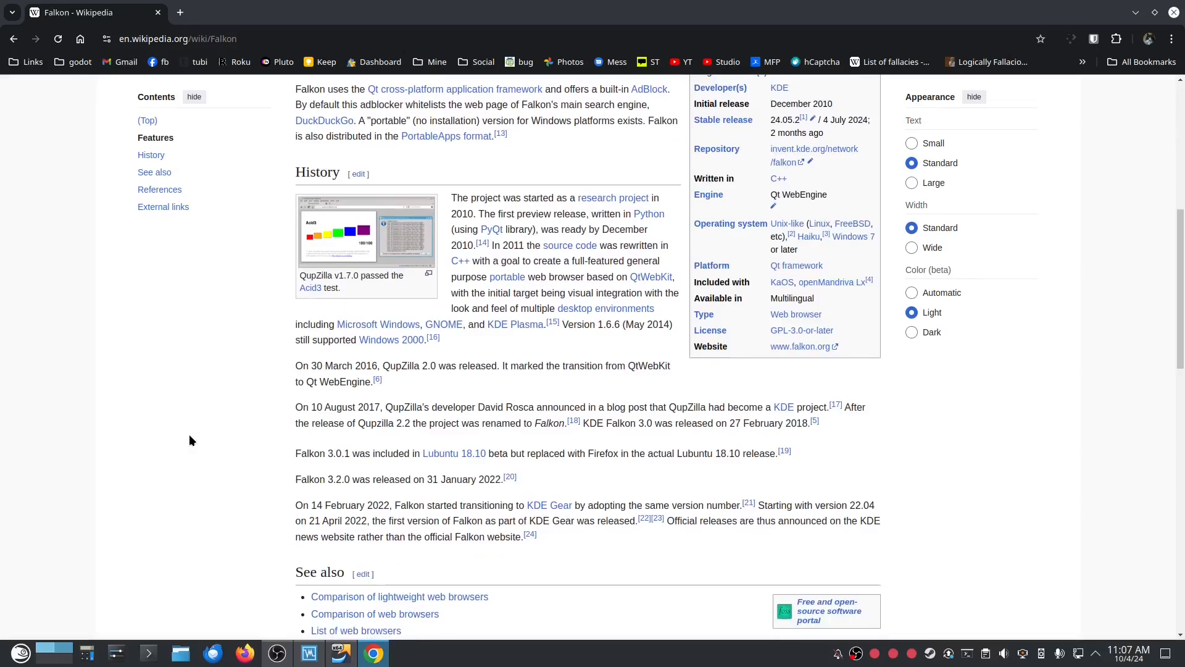
- Return to the KaOS desktop, open Octopi from its notifier in the system tray and maximize the window
scroll(191, 452, up, 7)
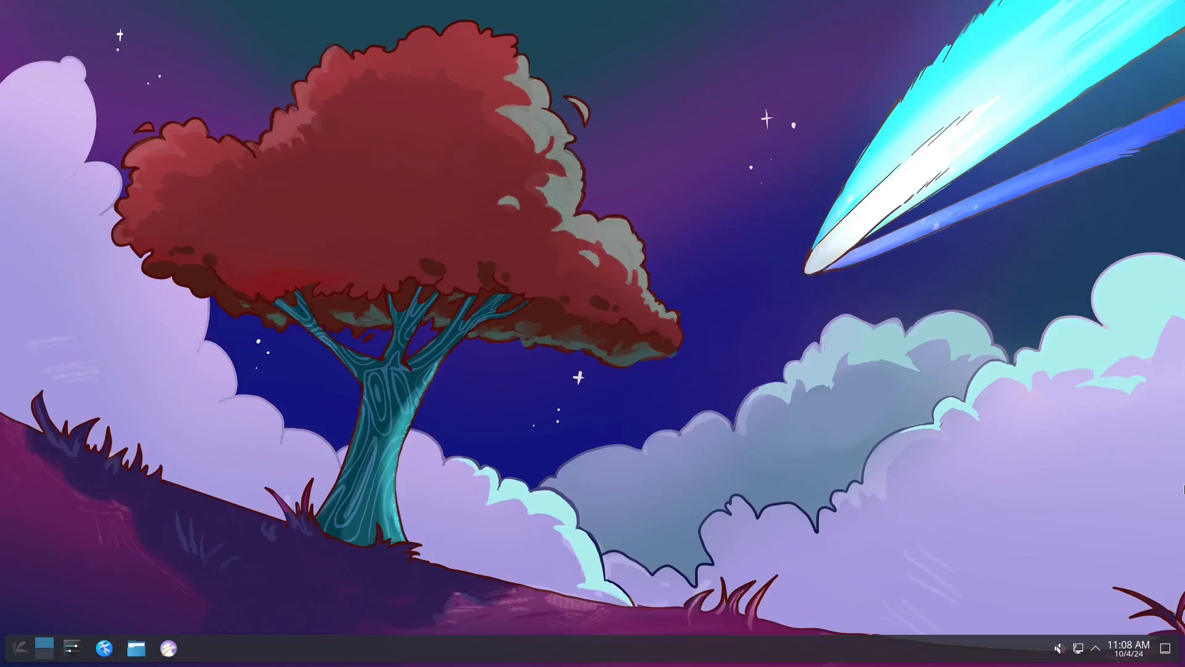
click(1097, 648)
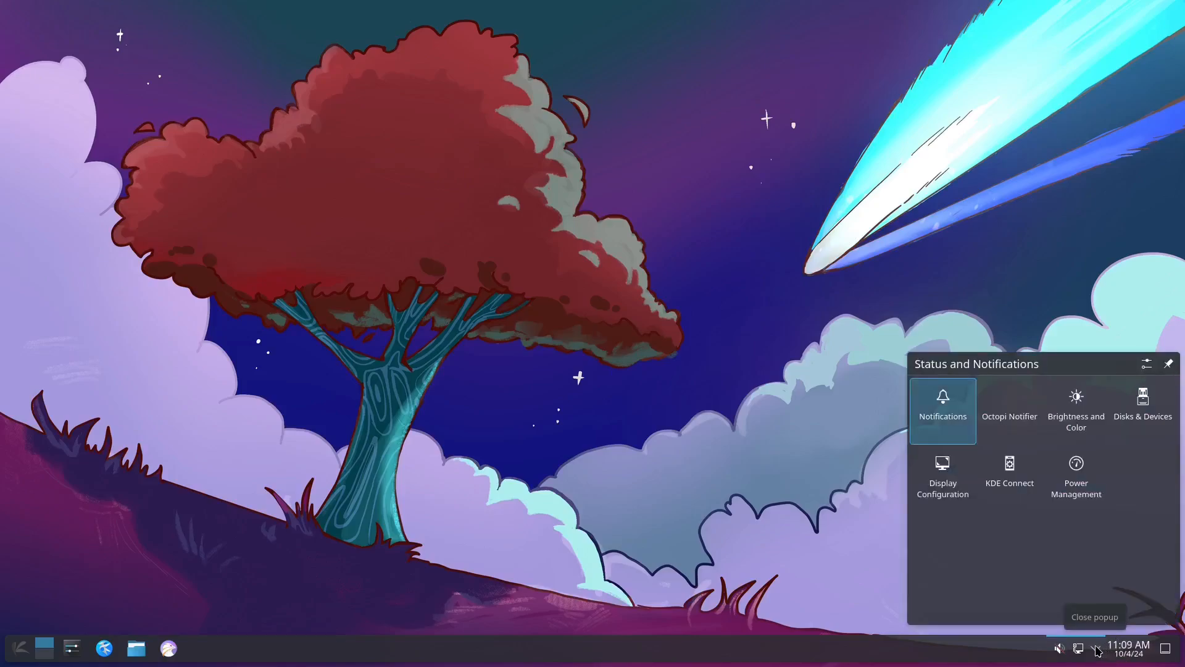
right_click(1011, 400)
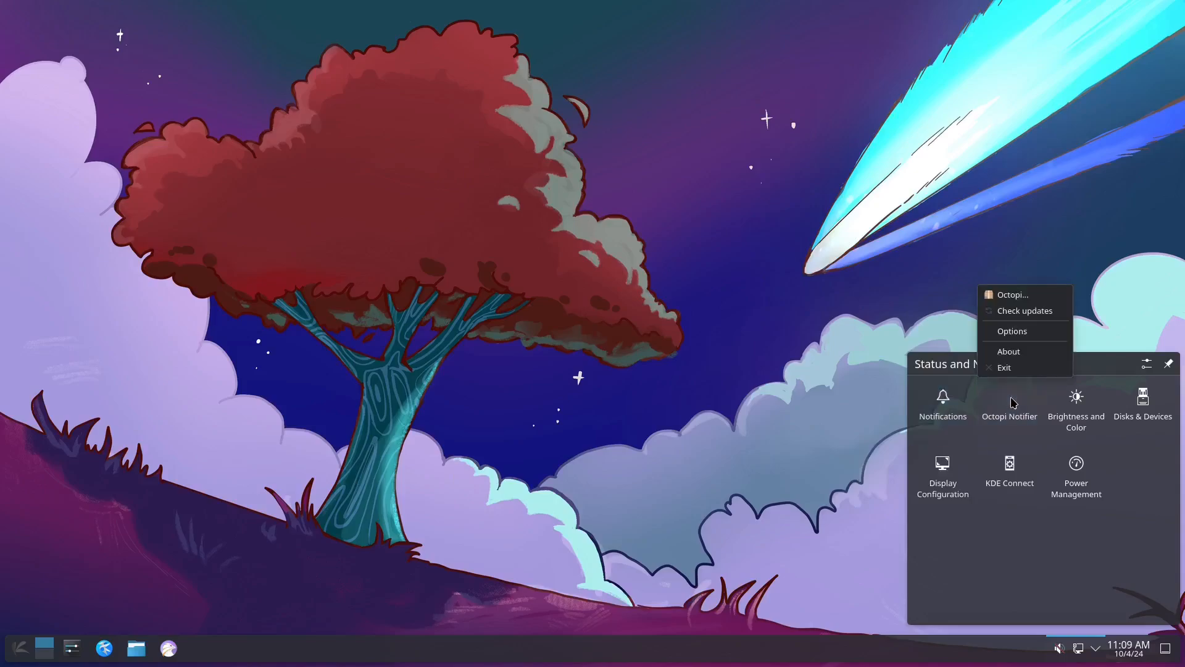
click(1025, 294)
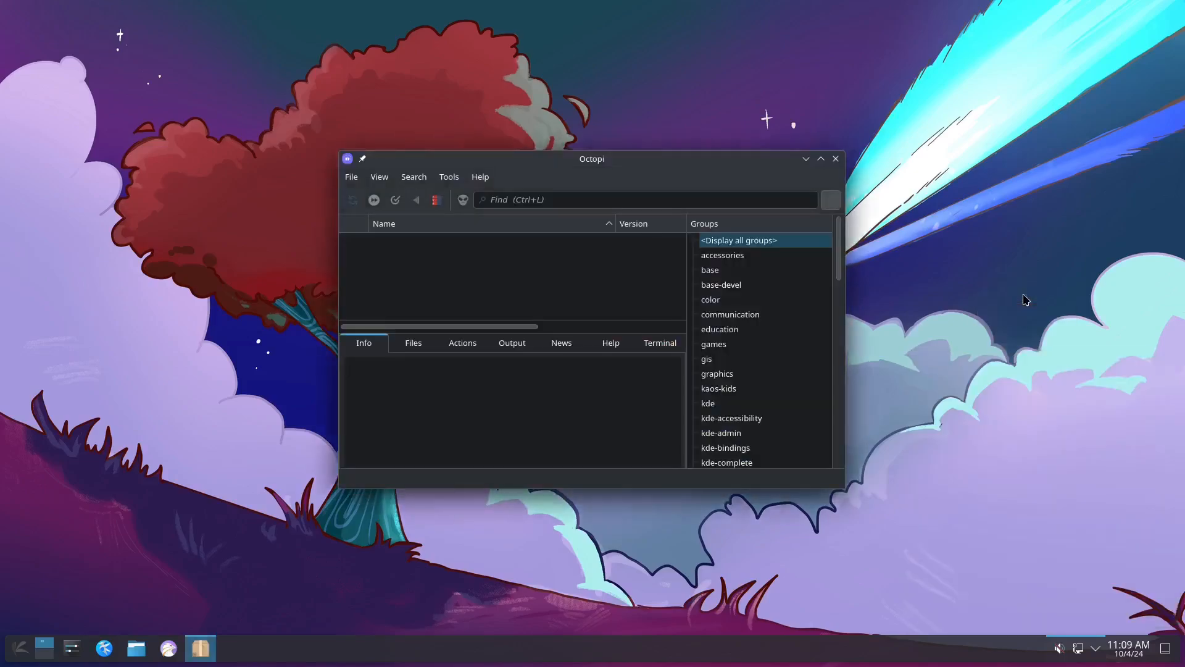
click(820, 158)
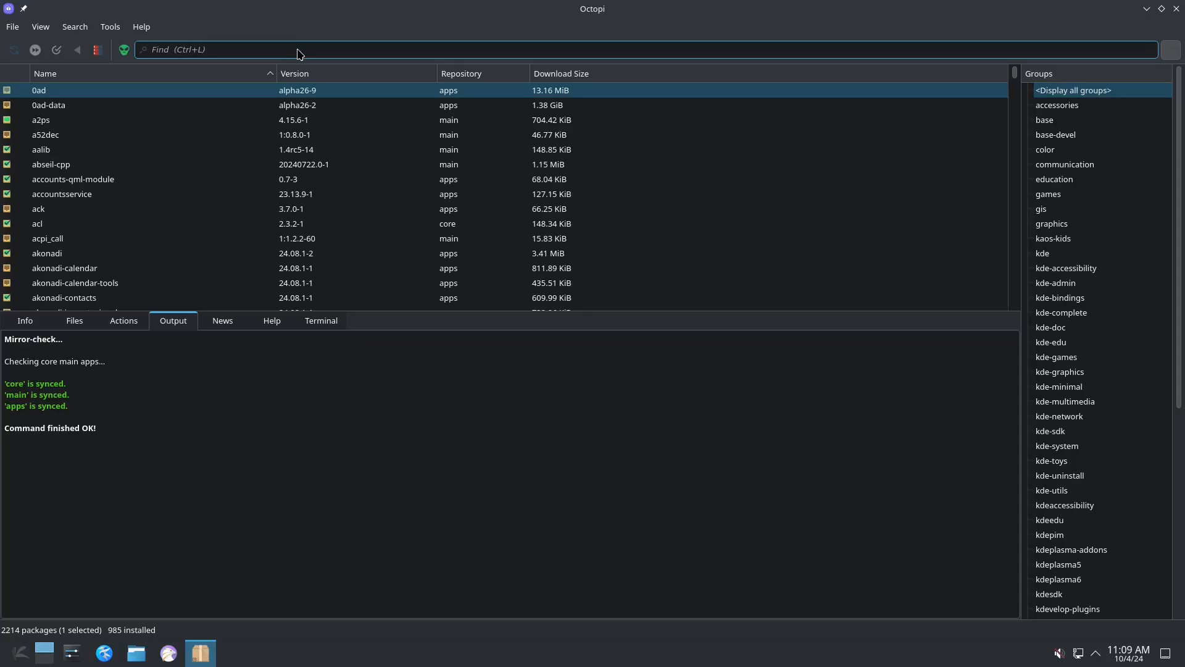
- Search the Octopi packages for wine and mark the wine package for installation
click(297, 50)
text(wine)
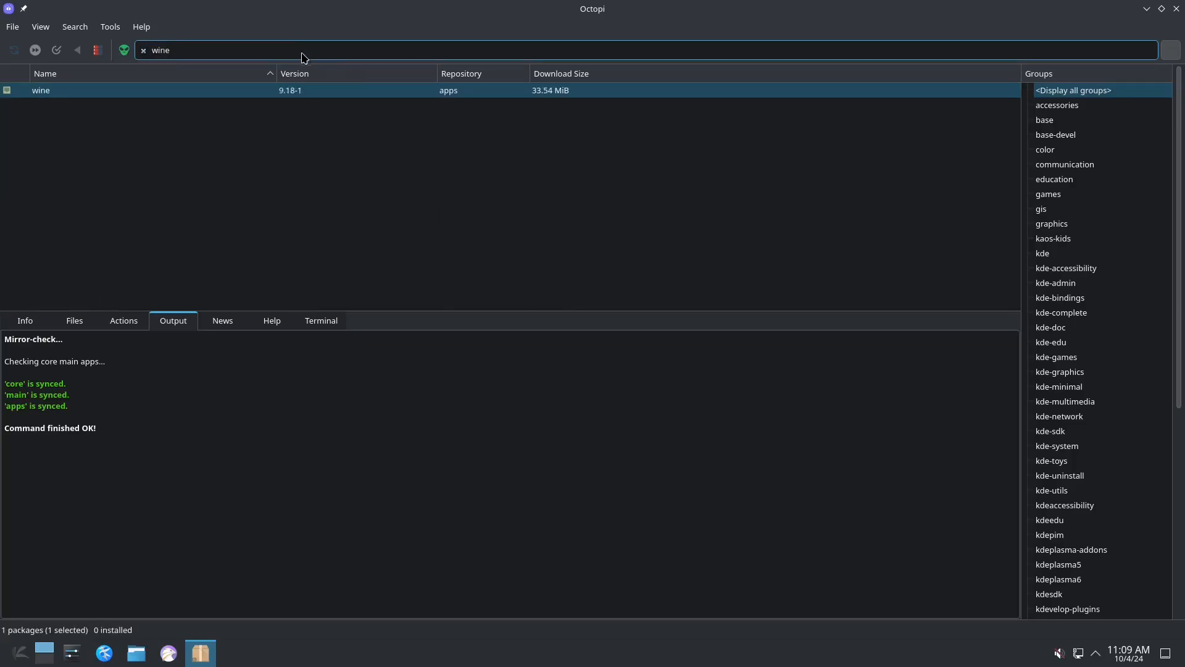
click(44, 93)
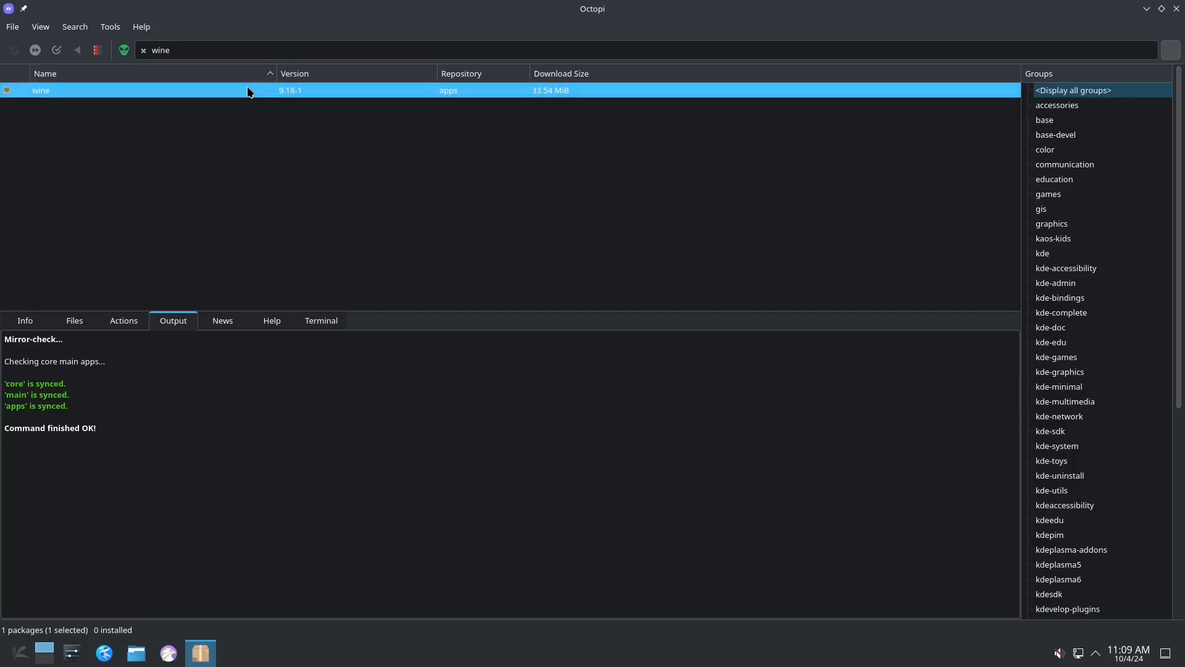
click(221, 49)
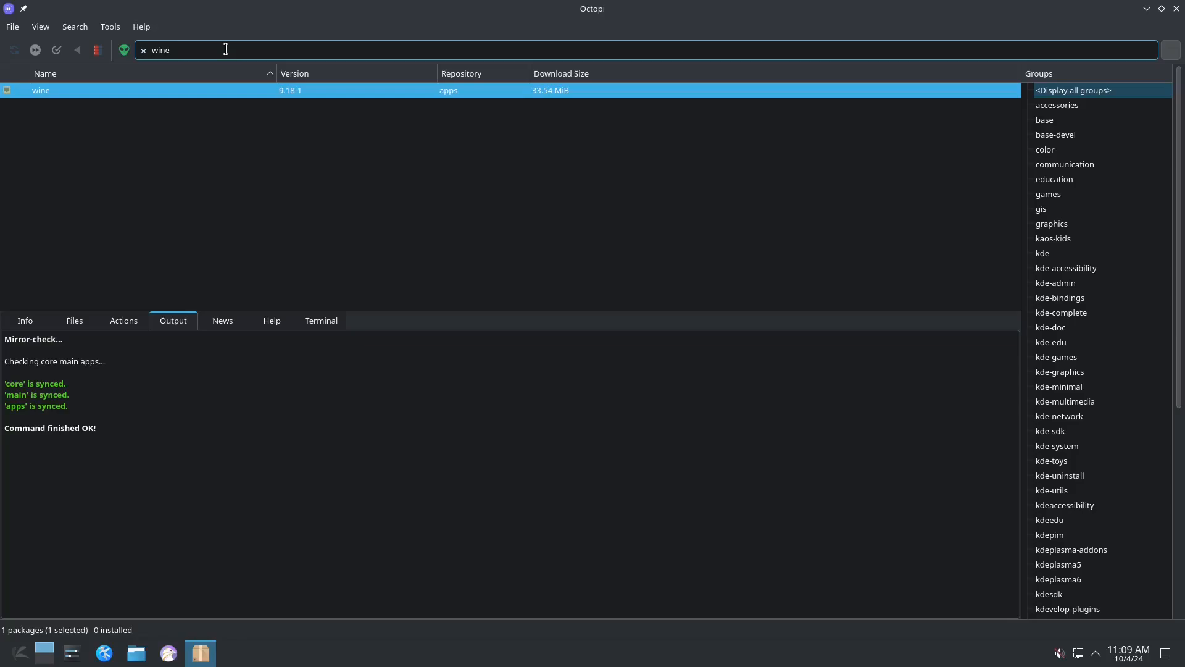
click(175, 94)
right_click(190, 94)
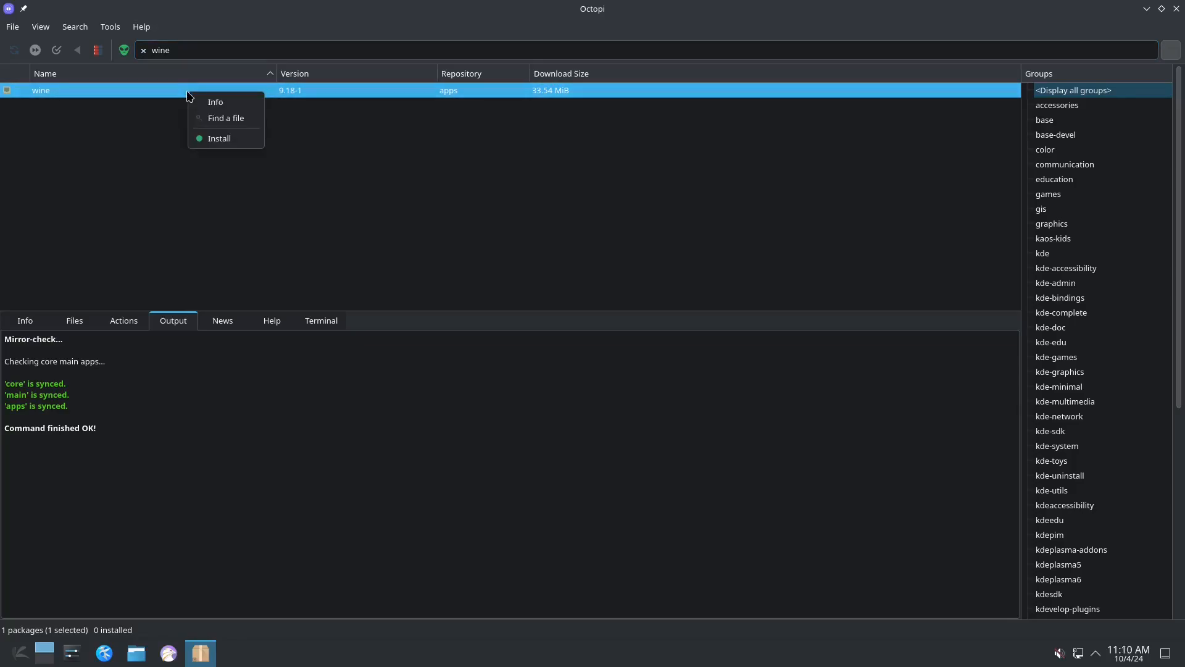
click(216, 140)
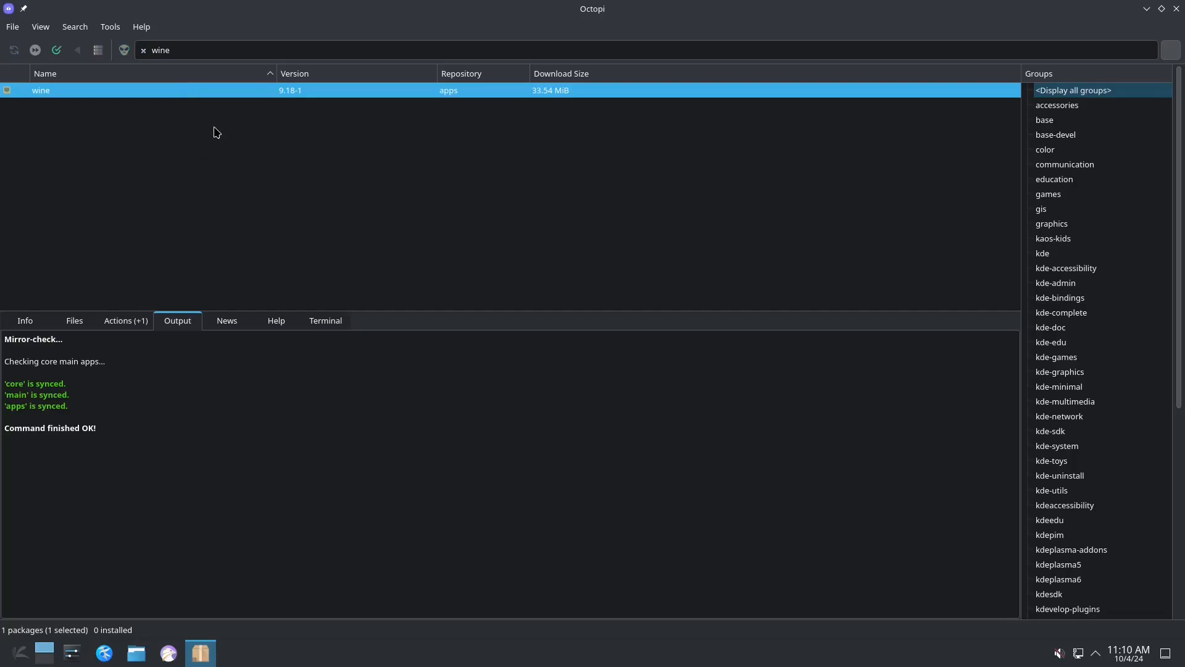
- Apply the pending wine installation, authorizing it with the administrator password, and decline to save the 32bit notice's output
click(56, 51)
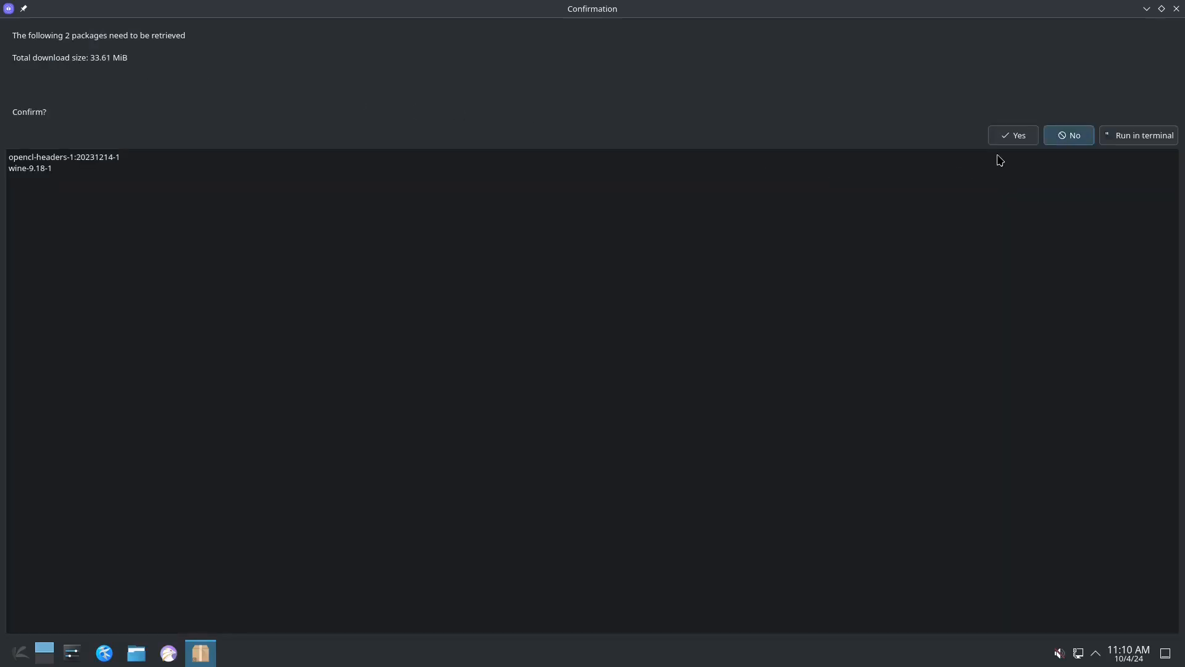
click(1014, 136)
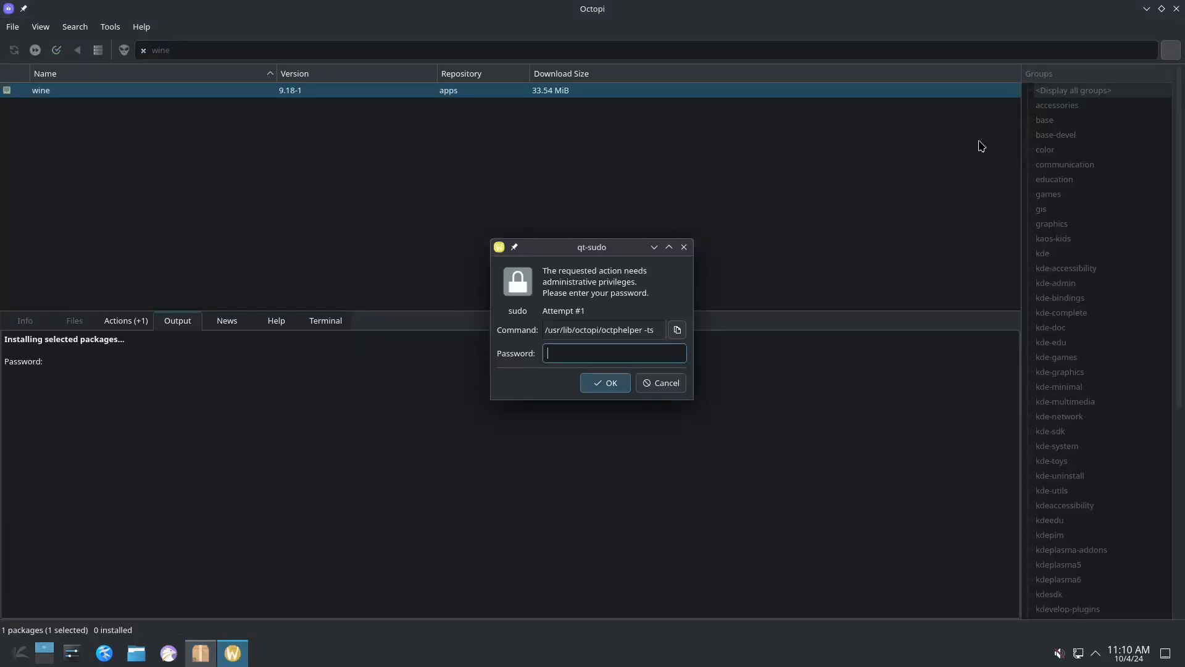
text(******)
key(Return)
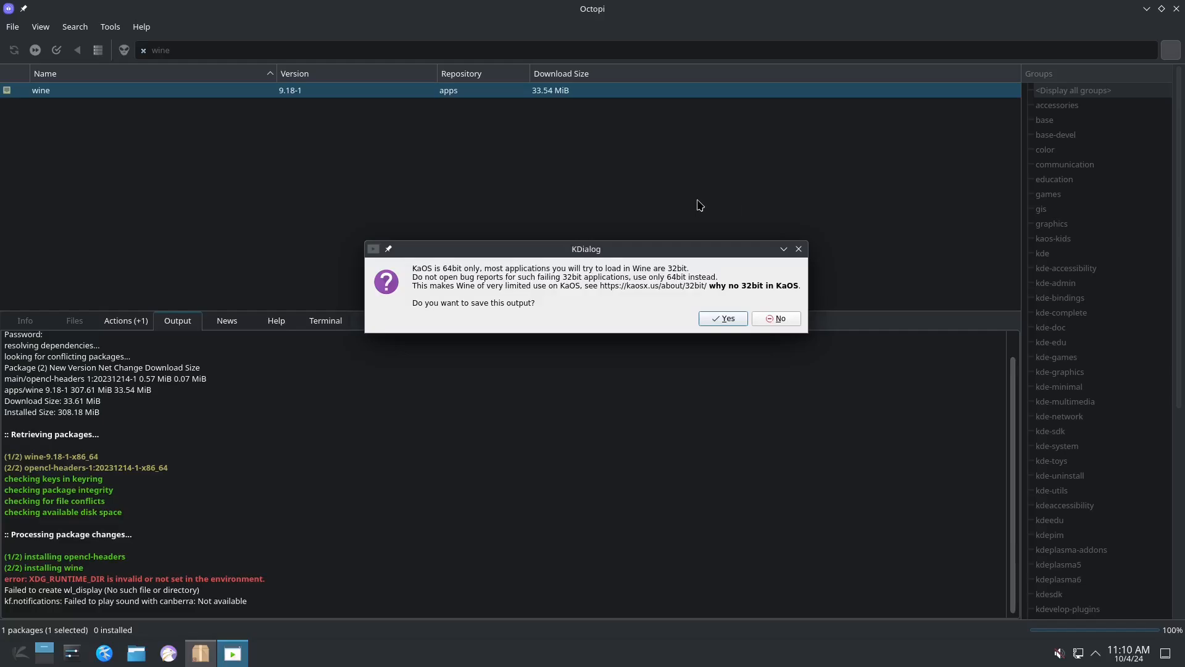
click(775, 318)
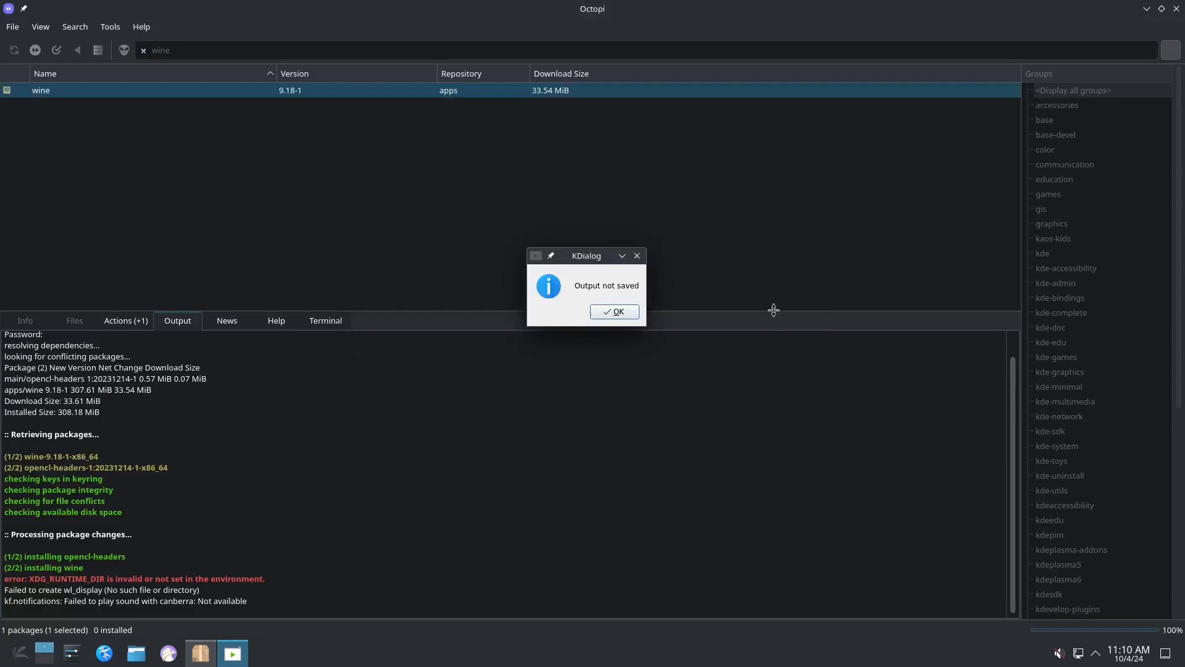
click(614, 311)
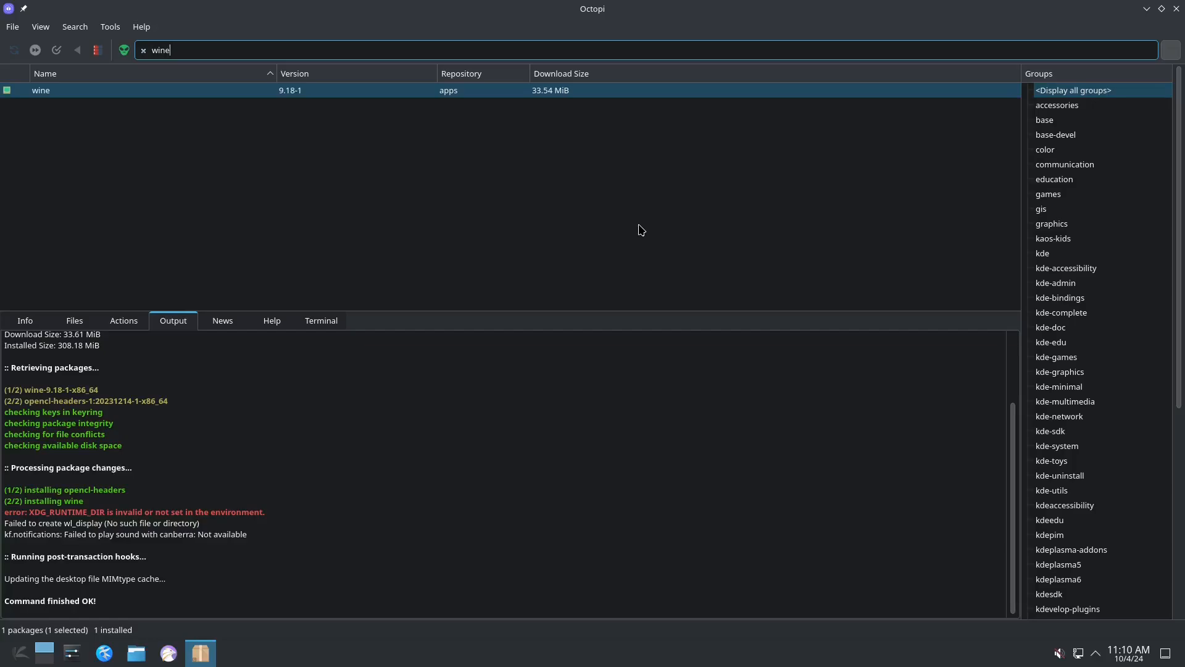
- Search the package list for obs, clear that search and look up godot
double_click(334, 50)
text(obs)
key(BackSpace)
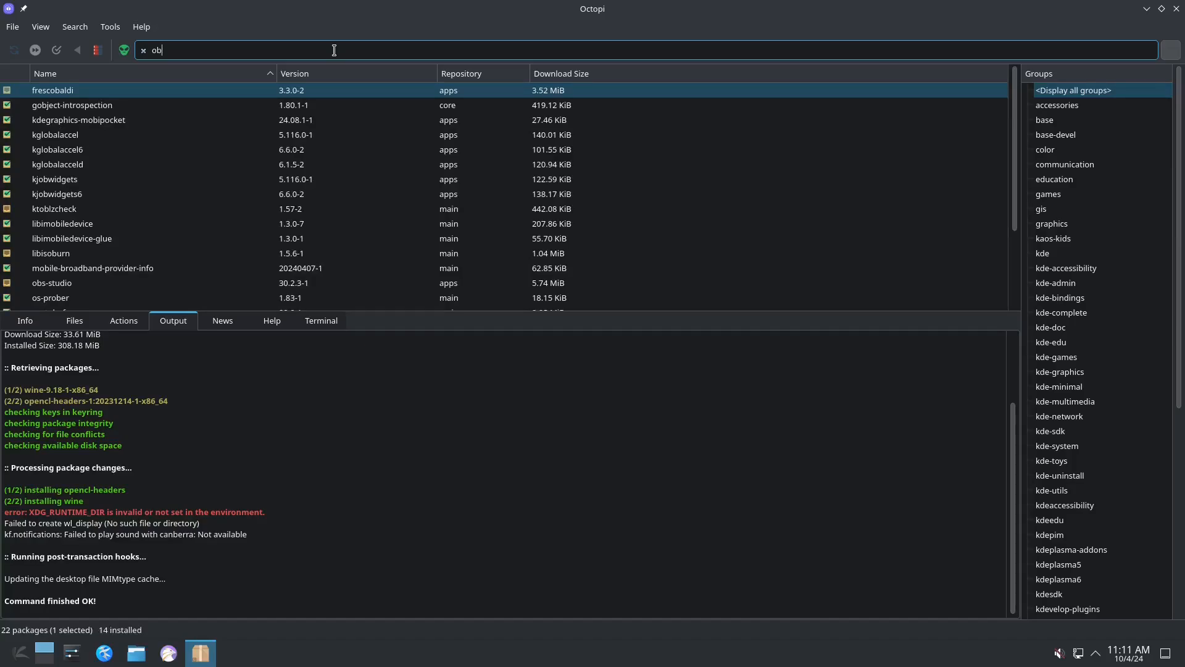
key(BackSpace)
key(BackSpace)
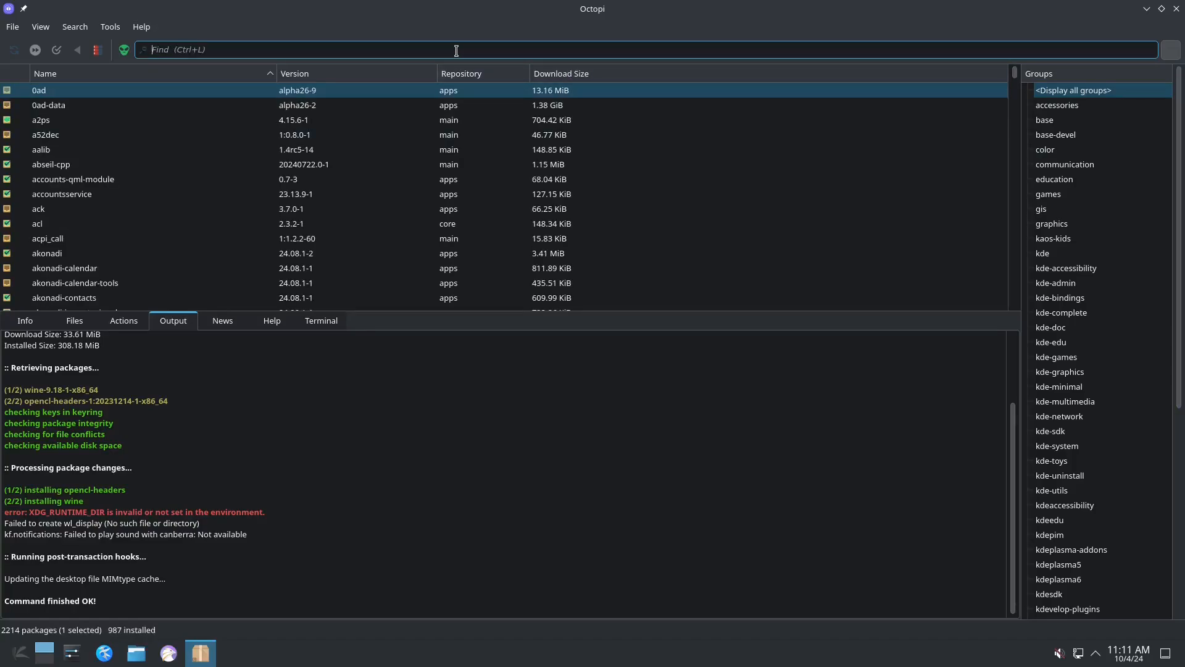
text(godot)
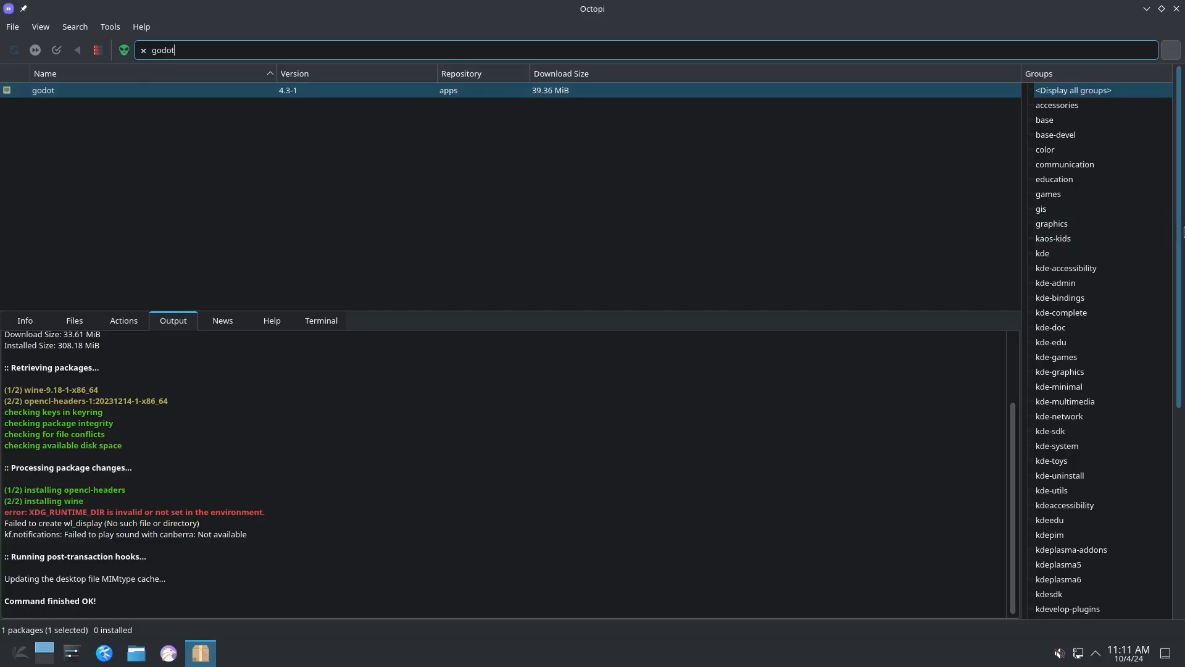
- Launch Godot Engine from the host system's Development applications to check its version, and close its Project Manager
key(super)
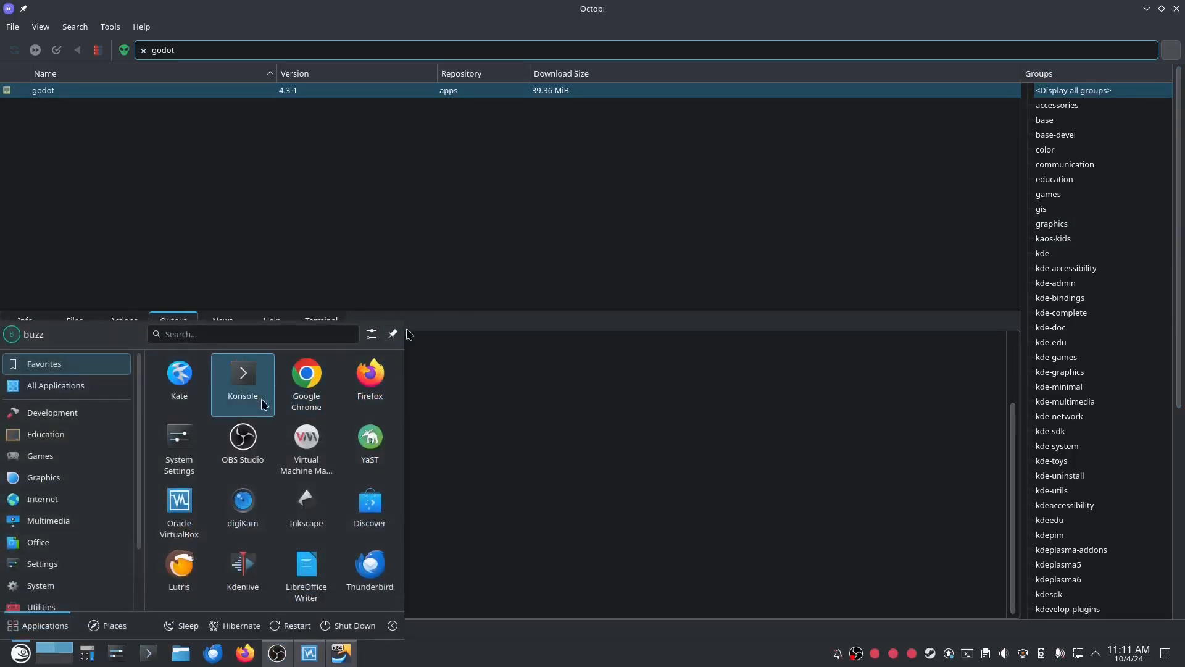
click(92, 412)
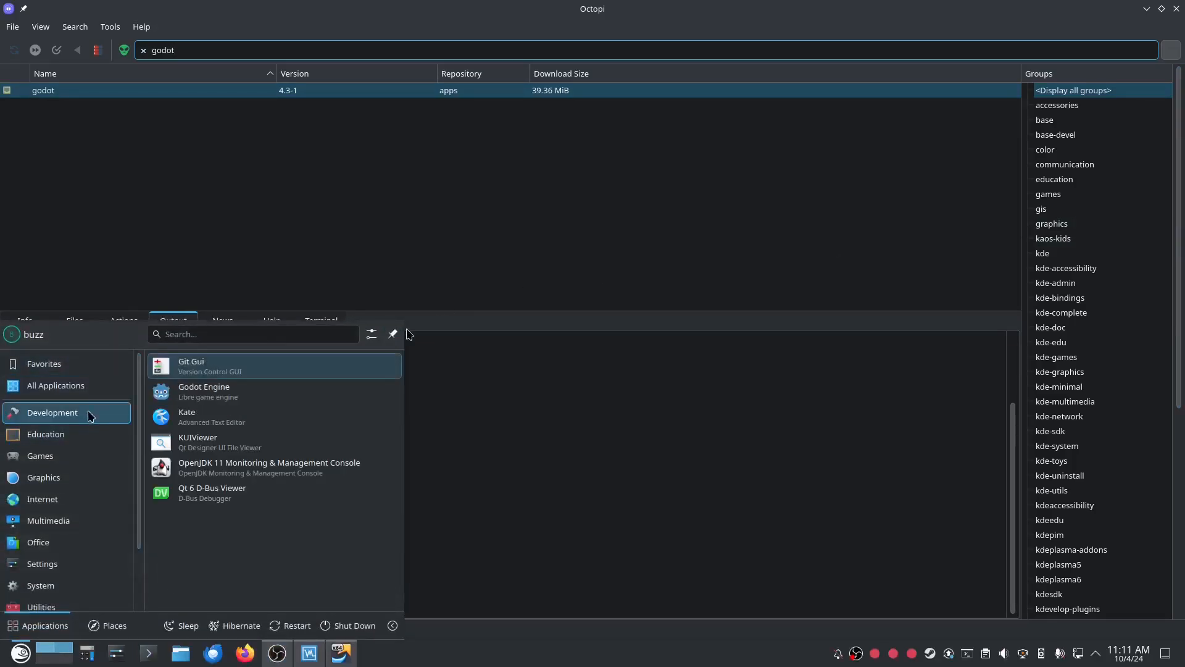
right_click(191, 396)
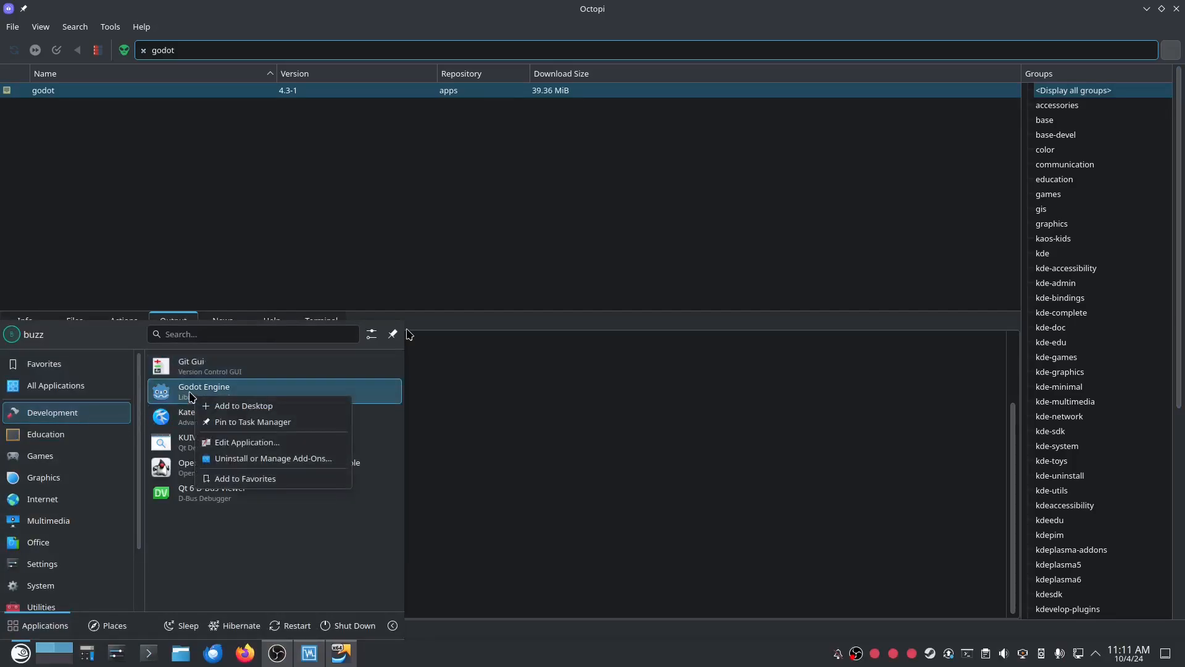
key(Escape)
click(191, 392)
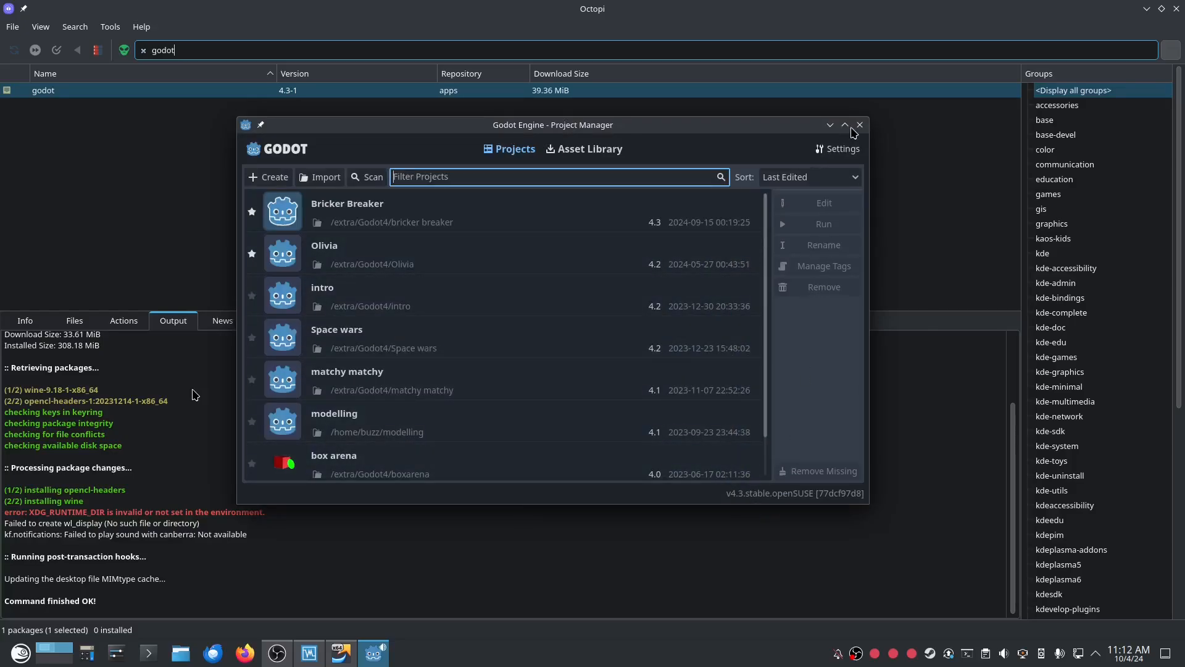
click(859, 125)
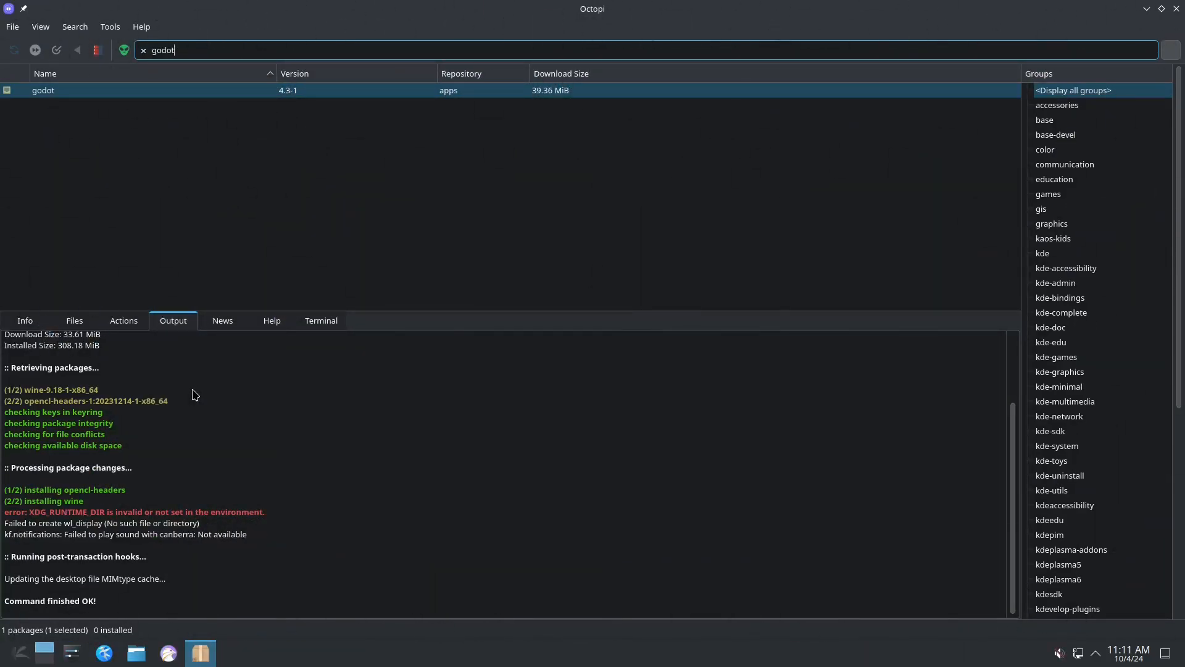
- Replace the godot search in Octopi with kdenlive to check that package
key(BackSpace)
key(BackSpace)
key(BackSpace)
key(BackSpace)
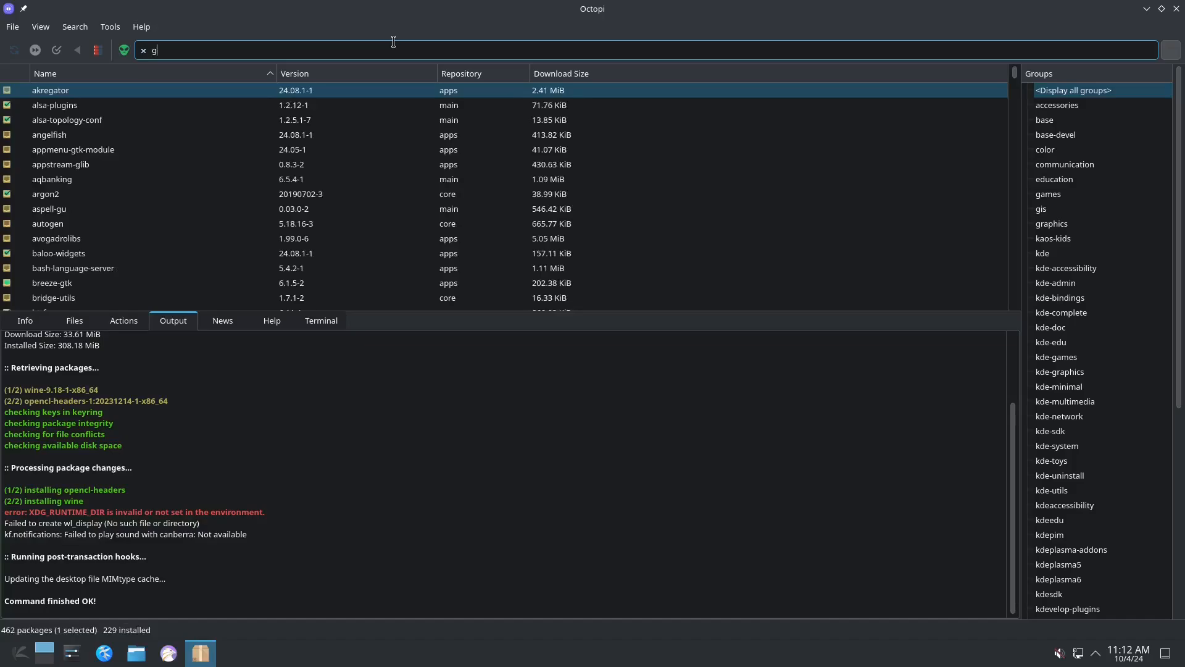
key(BackSpace)
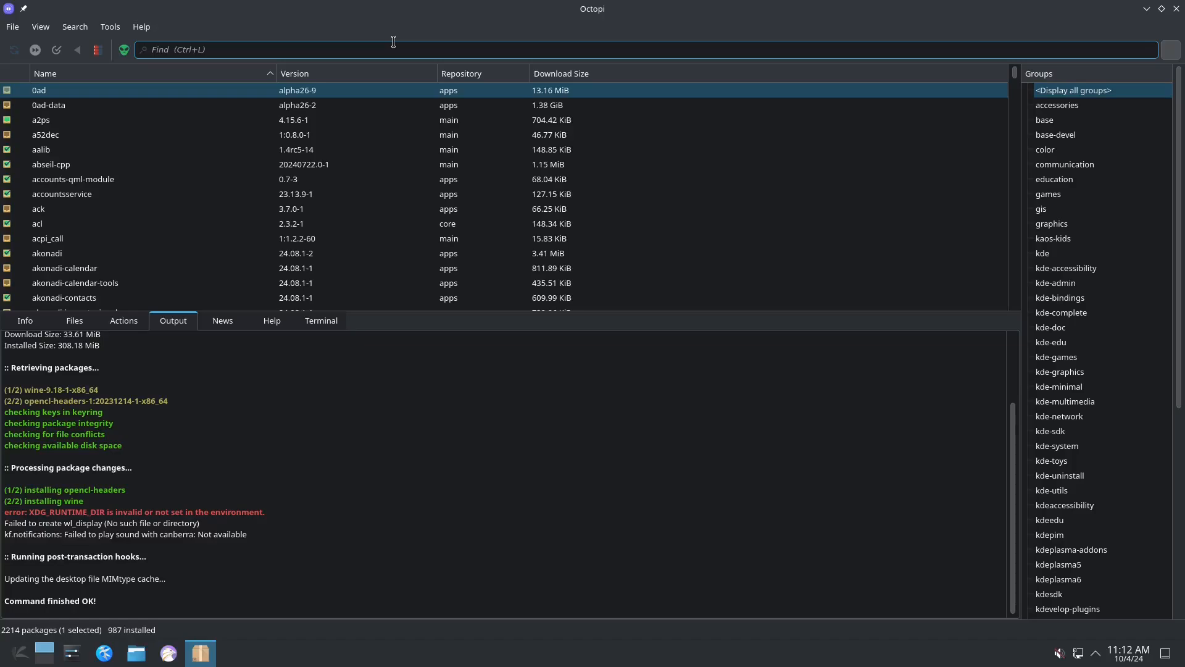
text(kdenlive)
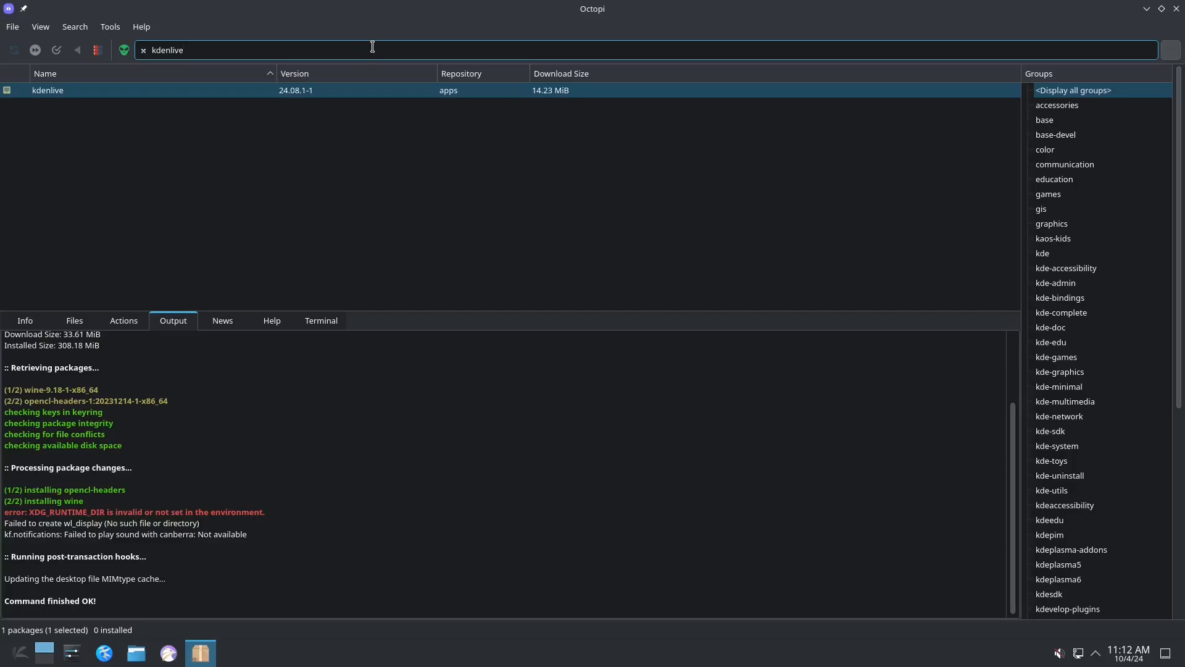
- Replace the kdenlive search with firefox, look over the matching packages and clear the search
key(BackSpace)
key(BackSpace)
key(BackSpace)
key(BackSpace)
key(BackSpace)
key(BackSpace)
key(BackSpace)
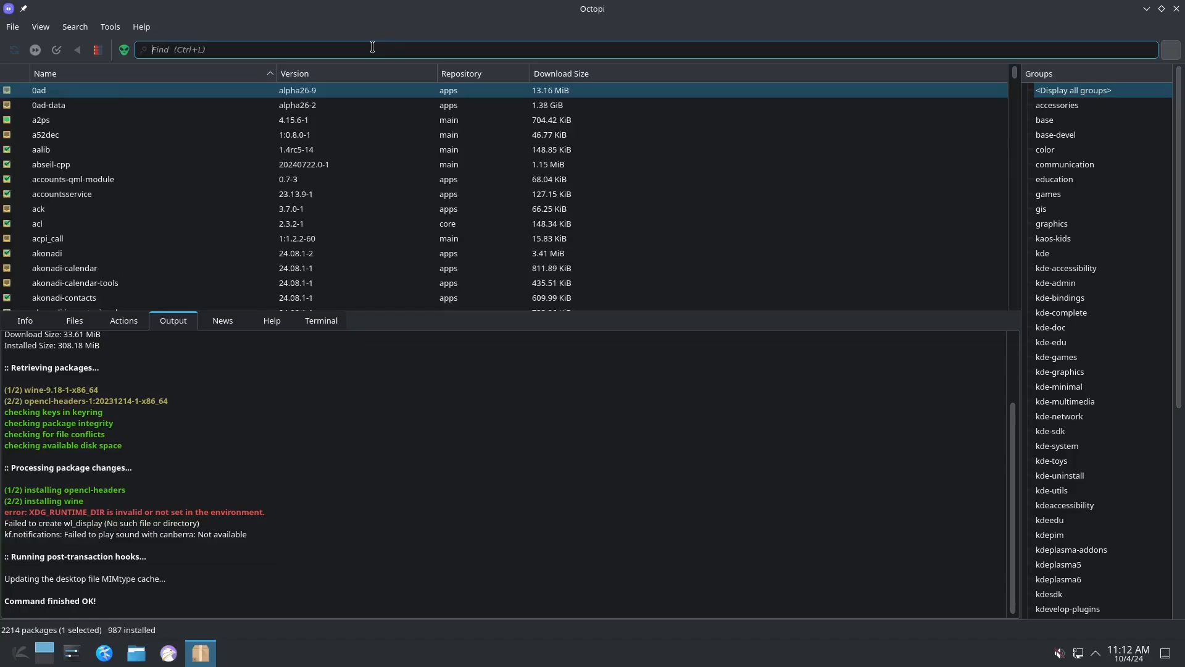
text(firefox)
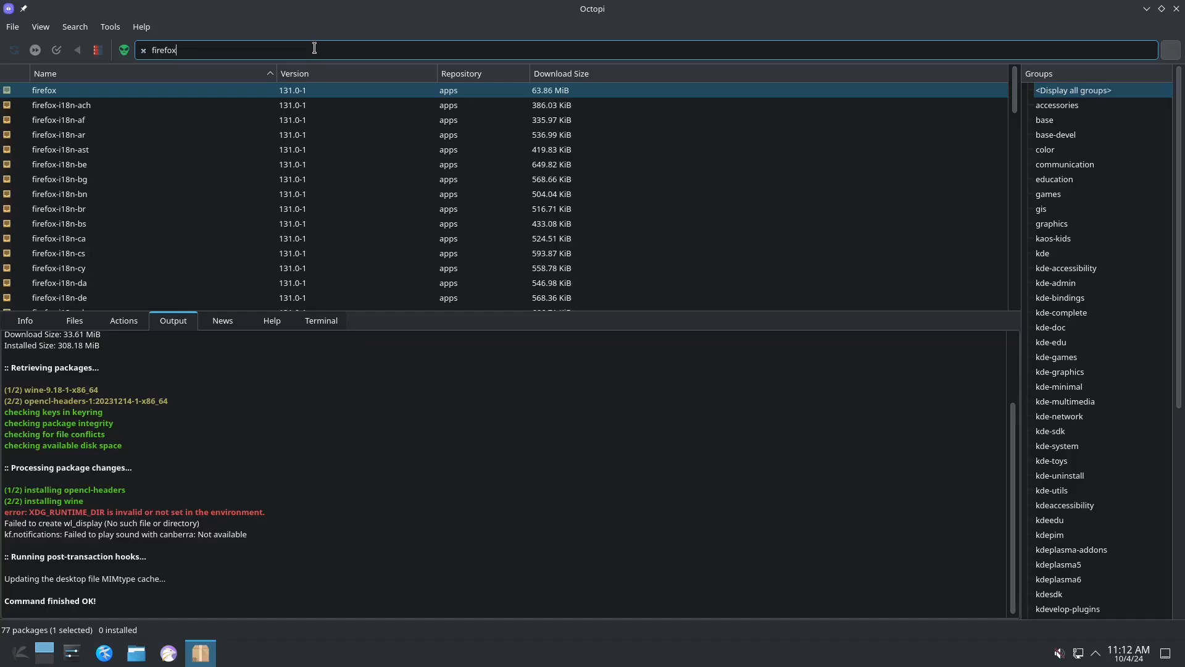
key(Escape)
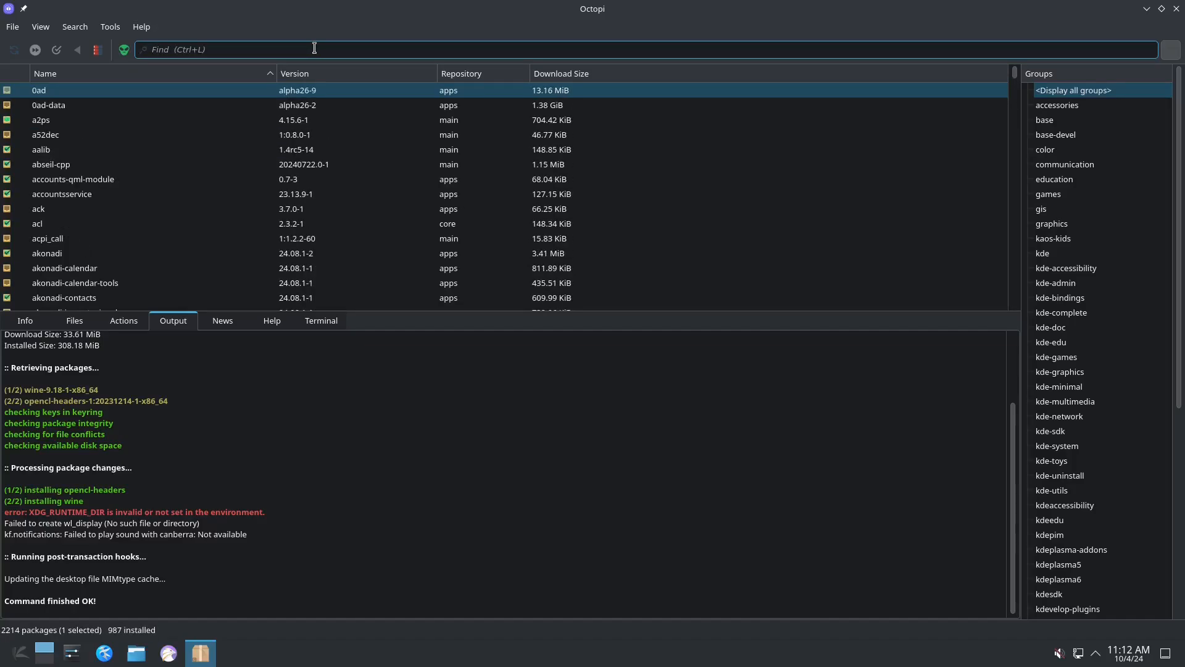
- Search the packages for chrome and mark google-chrome for installation
text(chrome)
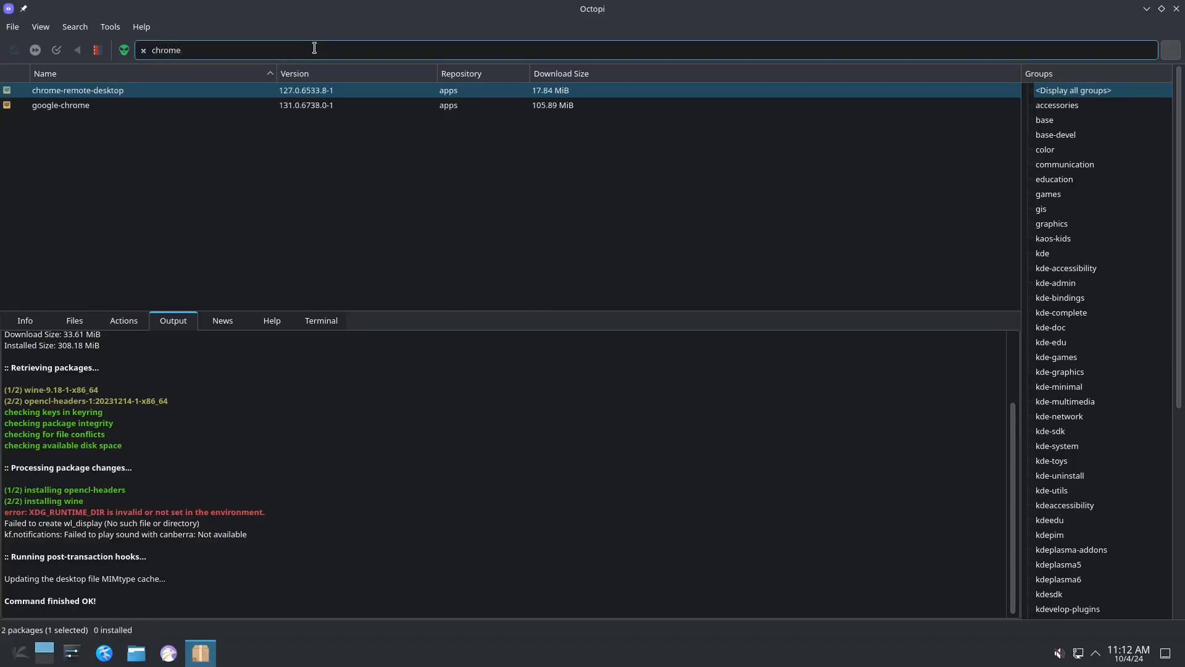
click(239, 105)
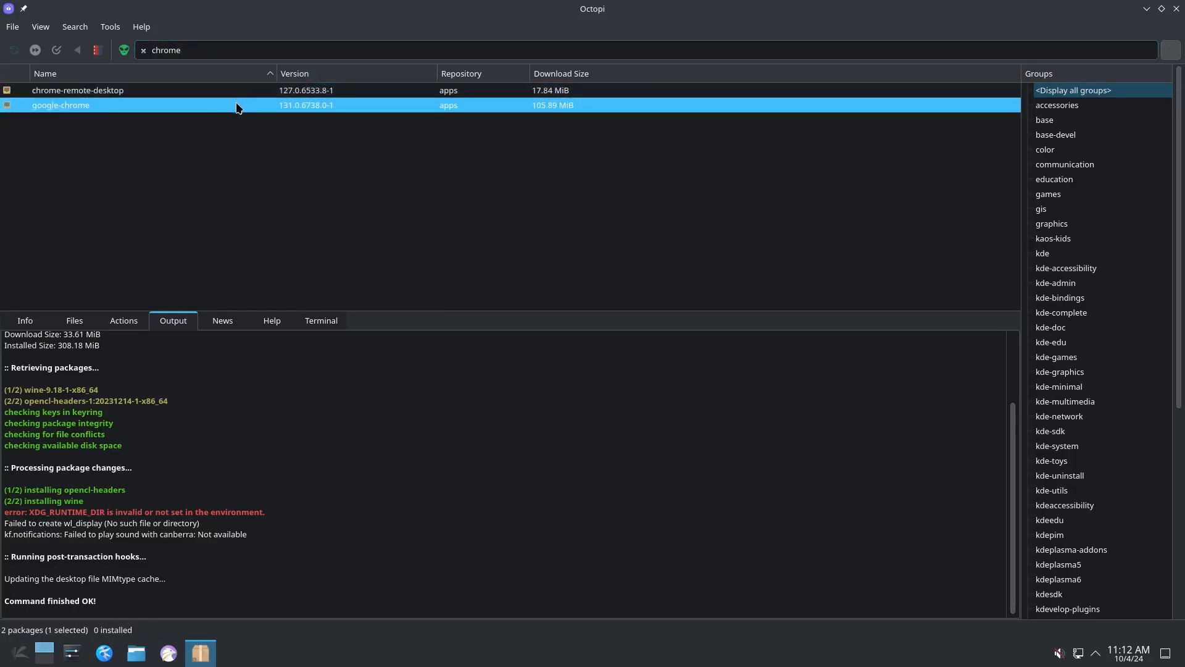
right_click(238, 106)
click(254, 152)
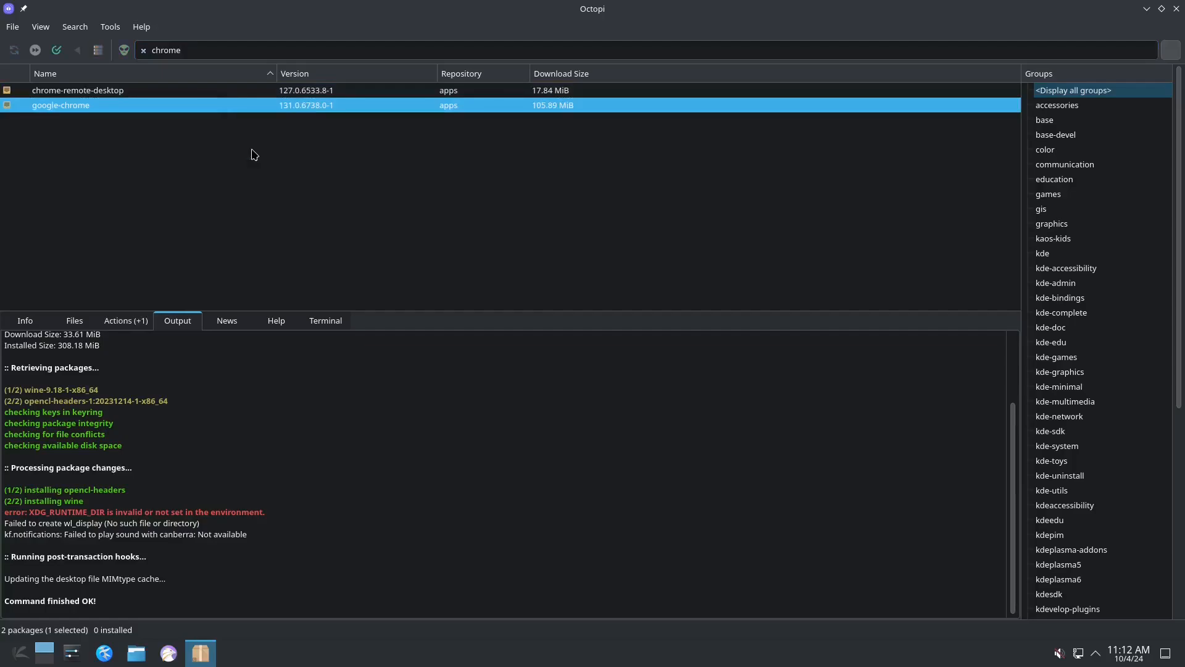
- Apply the pending google-chrome installation with its required packages, authorizing it with the administrator password
click(56, 50)
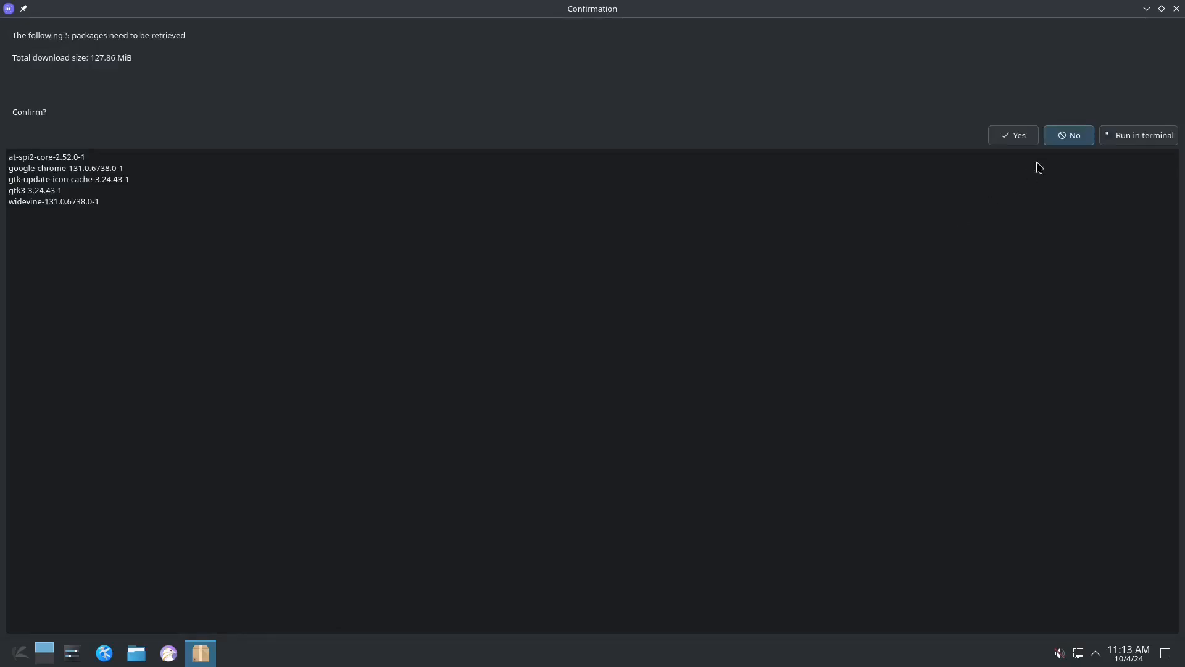
click(1019, 136)
text(•••••••)
key(Return)
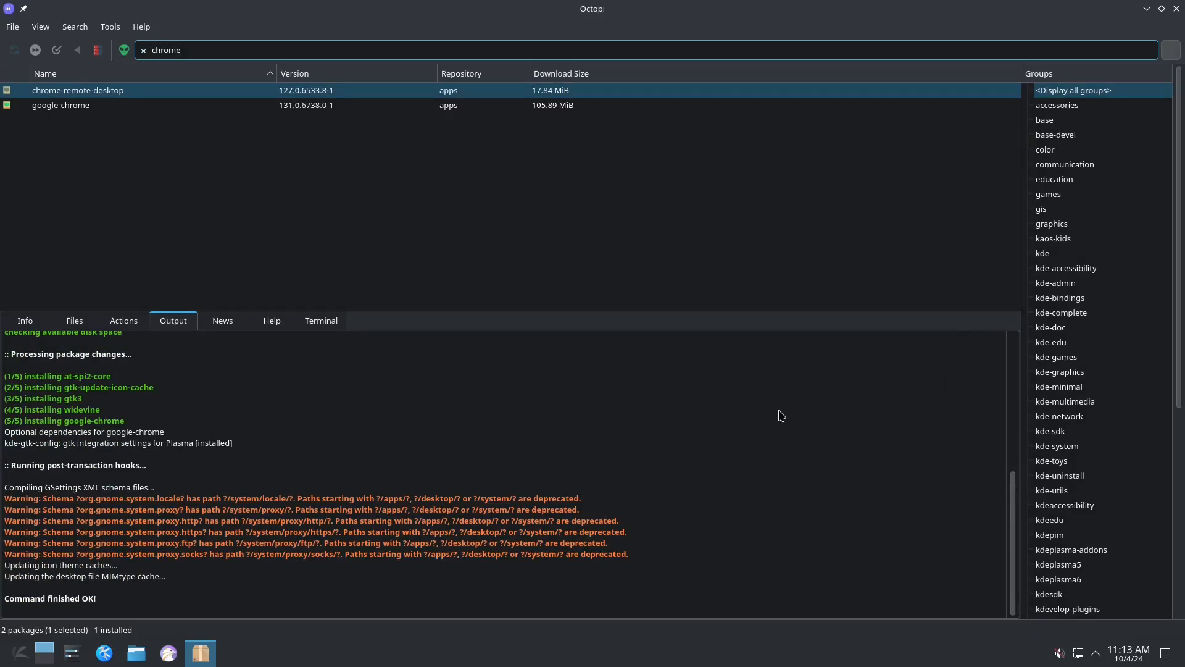
- Close Octopi and launch the newly installed Google Chrome from the Internet applications
click(1176, 9)
click(25, 650)
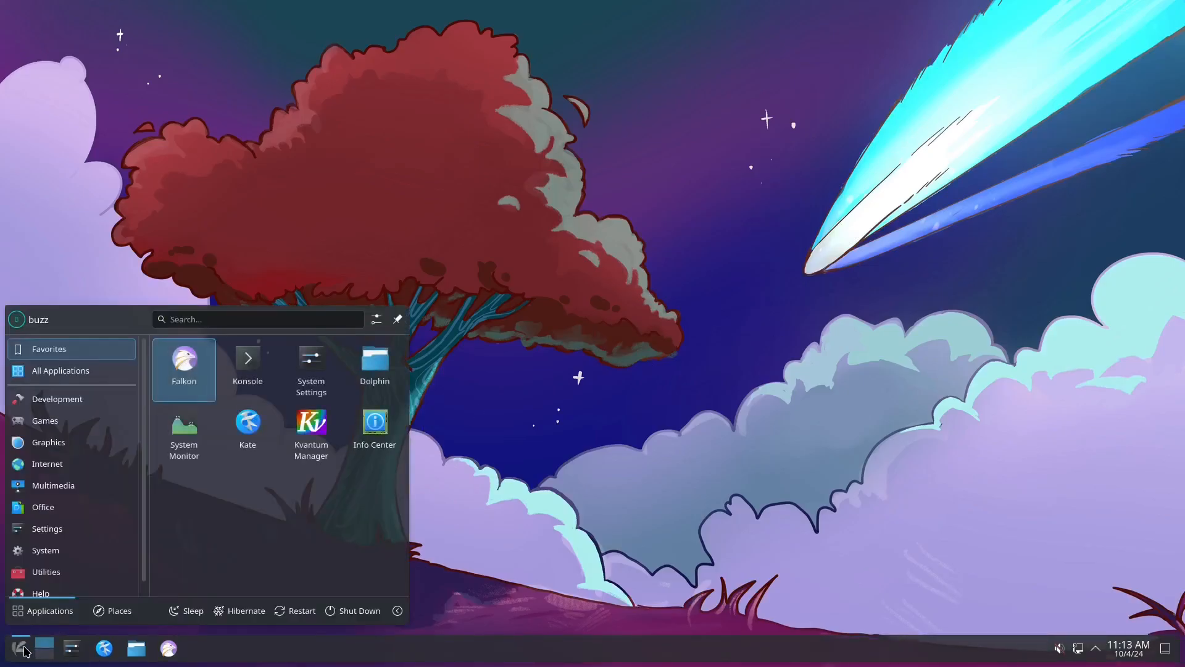
mouse_move(50, 463)
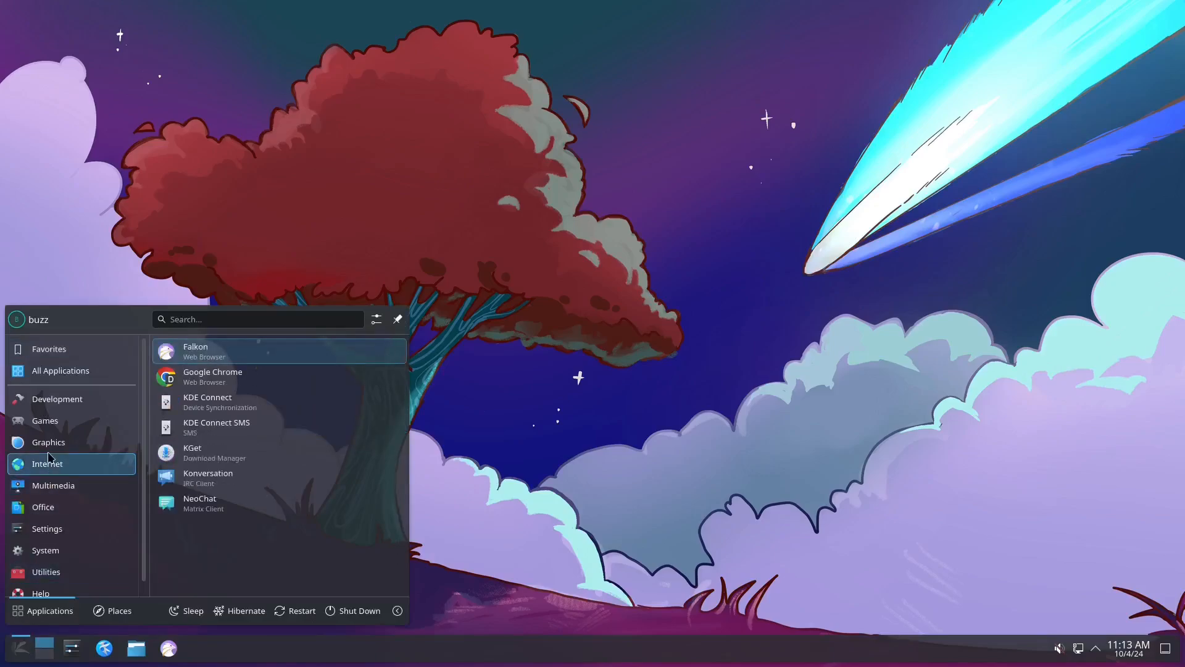
click(249, 379)
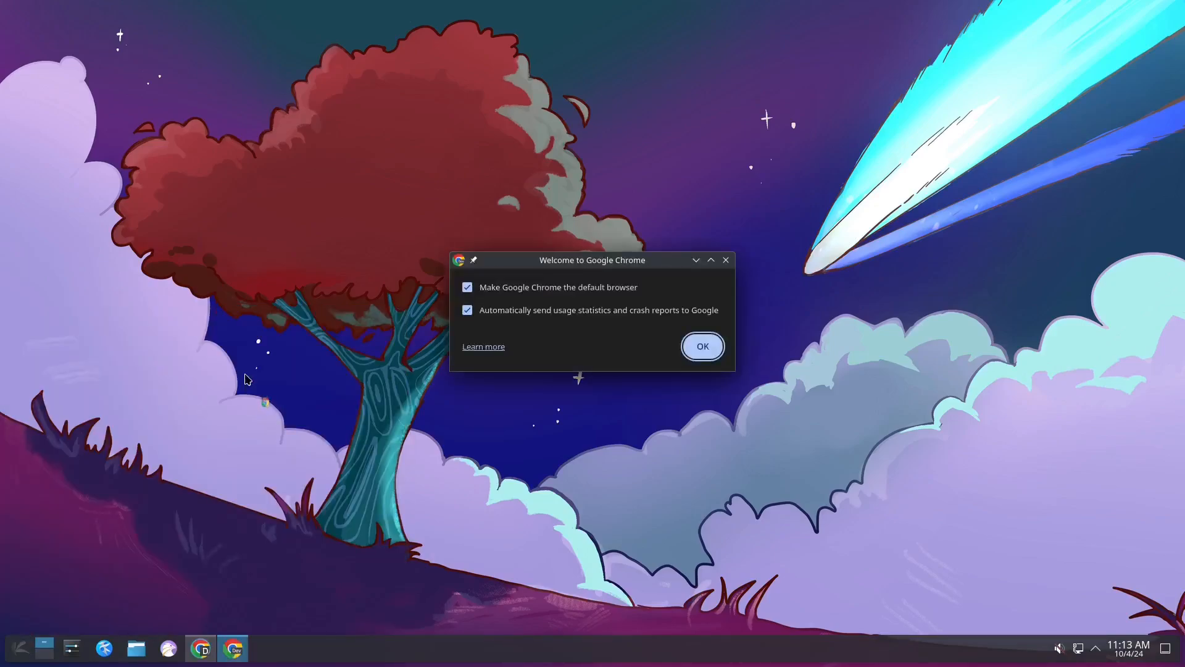
- Complete Chrome's first run with default-browser and usage-statistics options enabled, skip signing in, acknowledge the ad privacy notice and close the browser
click(708, 354)
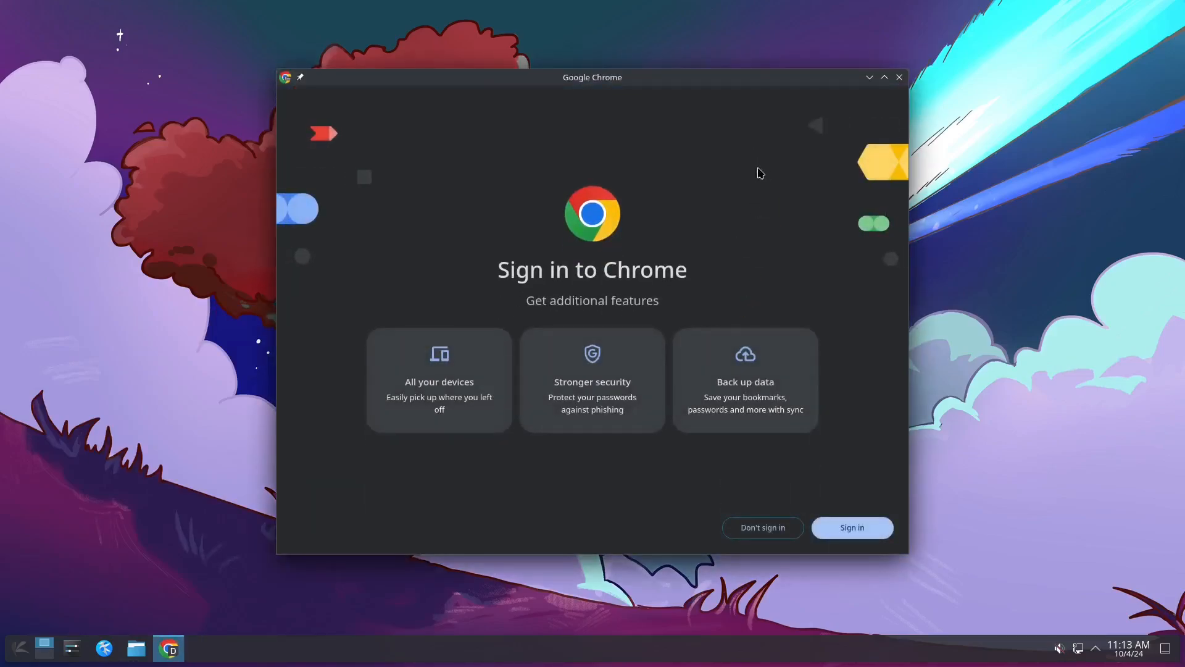
click(899, 77)
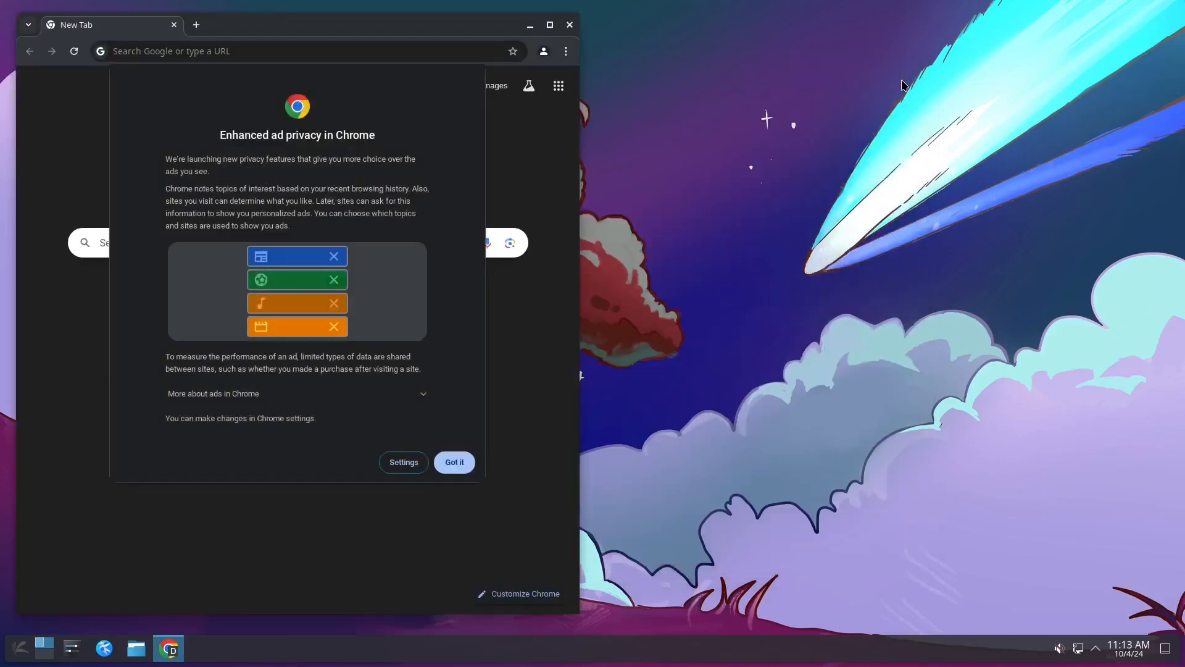
click(454, 463)
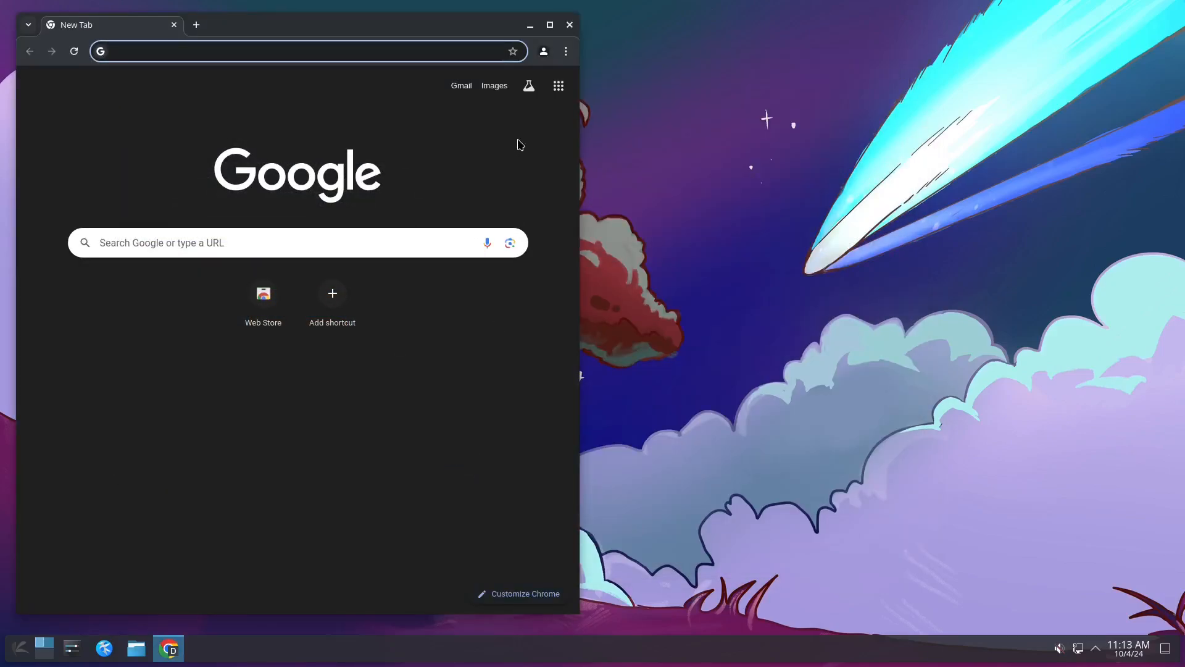
click(569, 24)
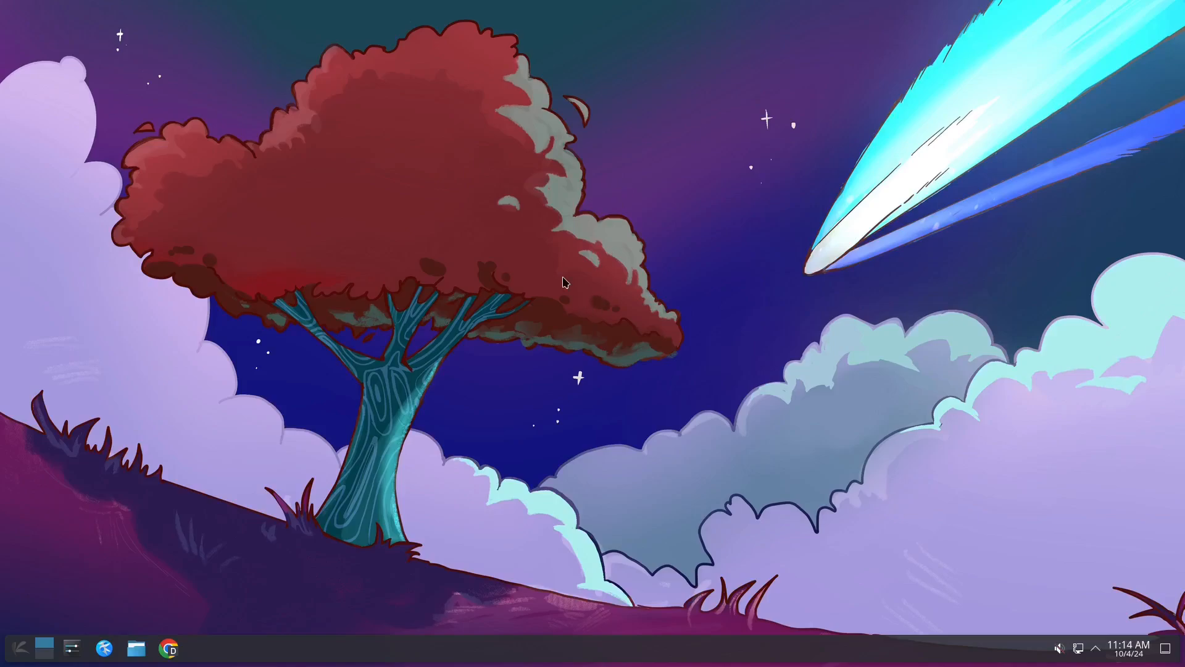
- Open Info Center to compare the KaOS system details with those of the openSUSE Tumbleweed host, and close the host's enlarged window
click(23, 650)
mouse_move(46, 538)
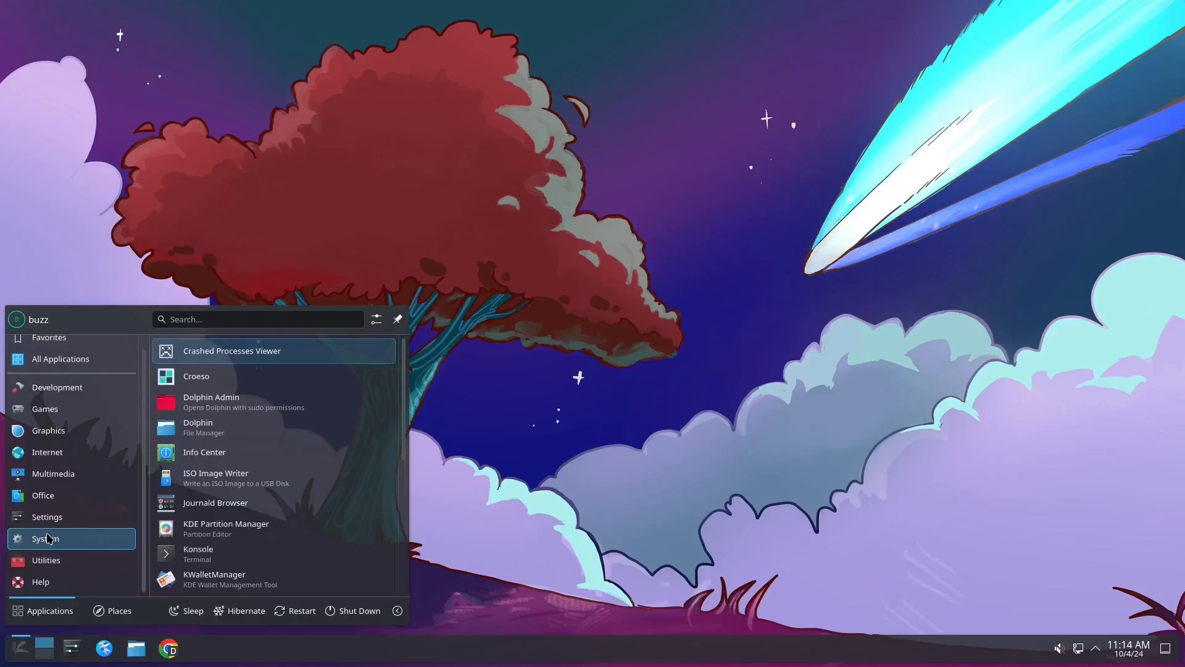
click(225, 459)
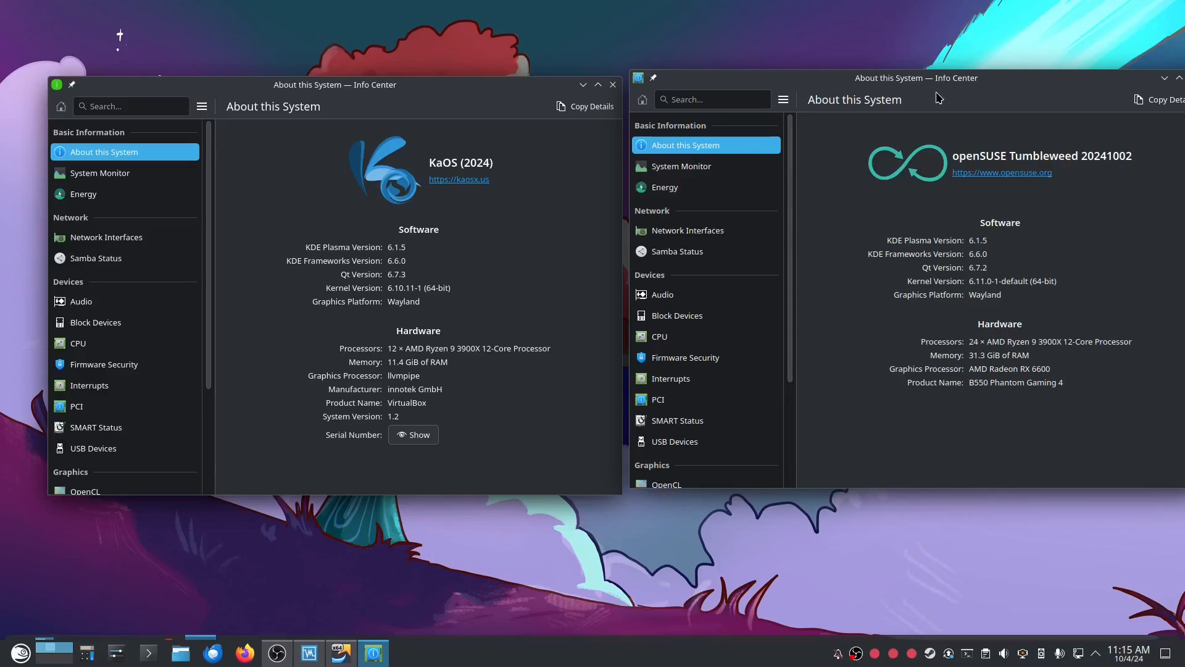
double_click(954, 79)
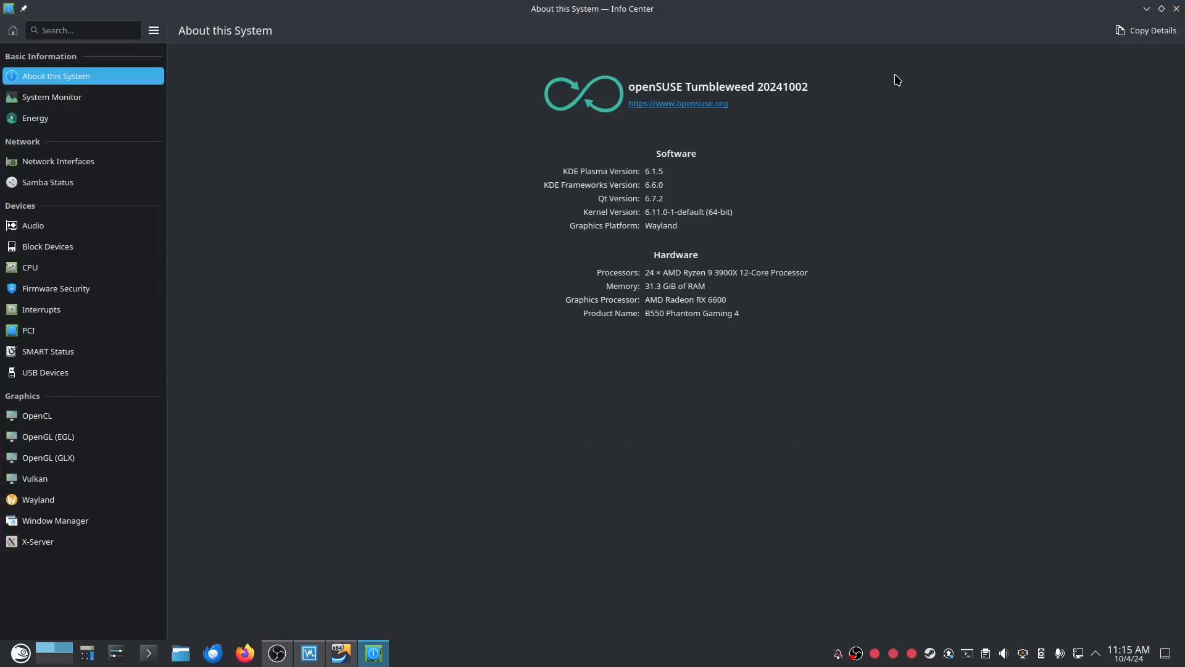
click(1177, 9)
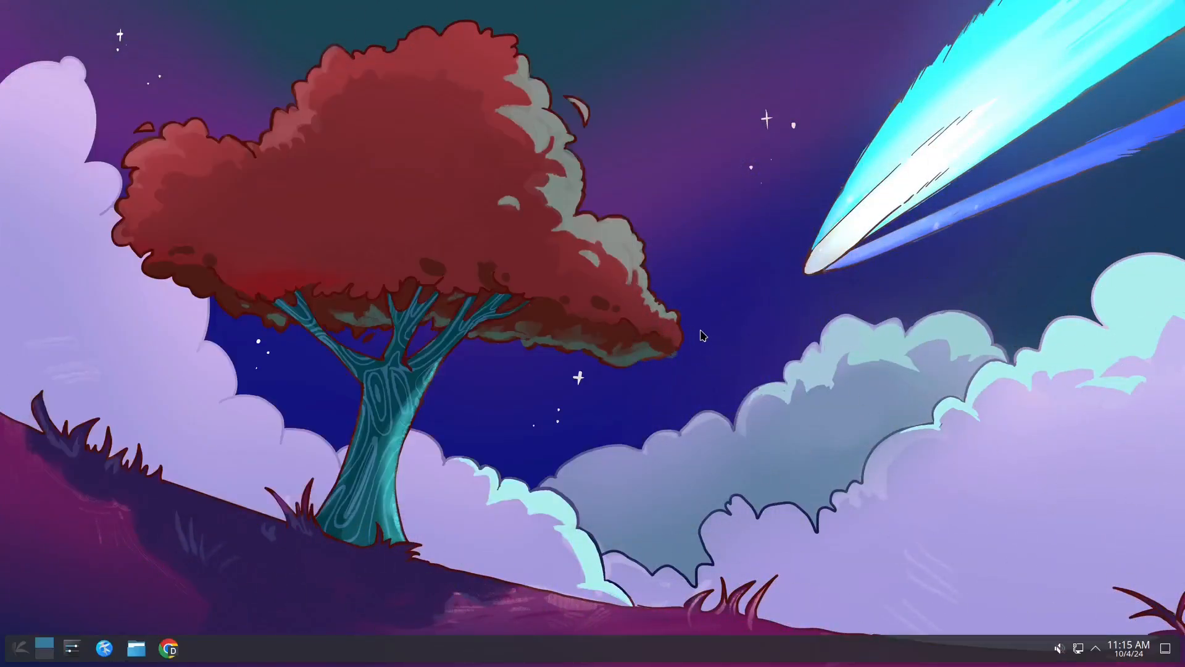